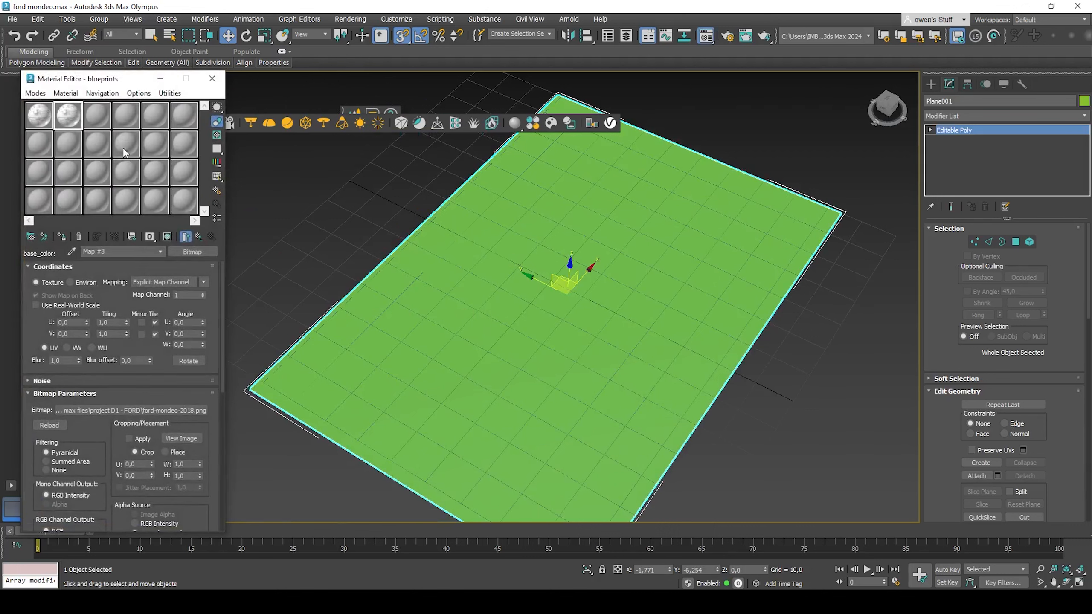
Step: Review the bitmap map's parameters and return to the blueprints material
{"action": "scroll", "coordinate": [148, 309], "scroll_direction": "down", "scroll_amount": 3}
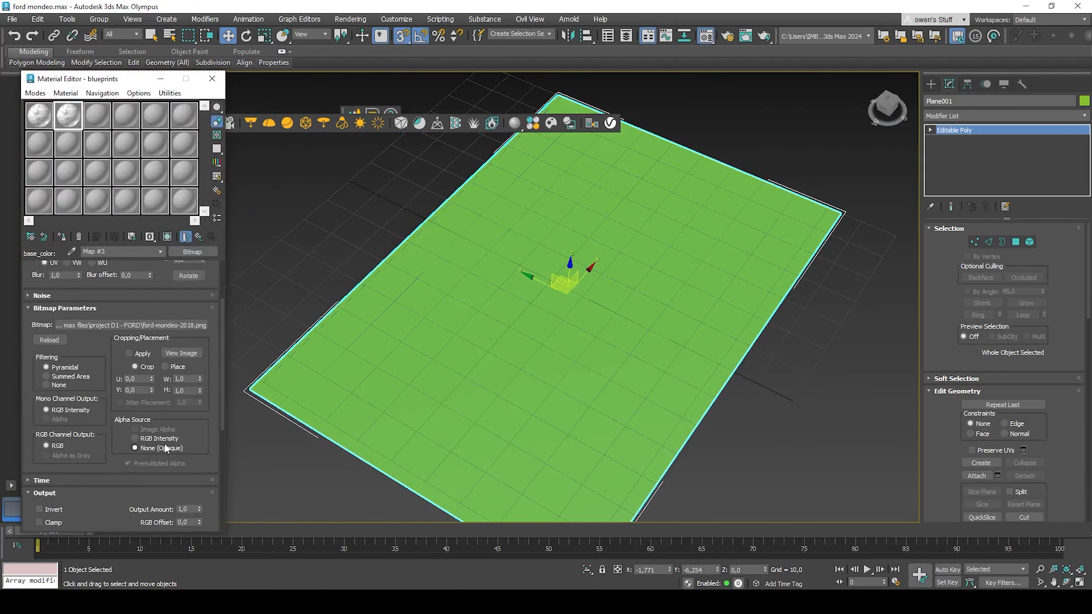
{"action": "scroll", "coordinate": [198, 296], "scroll_direction": "up", "scroll_amount": 3}
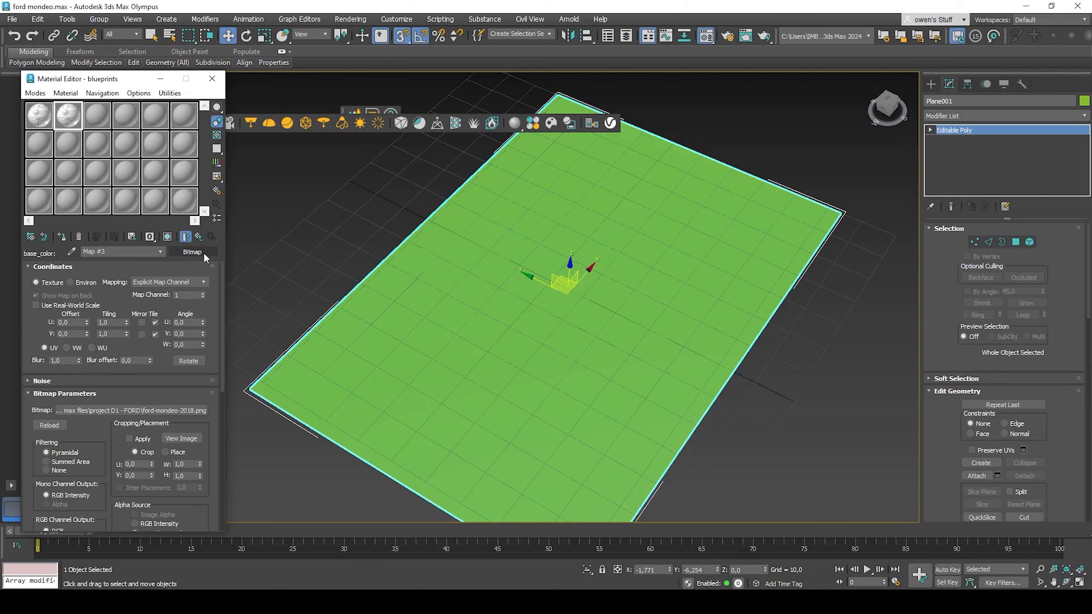
{"action": "left_click", "coordinate": [199, 238]}
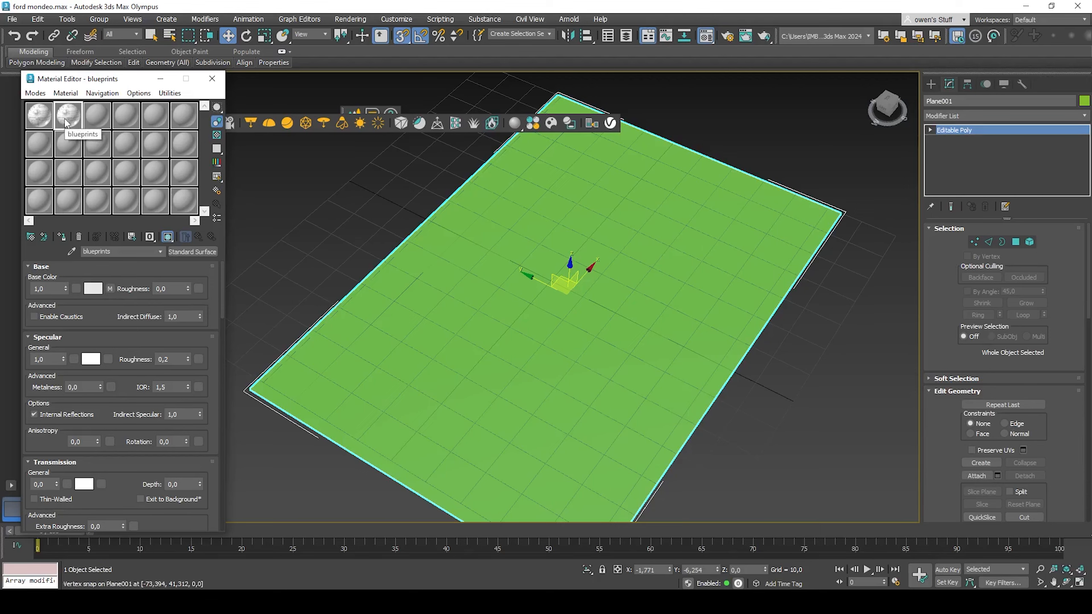
Step: Assign the blueprints material to the plane
{"action": "left_click_drag", "start_coordinate": [67, 124], "coordinate": [467, 207]}
{"action": "scroll", "coordinate": [569, 405], "scroll_direction": "down", "scroll_amount": 8}
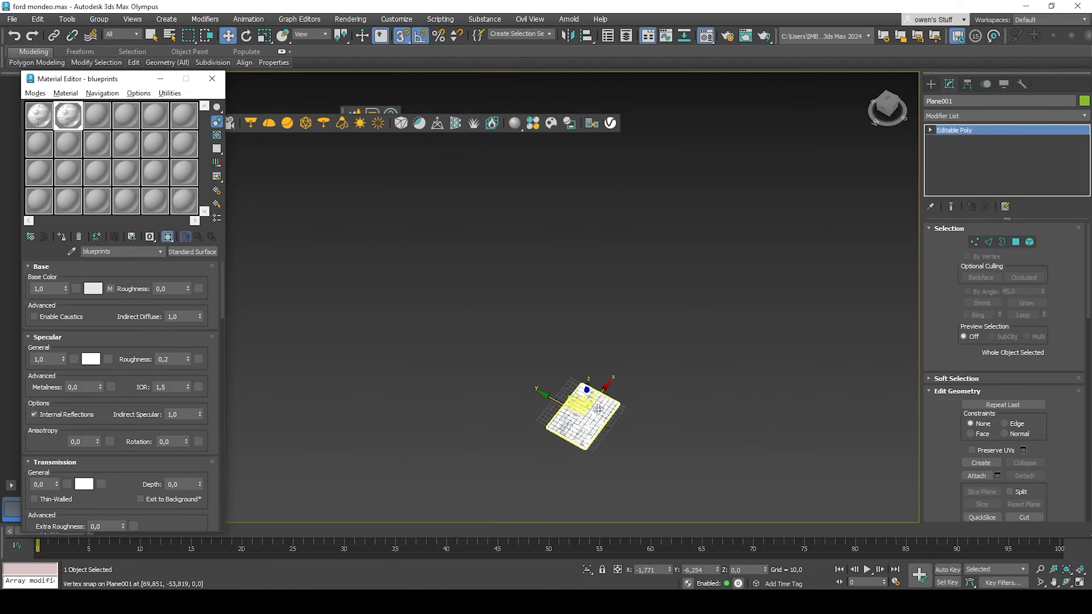
{"action": "middle_click_drag", "start_coordinate": [568, 405], "coordinate": [540, 403], "text": "alt"}
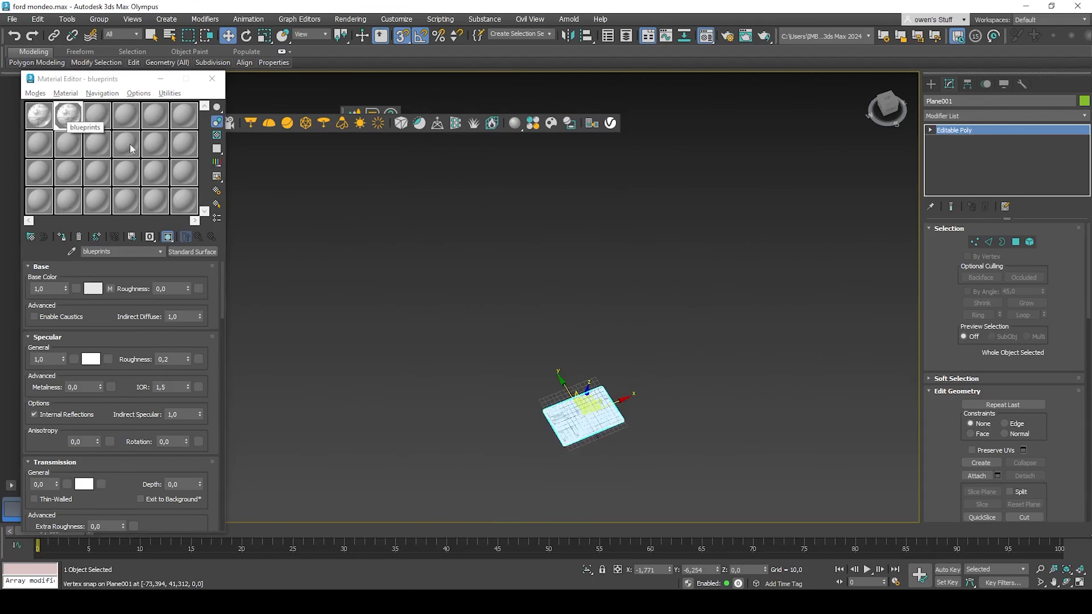
{"action": "scroll", "coordinate": [550, 408], "scroll_direction": "up", "scroll_amount": 5}
{"action": "scroll", "coordinate": [533, 330], "scroll_direction": "up", "scroll_amount": 4}
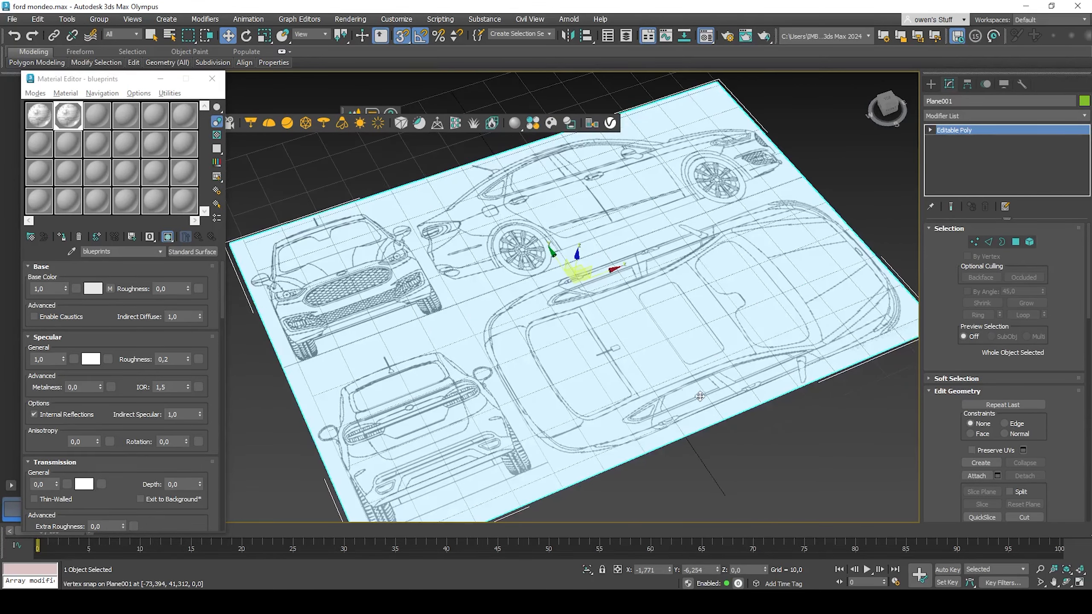
{"action": "scroll", "coordinate": [700, 396], "scroll_direction": "down", "scroll_amount": 4}
{"action": "middle_click_drag", "start_coordinate": [700, 396], "coordinate": [621, 318], "text": "alt"}
{"action": "middle_click_drag", "start_coordinate": [608, 261], "coordinate": [630, 280], "text": "alt"}
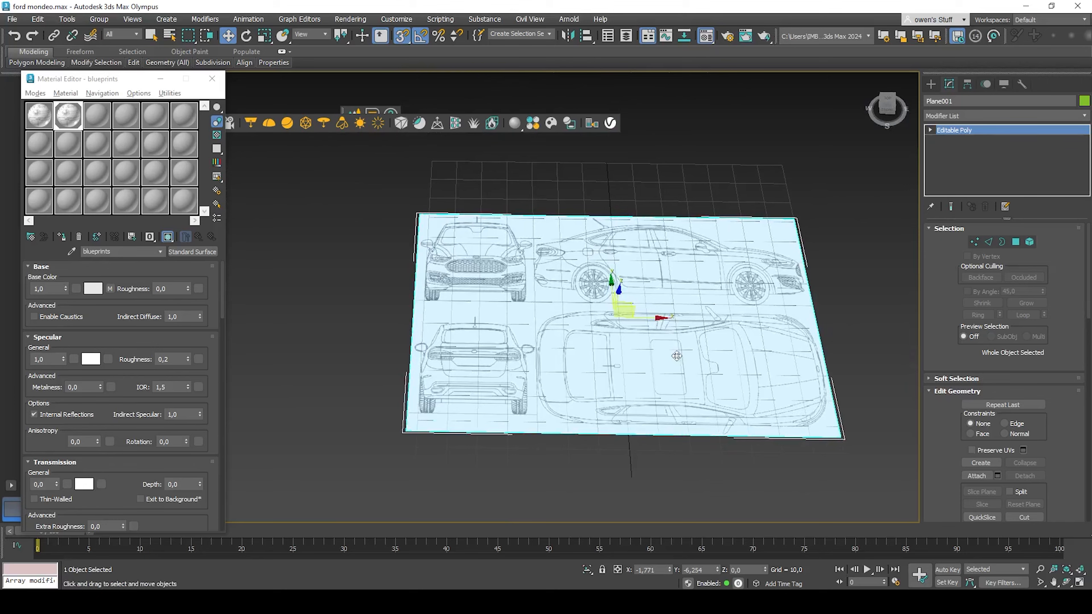
Step: Add a UVW Map modifier to the plane and bitmap-fit it to the ford-mondeo-2018 image
{"action": "left_click", "coordinate": [977, 114]}
{"action": "type", "text": "uv"}
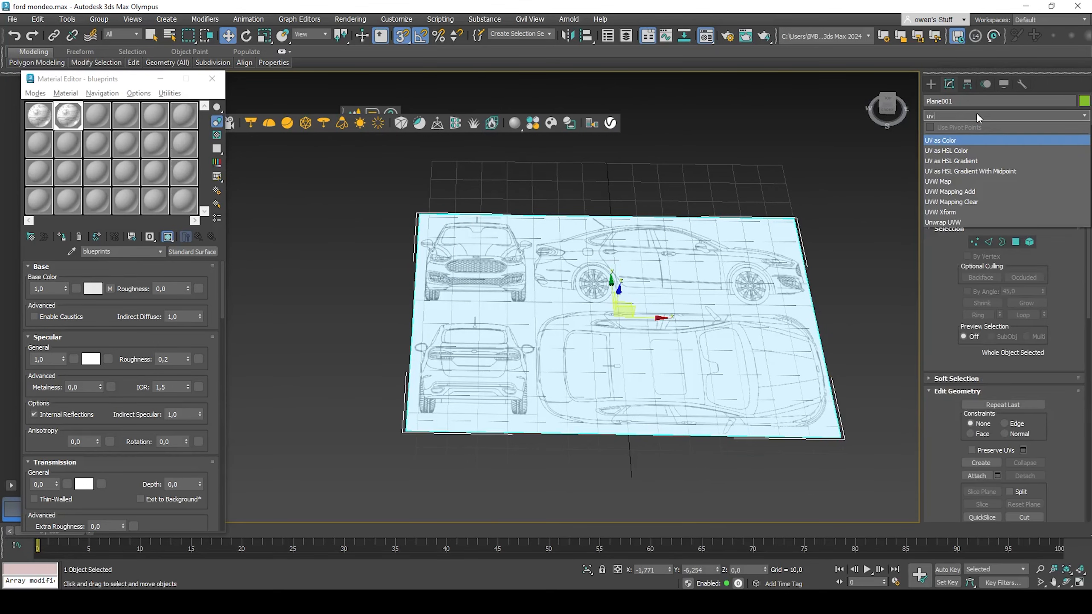
{"action": "type", "text": "w"}
{"action": "left_click", "coordinate": [964, 138]}
{"action": "scroll", "coordinate": [1013, 468], "scroll_direction": "down", "scroll_amount": 3}
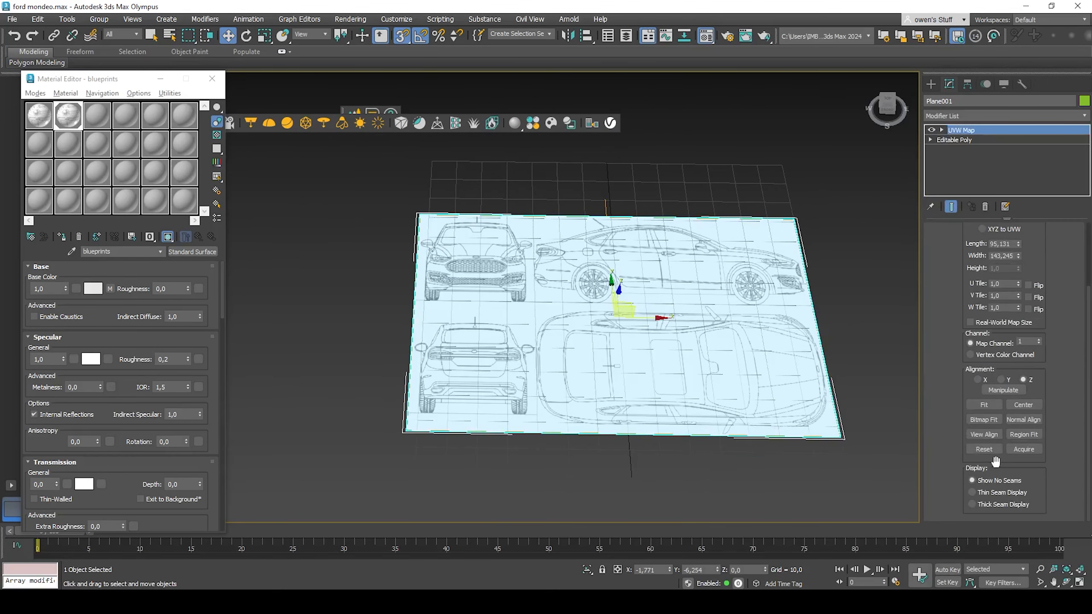
{"action": "left_click", "coordinate": [986, 420]}
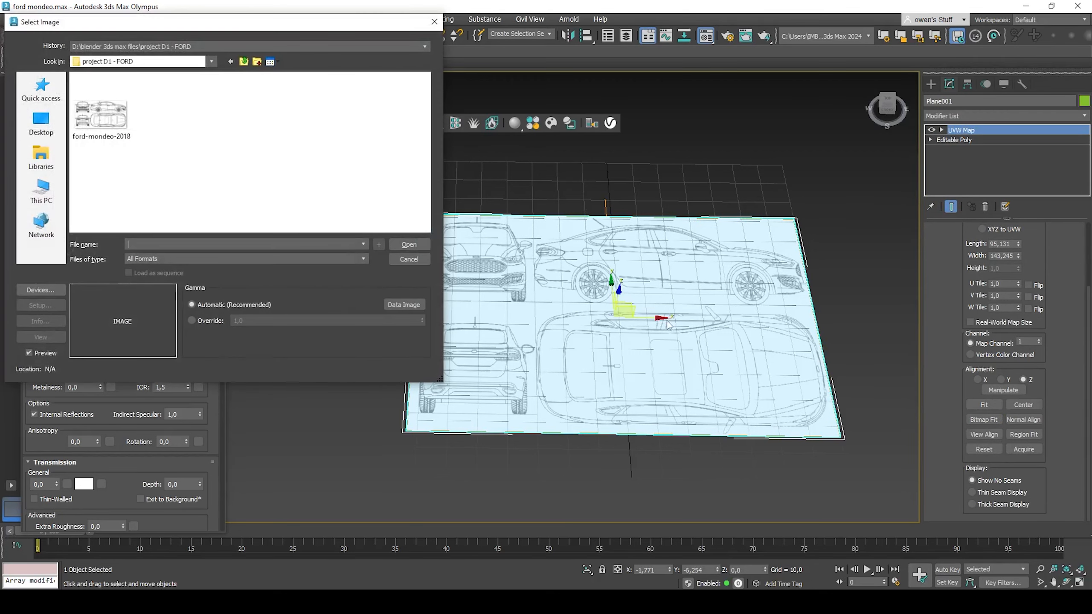
{"action": "double_click", "coordinate": [101, 114]}
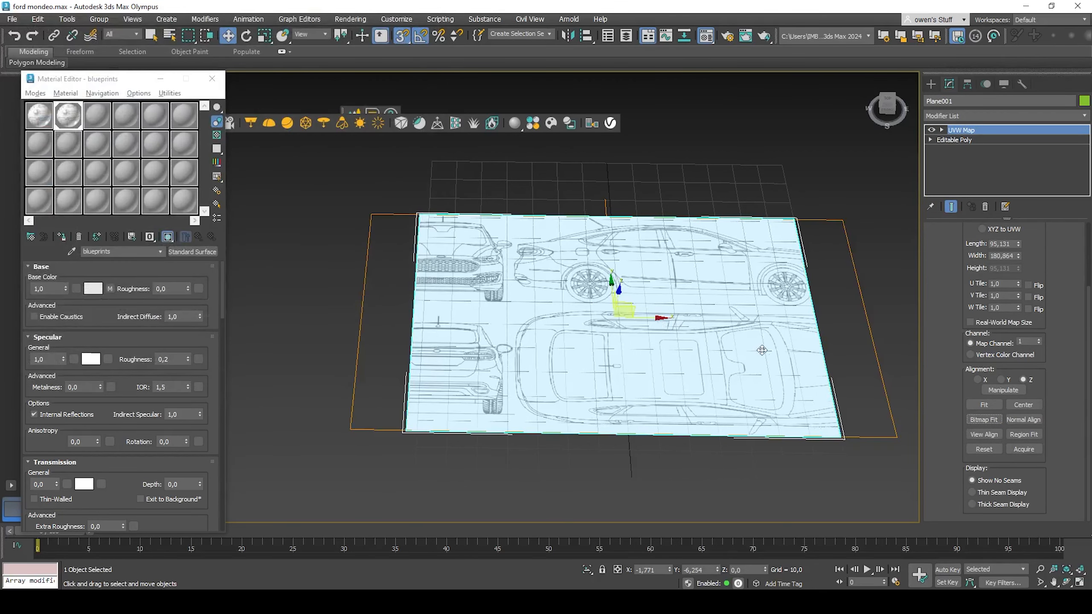
Step: Collapse the modifier stack down to the UVW Map
{"action": "right_click", "coordinate": [961, 131]}
{"action": "left_click", "coordinate": [960, 231]}
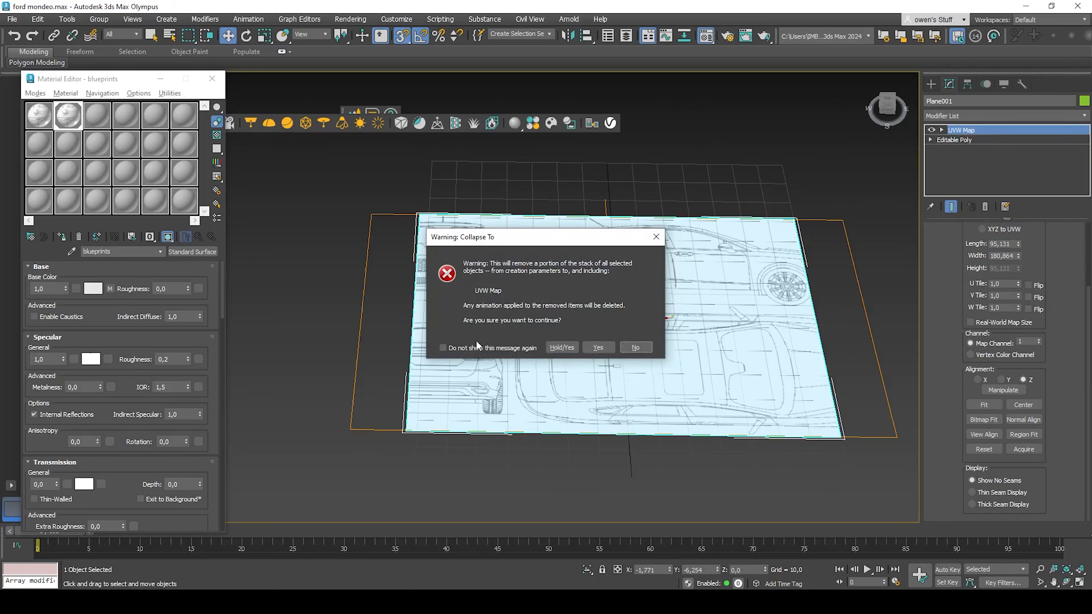
{"action": "left_click", "coordinate": [602, 348]}
{"action": "scroll", "coordinate": [443, 348], "scroll_direction": "down", "scroll_amount": 4}
{"action": "scroll", "coordinate": [507, 335], "scroll_direction": "up", "scroll_amount": 4}
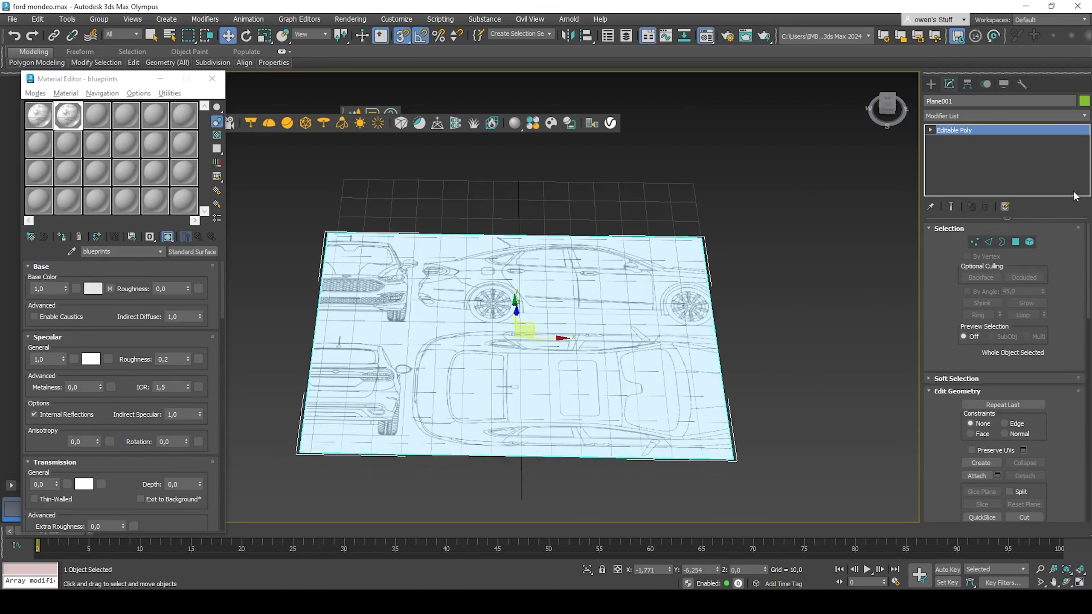
Step: In vertex mode, select the plane's left-edge vertices and, with snapping off, move them right to the side-view car's rear
{"action": "left_click", "coordinate": [976, 242]}
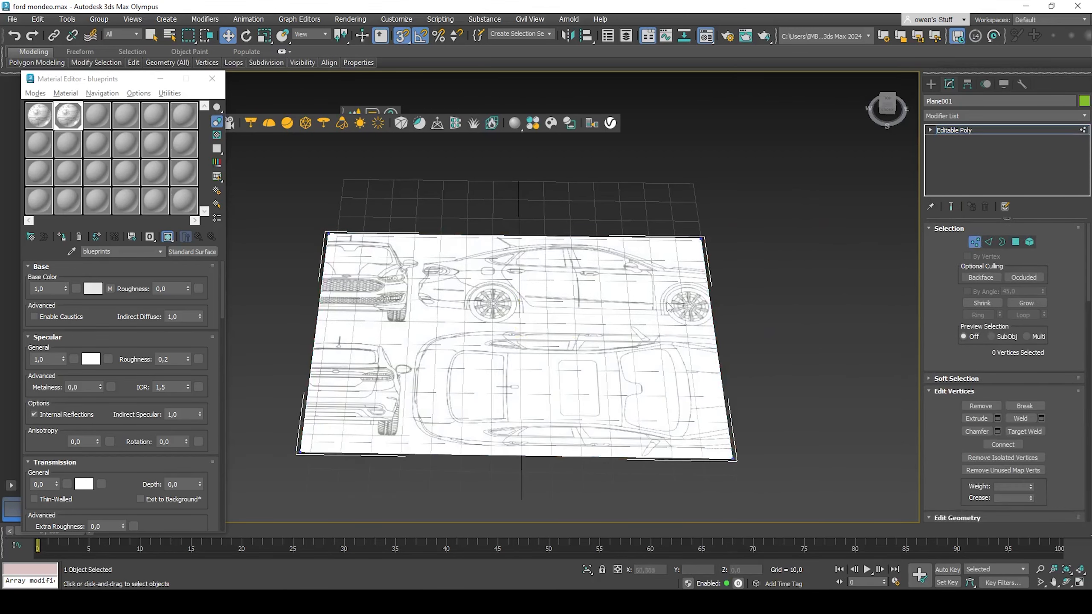
{"action": "middle_click_drag", "start_coordinate": [669, 308], "coordinate": [841, 291]}
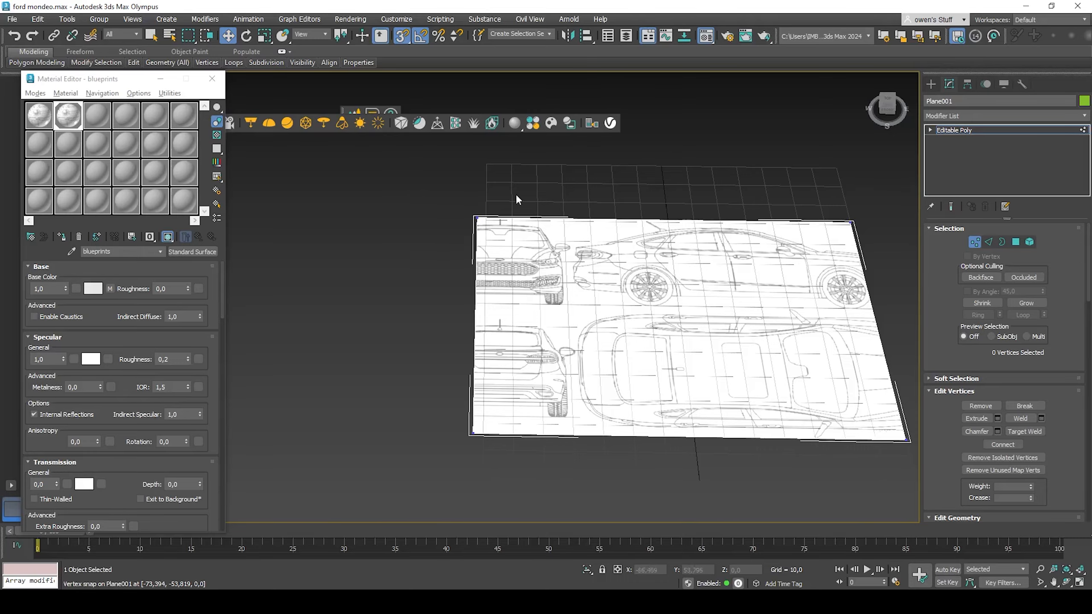
{"action": "scroll", "coordinate": [509, 284], "scroll_direction": "up", "scroll_amount": 8}
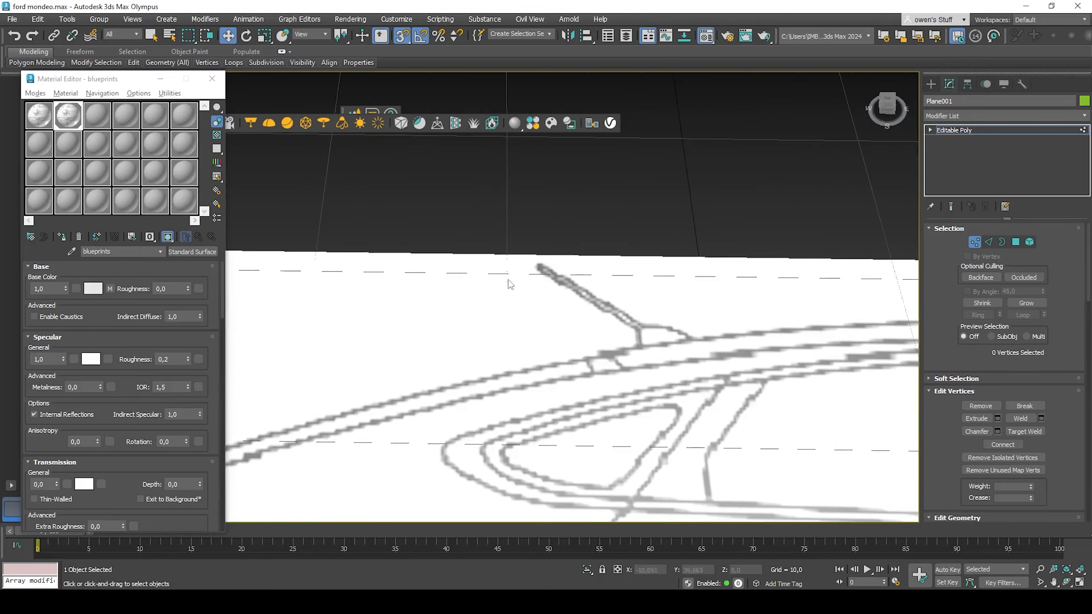
{"action": "scroll", "coordinate": [516, 282], "scroll_direction": "down", "scroll_amount": 5}
{"action": "scroll", "coordinate": [591, 256], "scroll_direction": "down", "scroll_amount": 2}
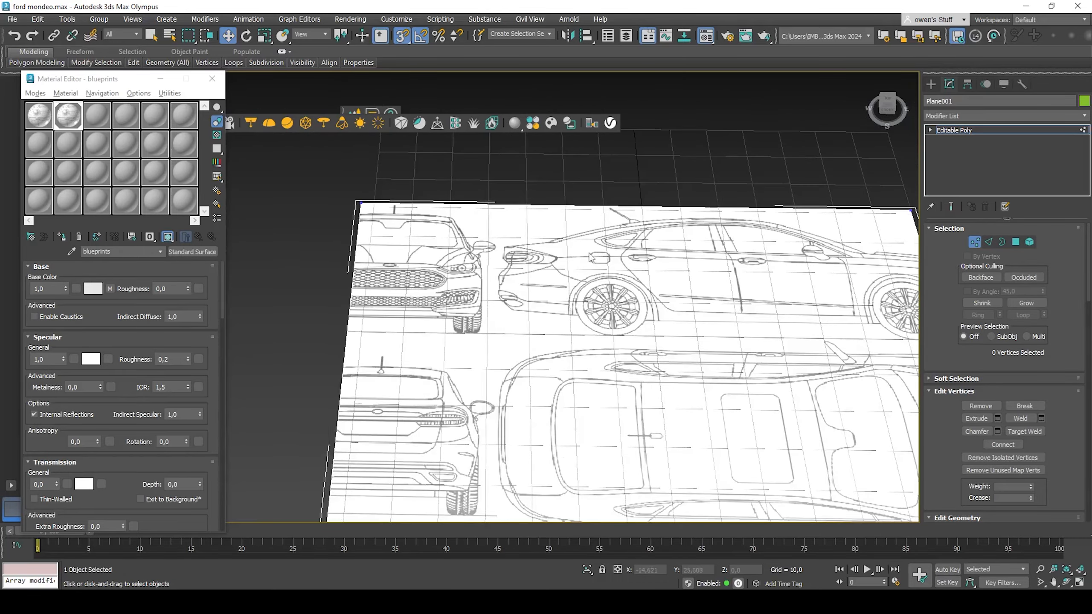
{"action": "scroll", "coordinate": [592, 257], "scroll_direction": "down", "scroll_amount": 4}
{"action": "scroll", "coordinate": [533, 253], "scroll_direction": "up", "scroll_amount": 2}
{"action": "left_click_drag", "start_coordinate": [428, 184], "coordinate": [639, 497]}
{"action": "scroll", "coordinate": [1013, 422], "scroll_direction": "down", "scroll_amount": 3}
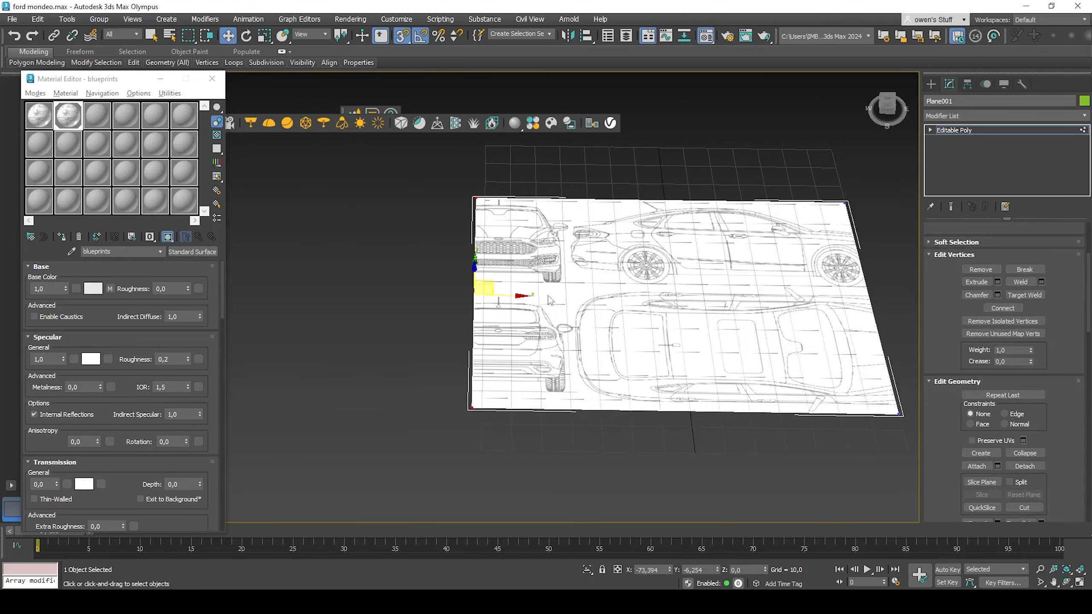
{"action": "left_click_drag", "start_coordinate": [506, 294], "coordinate": [650, 297]}
{"action": "key", "text": "ctrl+z"}
{"action": "scroll", "coordinate": [966, 362], "scroll_direction": "up", "scroll_amount": 5}
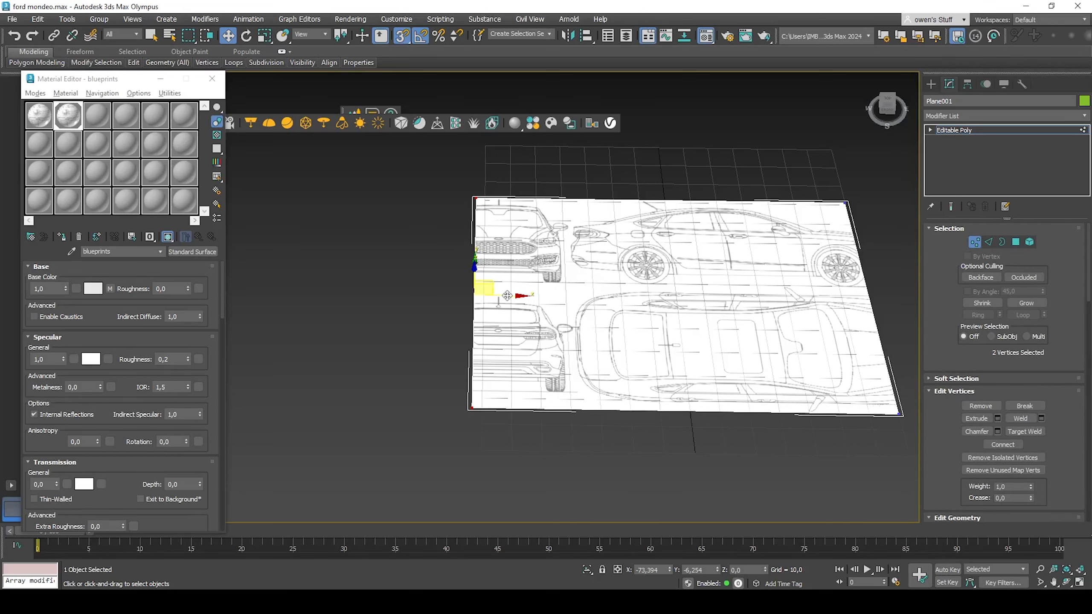
{"action": "left_click", "coordinate": [396, 38]}
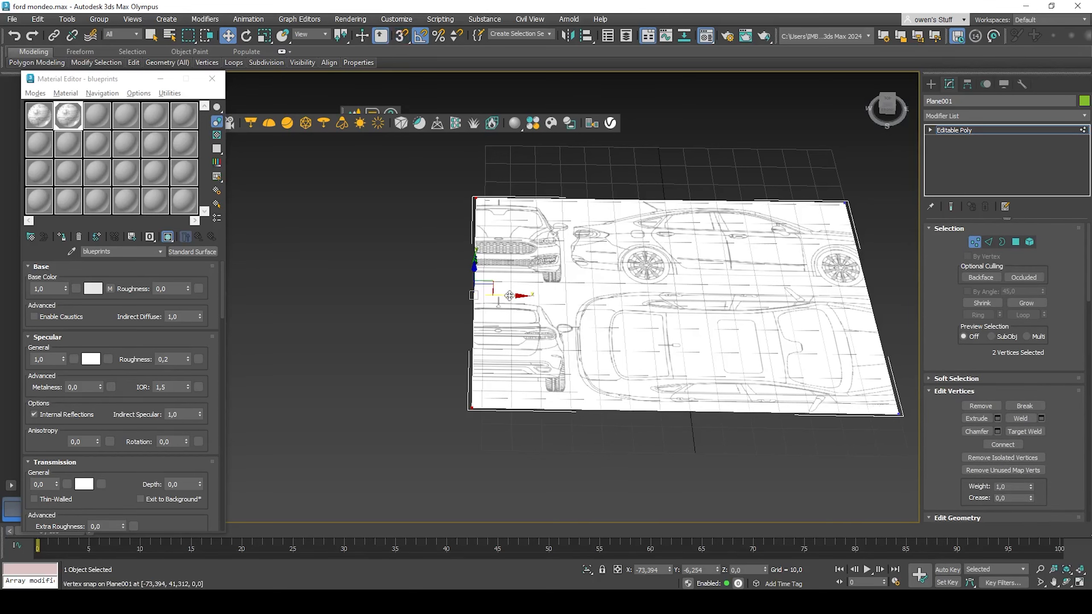
{"action": "left_click_drag", "start_coordinate": [509, 296], "coordinate": [608, 306]}
{"action": "scroll", "coordinate": [581, 293], "scroll_direction": "up", "scroll_amount": 5}
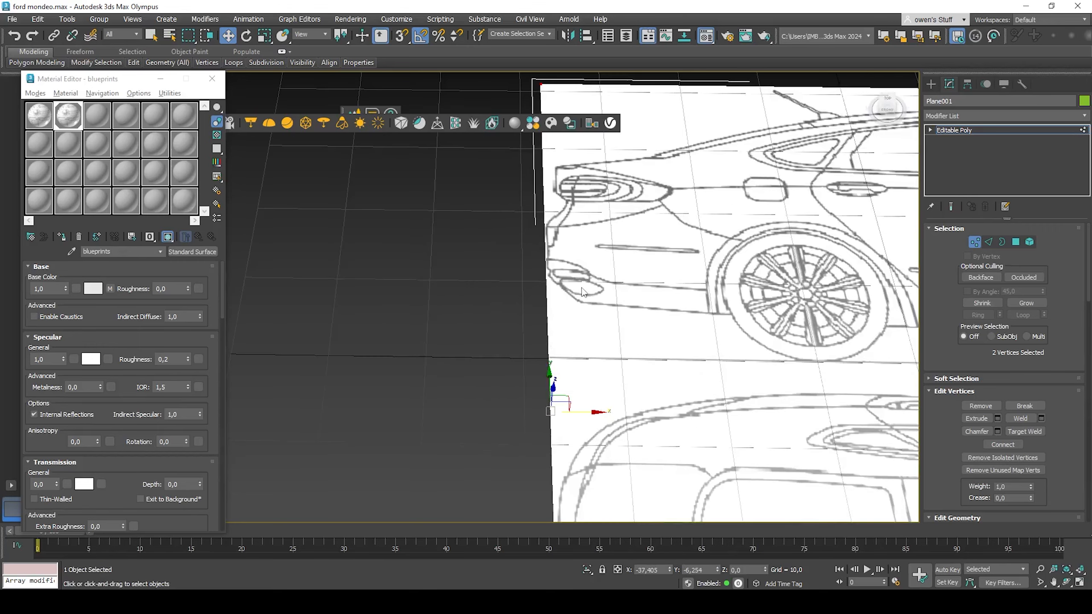
{"action": "scroll", "coordinate": [586, 399], "scroll_direction": "up", "scroll_amount": 3}
{"action": "left_click_drag", "start_coordinate": [567, 414], "coordinate": [574, 413]}
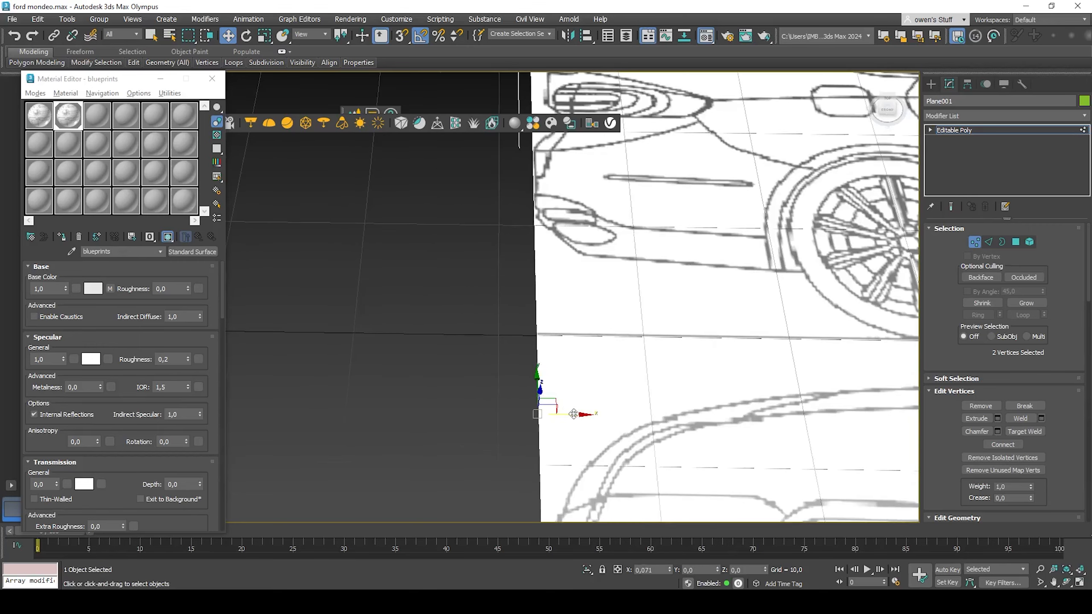
Step: Select the plane's near-edge vertices and move them so the plane is cropped to the side-view blueprint
{"action": "scroll", "coordinate": [495, 357], "scroll_direction": "down", "scroll_amount": 4}
{"action": "scroll", "coordinate": [455, 326], "scroll_direction": "up", "scroll_amount": 5}
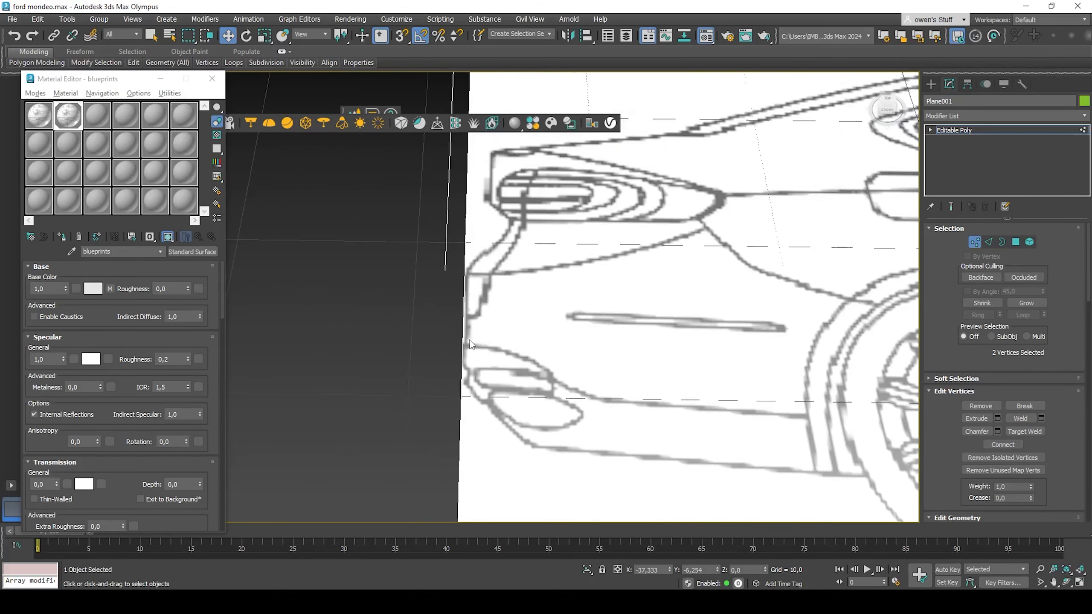
{"action": "scroll", "coordinate": [534, 349], "scroll_direction": "down", "scroll_amount": 5}
{"action": "scroll", "coordinate": [456, 276], "scroll_direction": "up", "scroll_amount": 2}
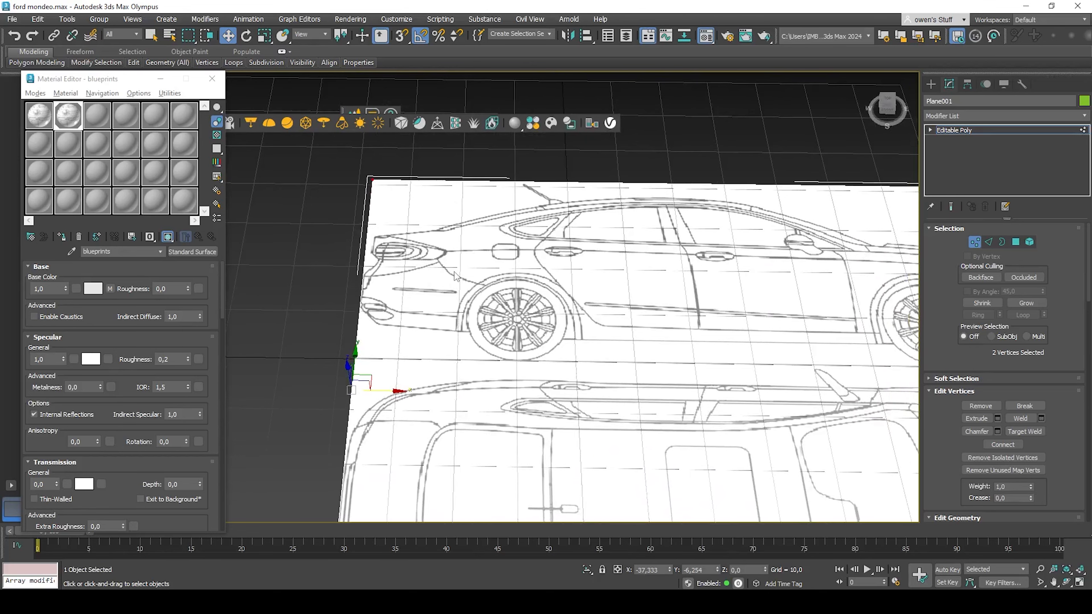
{"action": "scroll", "coordinate": [357, 301], "scroll_direction": "up", "scroll_amount": 5}
{"action": "scroll", "coordinate": [331, 285], "scroll_direction": "down", "scroll_amount": 8}
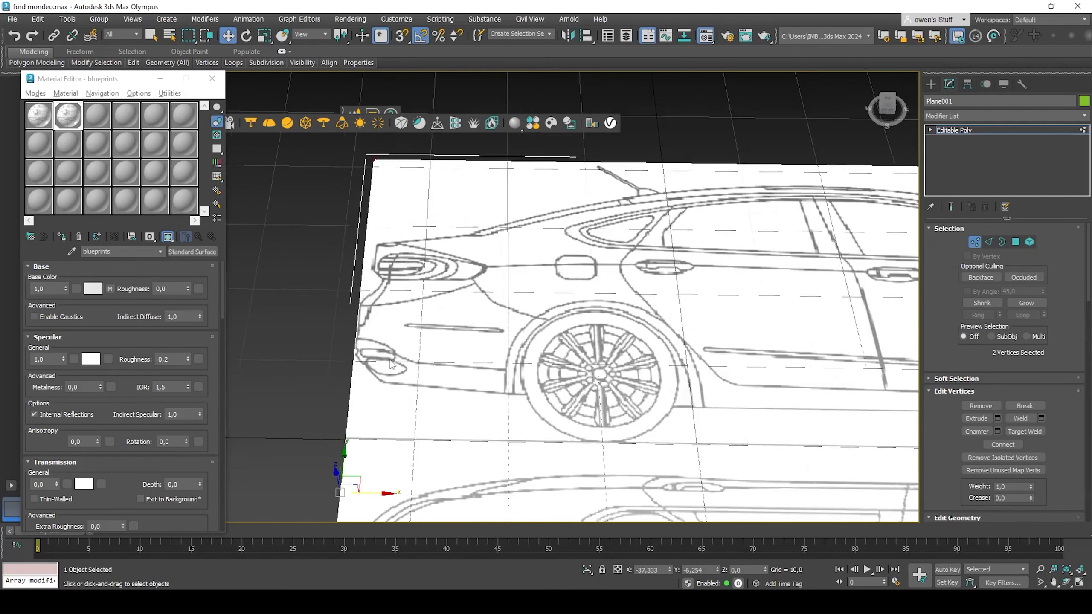
{"action": "left_click_drag", "start_coordinate": [277, 330], "coordinate": [877, 431]}
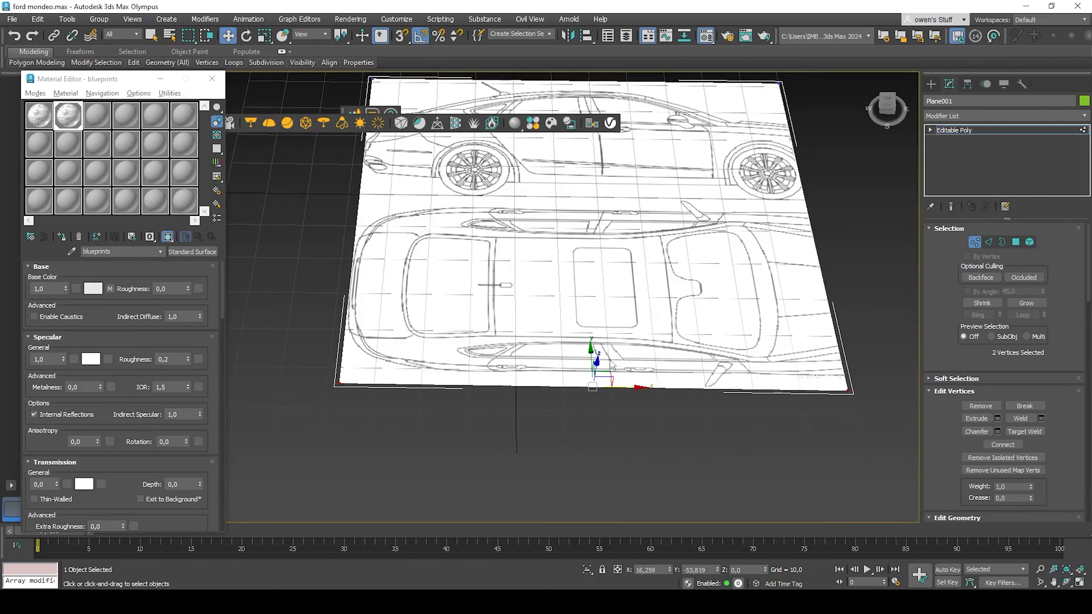
{"action": "left_click_drag", "start_coordinate": [591, 350], "coordinate": [585, 174]}
{"action": "scroll", "coordinate": [570, 207], "scroll_direction": "up", "scroll_amount": 7}
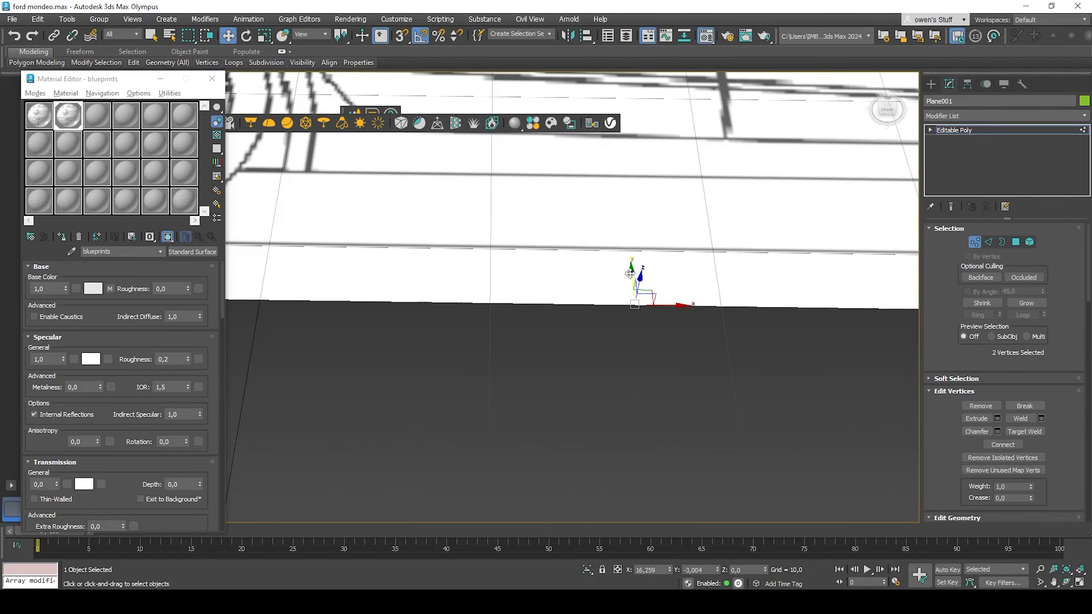
{"action": "left_click_drag", "start_coordinate": [632, 271], "coordinate": [624, 215]}
{"action": "scroll", "coordinate": [597, 317], "scroll_direction": "down", "scroll_amount": 6}
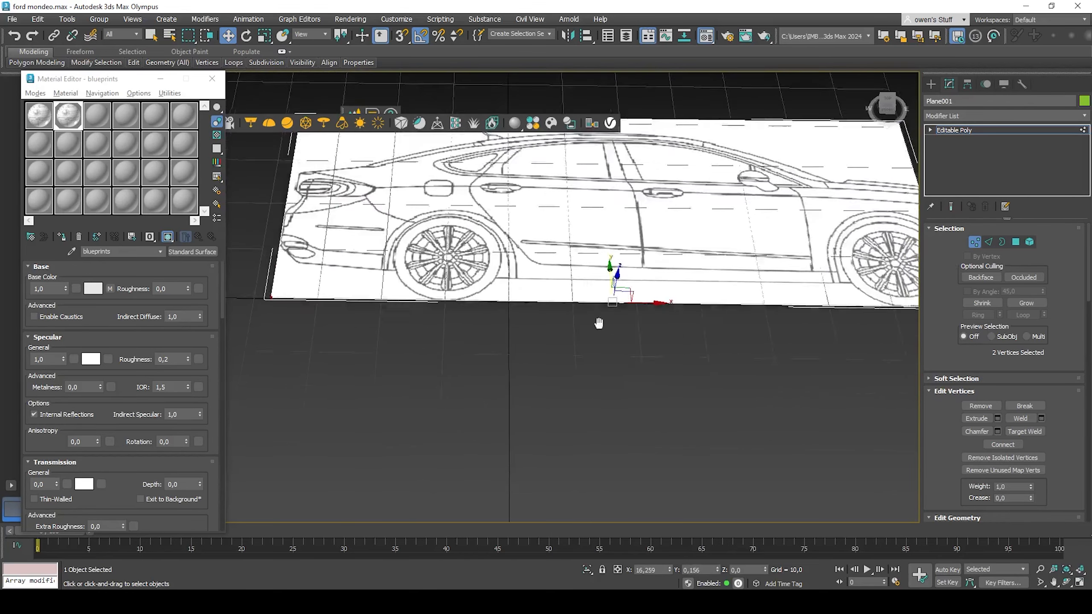
{"action": "left_click_drag", "start_coordinate": [977, 375], "coordinate": [975, 364]}
{"action": "scroll", "coordinate": [645, 282], "scroll_direction": "up", "scroll_amount": 4}
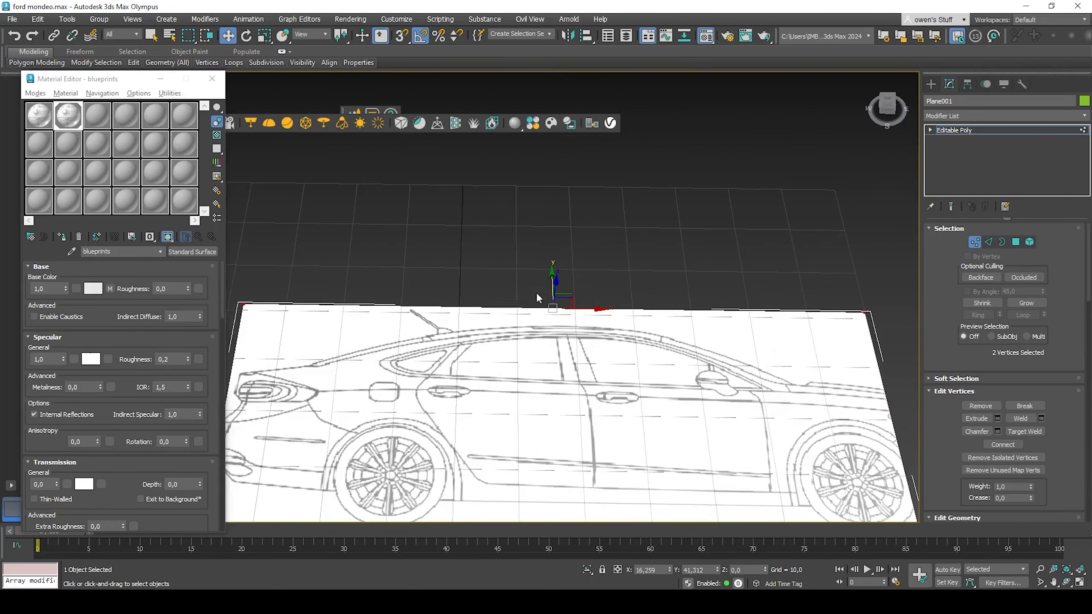
{"action": "scroll", "coordinate": [536, 292], "scroll_direction": "up", "scroll_amount": 4}
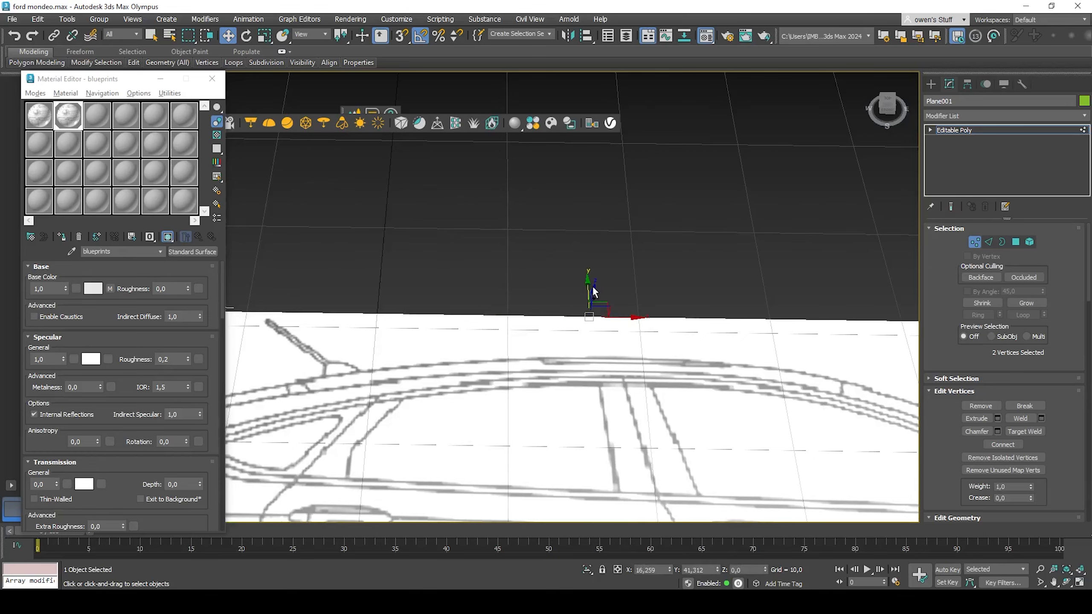
{"action": "left_click_drag", "start_coordinate": [588, 285], "coordinate": [588, 289]}
{"action": "scroll", "coordinate": [602, 296], "scroll_direction": "down", "scroll_amount": 5}
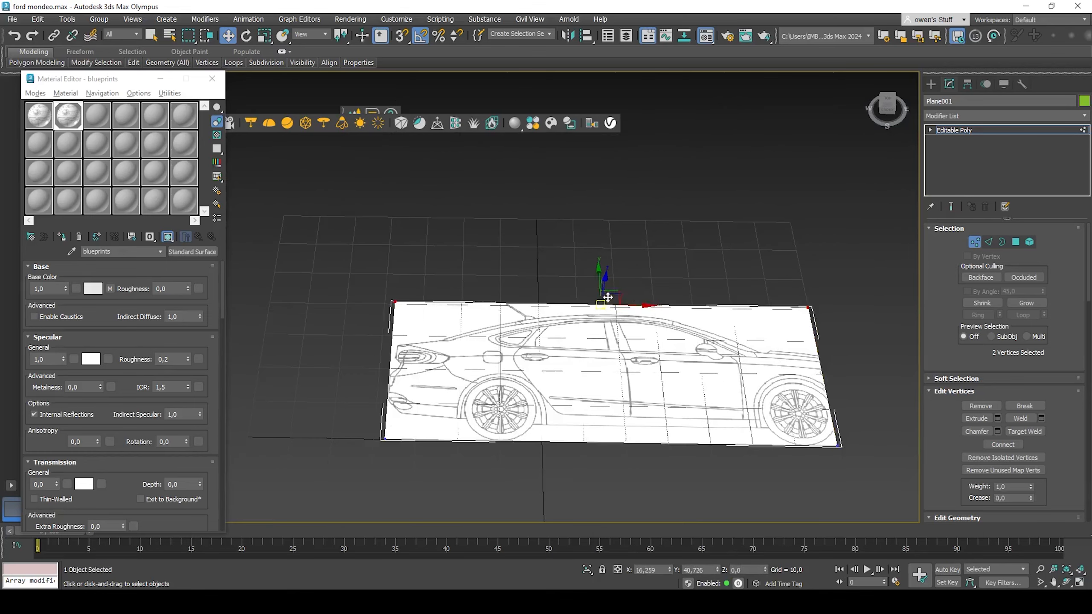
Step: Select the plane's right-edge vertices and move them outward to take in the car's front end
{"action": "left_click_drag", "start_coordinate": [766, 261], "coordinate": [862, 469]}
{"action": "scroll", "coordinate": [834, 442], "scroll_direction": "up", "scroll_amount": 4}
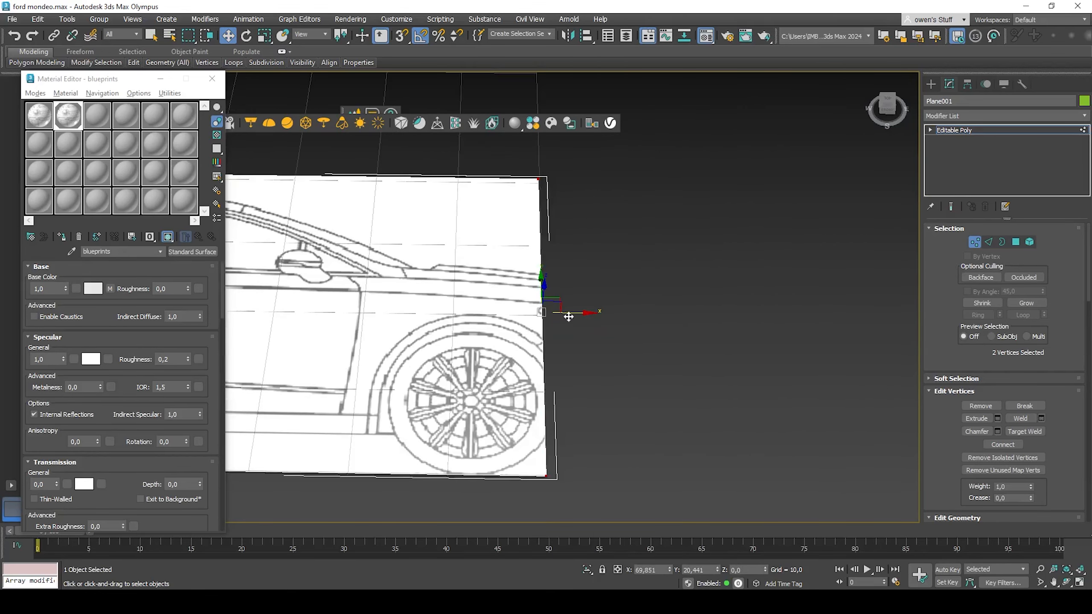
{"action": "middle_click_drag", "start_coordinate": [567, 316], "coordinate": [728, 331]}
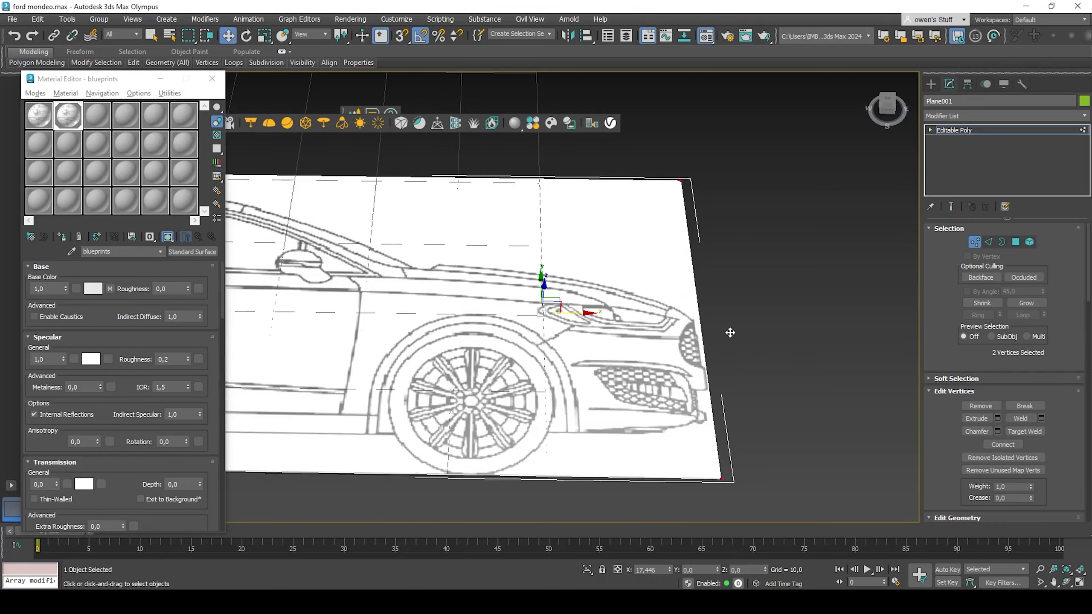
{"action": "scroll", "coordinate": [722, 336], "scroll_direction": "down", "scroll_amount": 5}
{"action": "scroll", "coordinate": [706, 341], "scroll_direction": "up", "scroll_amount": 6}
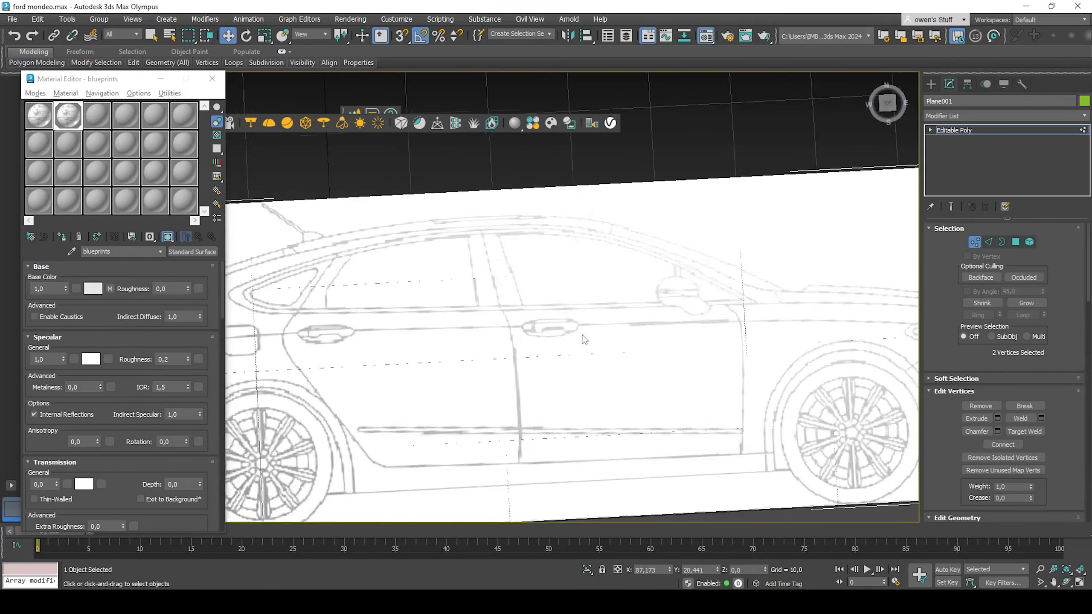
{"action": "scroll", "coordinate": [795, 365], "scroll_direction": "down", "scroll_amount": 5}
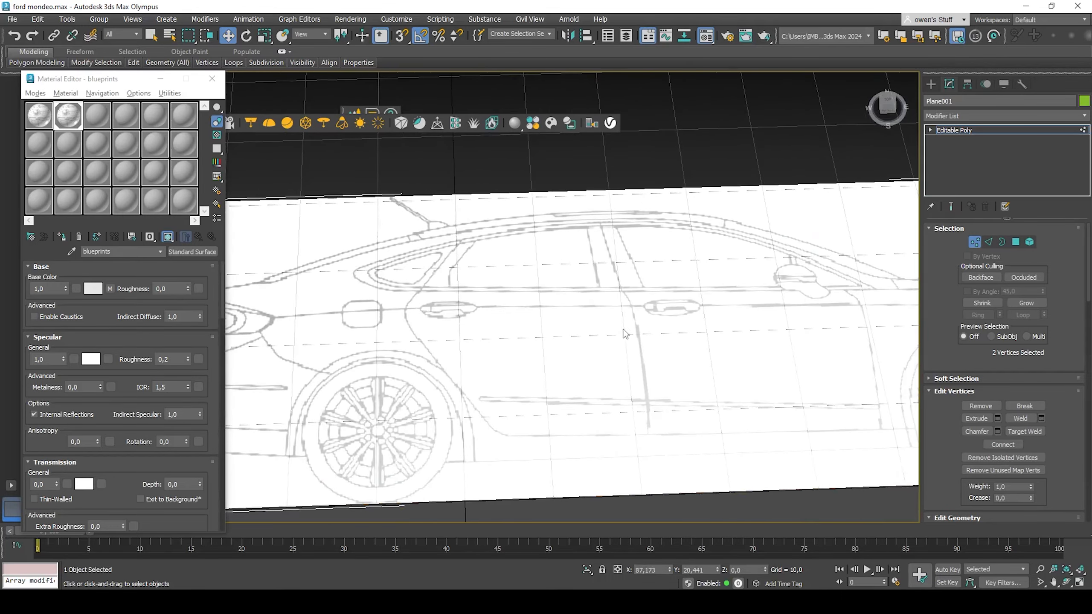
Step: Clone the cropped side-view plane as a copy next to the original
{"action": "middle_click_drag", "start_coordinate": [634, 341], "coordinate": [638, 350], "text": "alt"}
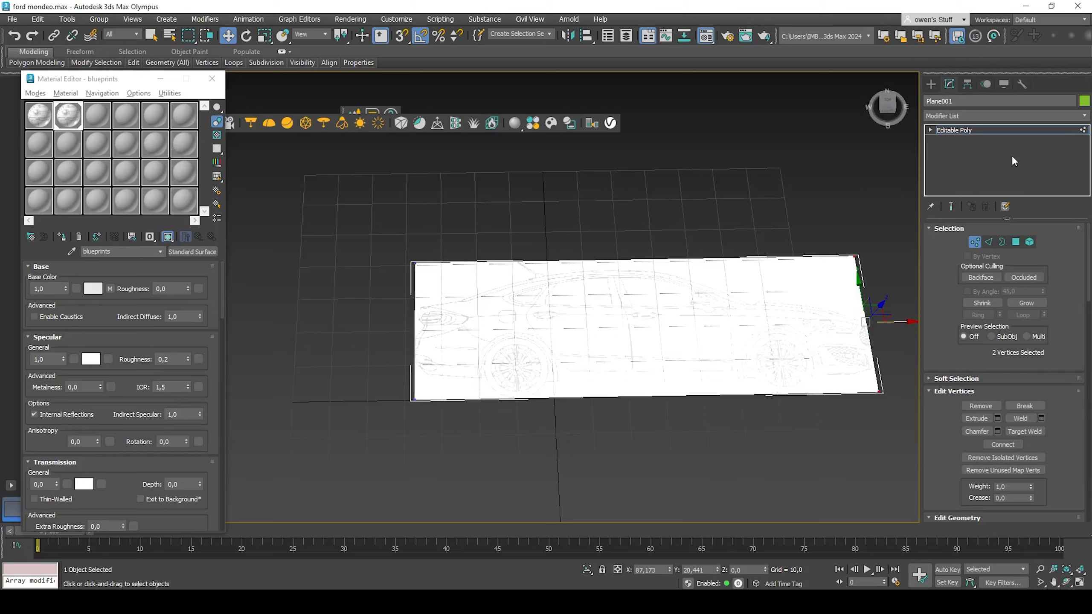
{"action": "left_click", "coordinate": [998, 130]}
{"action": "middle_click_drag", "start_coordinate": [495, 284], "coordinate": [556, 250], "text": "alt"}
{"action": "middle_click_drag", "start_coordinate": [633, 382], "coordinate": [535, 327], "text": "alt"}
{"action": "left_click_drag", "start_coordinate": [522, 334], "coordinate": [672, 392], "text": "shift"}
{"action": "left_click", "coordinate": [547, 350]}
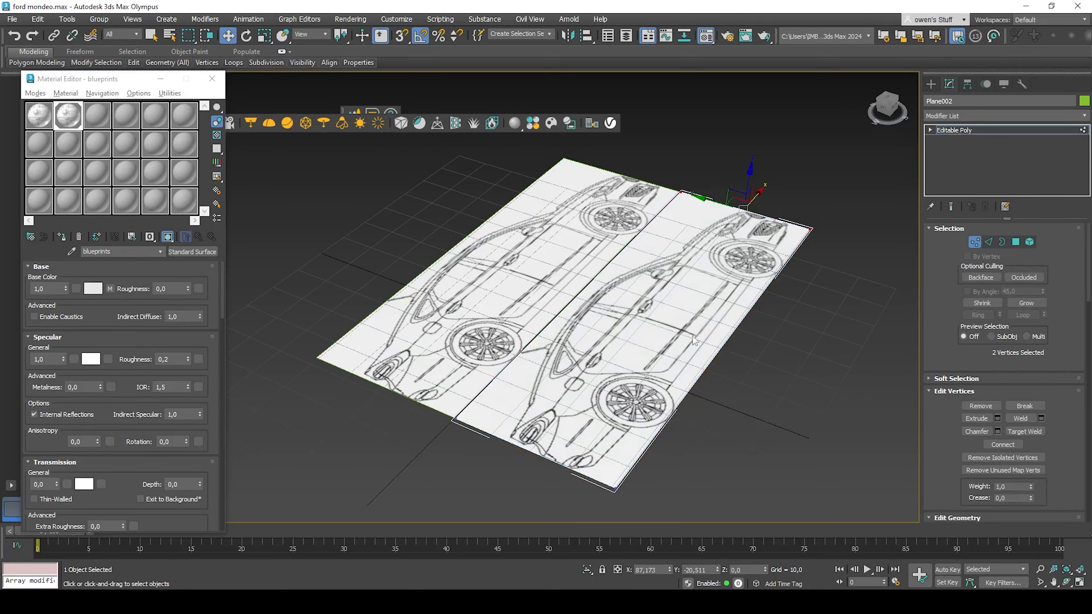
Step: Select the copy's edge vertices and move them in to crop the plane toward the top-view car
{"action": "mouse_move", "coordinate": [611, 361]}
{"action": "middle_mouse_down", "text": "alt"}
{"action": "mouse_move", "coordinate": [643, 347]}
{"action": "mouse_move", "coordinate": [298, 273]}
{"action": "mouse_move", "coordinate": [409, 365]}
{"action": "middle_mouse_up", "text": "alt"}
{"action": "scroll", "coordinate": [643, 348], "scroll_direction": "down", "scroll_amount": 3}
{"action": "left_click_drag", "start_coordinate": [409, 220], "coordinate": [571, 495]}
{"action": "middle_click_drag", "start_coordinate": [534, 489], "coordinate": [477, 374]}
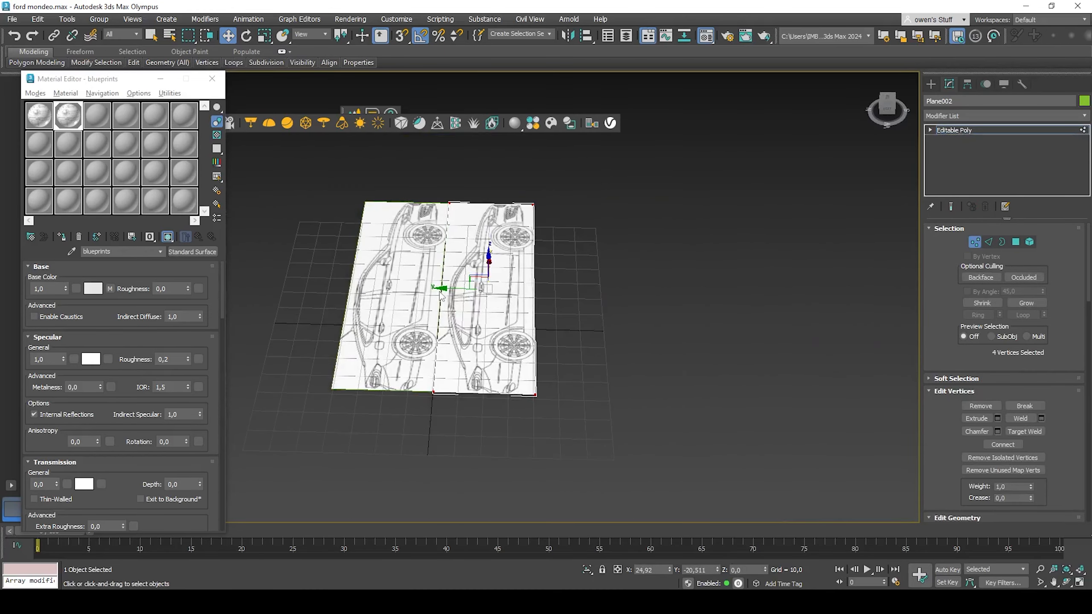
{"action": "left_click_drag", "start_coordinate": [442, 290], "coordinate": [531, 317]}
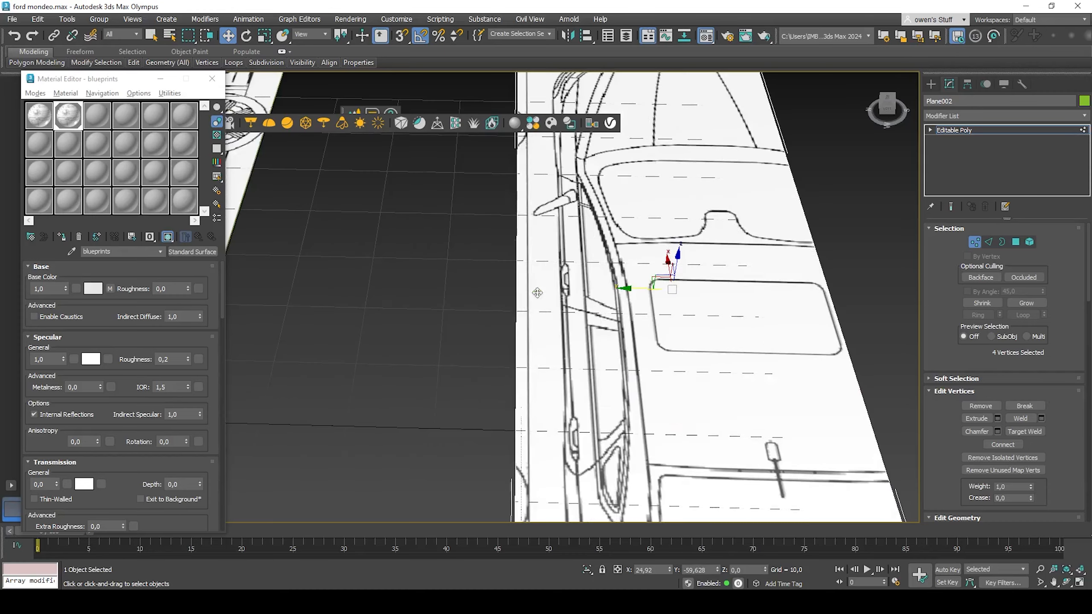
{"action": "scroll", "coordinate": [531, 317], "scroll_direction": "up", "scroll_amount": 5}
{"action": "left_click_drag", "start_coordinate": [622, 289], "coordinate": [642, 292]}
{"action": "scroll", "coordinate": [646, 280], "scroll_direction": "down", "scroll_amount": 5}
{"action": "scroll", "coordinate": [646, 281], "scroll_direction": "up", "scroll_amount": 8}
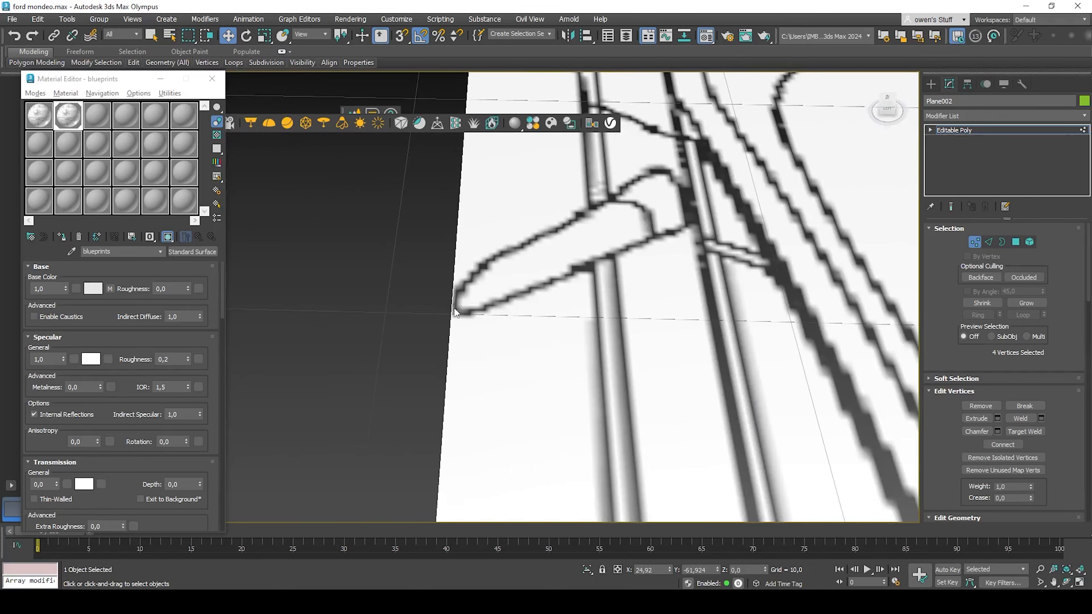
{"action": "scroll", "coordinate": [457, 305], "scroll_direction": "down", "scroll_amount": 8}
{"action": "scroll", "coordinate": [448, 346], "scroll_direction": "up", "scroll_amount": 8}
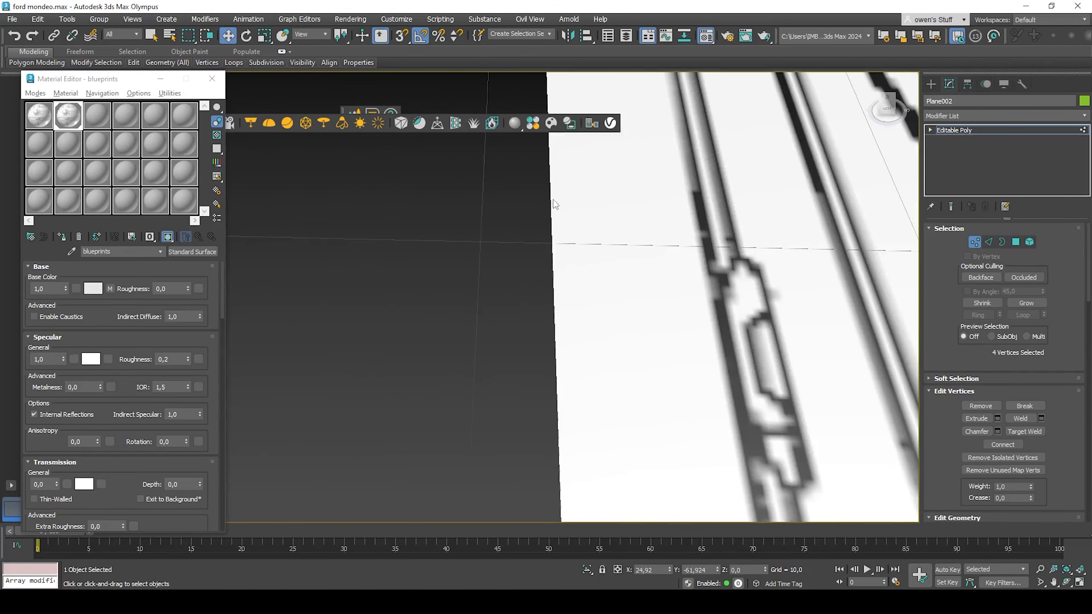
{"action": "scroll", "coordinate": [490, 305], "scroll_direction": "down", "scroll_amount": 7}
{"action": "scroll", "coordinate": [490, 305], "scroll_direction": "down", "scroll_amount": 6}
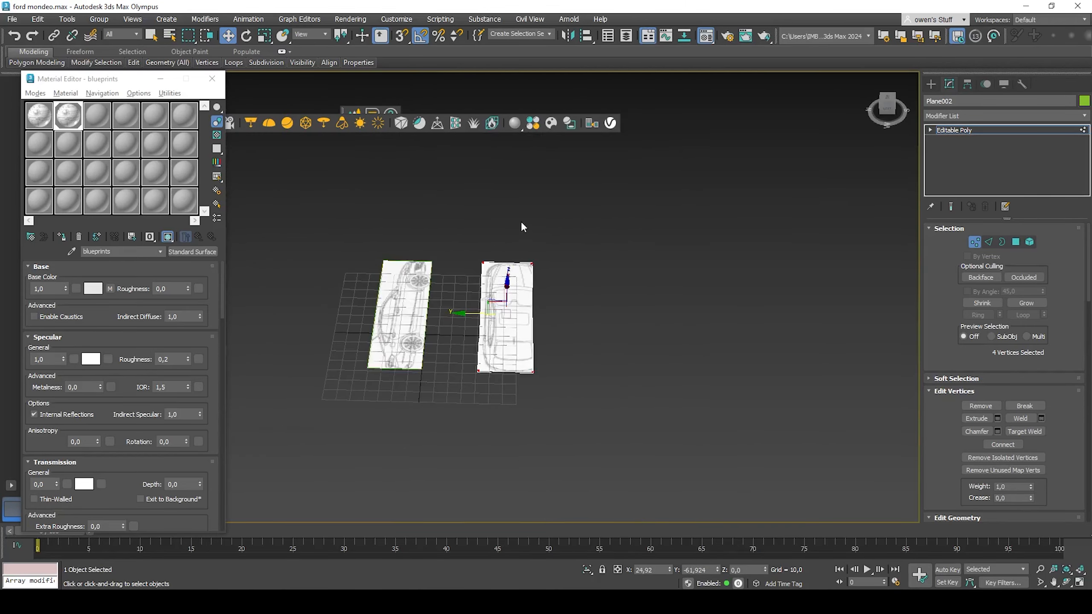
Step: Select and move the copy's remaining edge vertices so the plane fits tightly around the top-view car
{"action": "left_click_drag", "start_coordinate": [521, 221], "coordinate": [559, 392]}
{"action": "scroll", "coordinate": [545, 302], "scroll_direction": "up", "scroll_amount": 7}
{"action": "left_click_drag", "start_coordinate": [467, 354], "coordinate": [546, 384]}
{"action": "scroll", "coordinate": [508, 356], "scroll_direction": "up", "scroll_amount": 5}
{"action": "scroll", "coordinate": [563, 305], "scroll_direction": "down", "scroll_amount": 6}
{"action": "scroll", "coordinate": [526, 341], "scroll_direction": "up", "scroll_amount": 5}
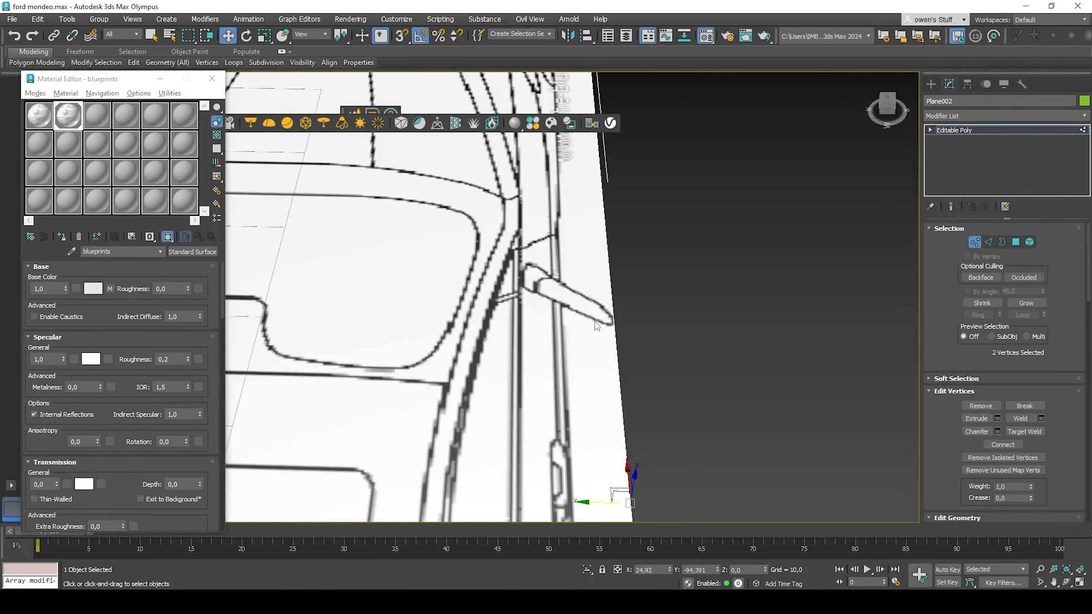
{"action": "scroll", "coordinate": [627, 368], "scroll_direction": "down", "scroll_amount": 10}
{"action": "middle_click_drag", "start_coordinate": [626, 368], "coordinate": [413, 196], "text": "alt"}
{"action": "left_click_drag", "start_coordinate": [413, 196], "coordinate": [548, 491]}
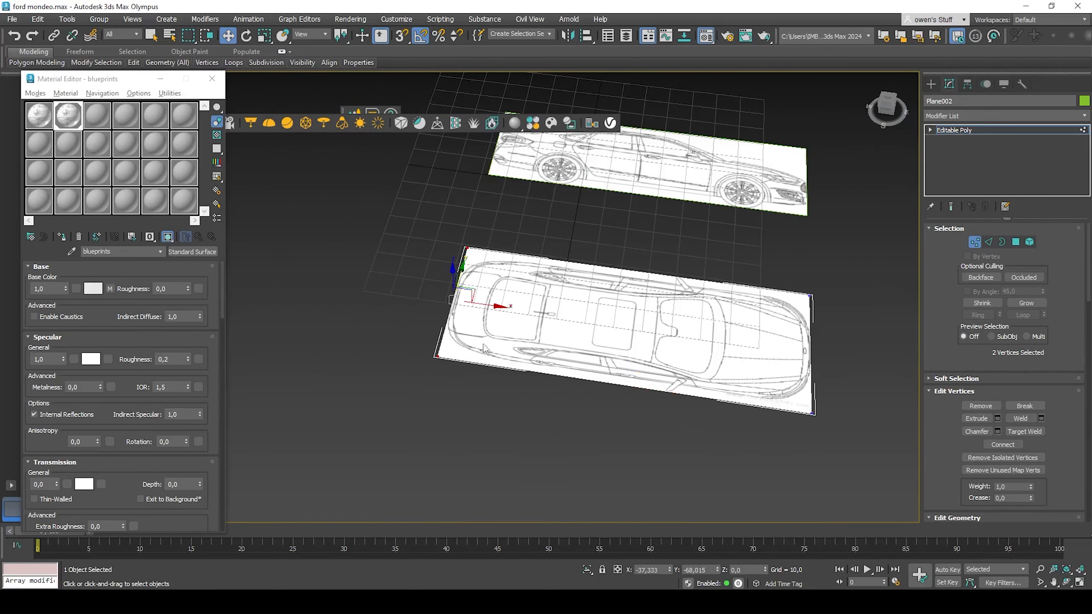
{"action": "scroll", "coordinate": [463, 297], "scroll_direction": "up", "scroll_amount": 6}
{"action": "scroll", "coordinate": [463, 297], "scroll_direction": "up", "scroll_amount": 2}
{"action": "mouse_move", "coordinate": [454, 296]}
{"action": "left_mouse_down"}
{"action": "mouse_move", "coordinate": [444, 294]}
{"action": "mouse_move", "coordinate": [456, 296]}
{"action": "left_mouse_up"}
{"action": "scroll", "coordinate": [461, 306], "scroll_direction": "down", "scroll_amount": 5}
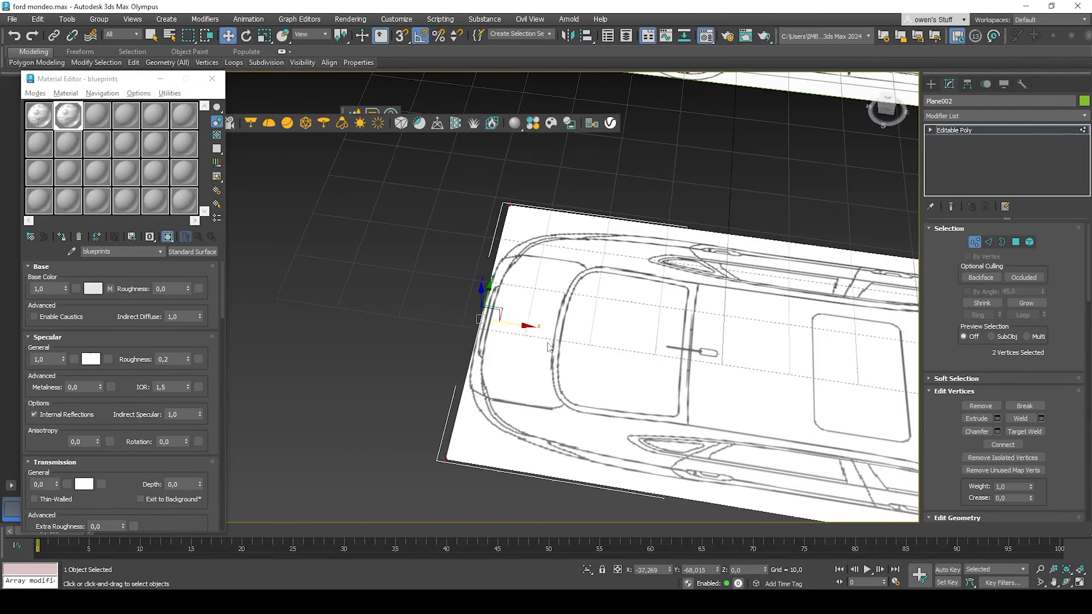
{"action": "scroll", "coordinate": [473, 366], "scroll_direction": "up", "scroll_amount": 2}
{"action": "scroll", "coordinate": [482, 416], "scroll_direction": "down", "scroll_amount": 4}
{"action": "middle_click_drag", "start_coordinate": [508, 369], "coordinate": [527, 359], "text": "alt"}
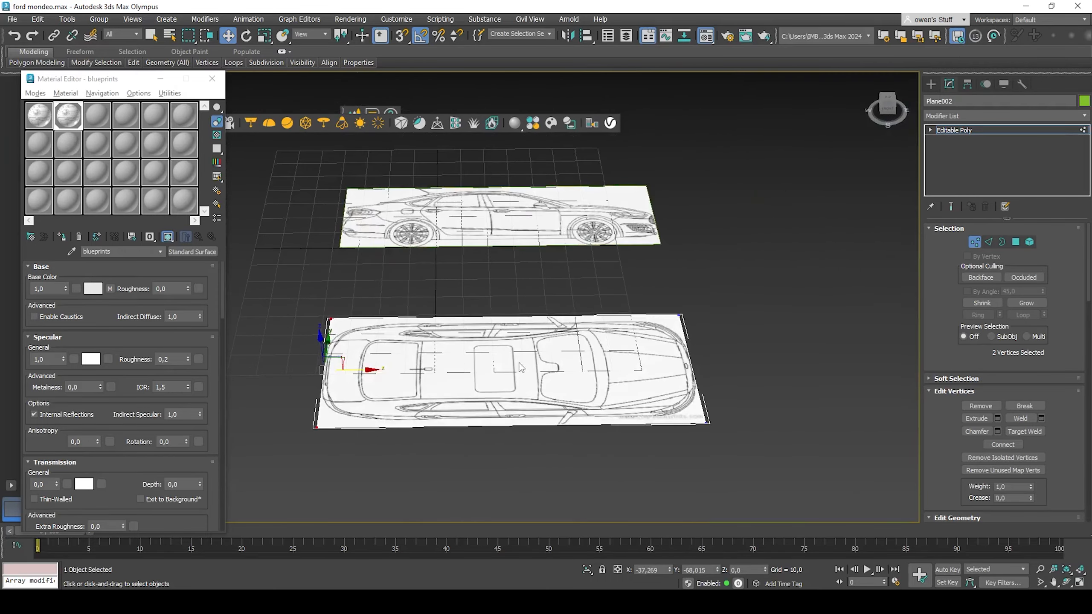
Step: Leave vertex mode and move the top-view plane closer to the side-view plane
{"action": "left_click", "coordinate": [1024, 131]}
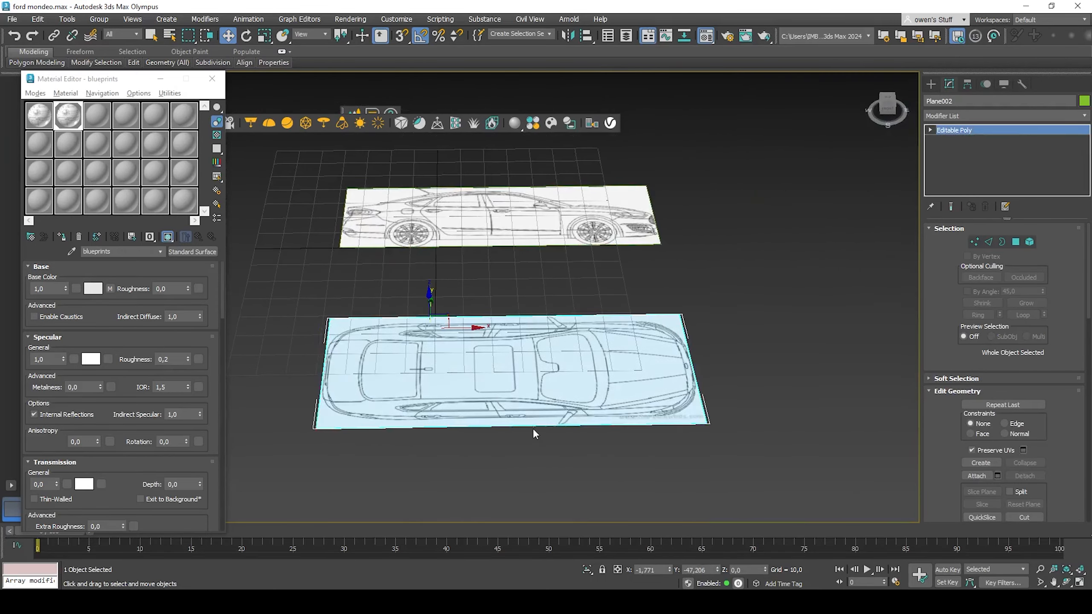
{"action": "middle_click_drag", "start_coordinate": [533, 433], "coordinate": [613, 307], "text": "alt"}
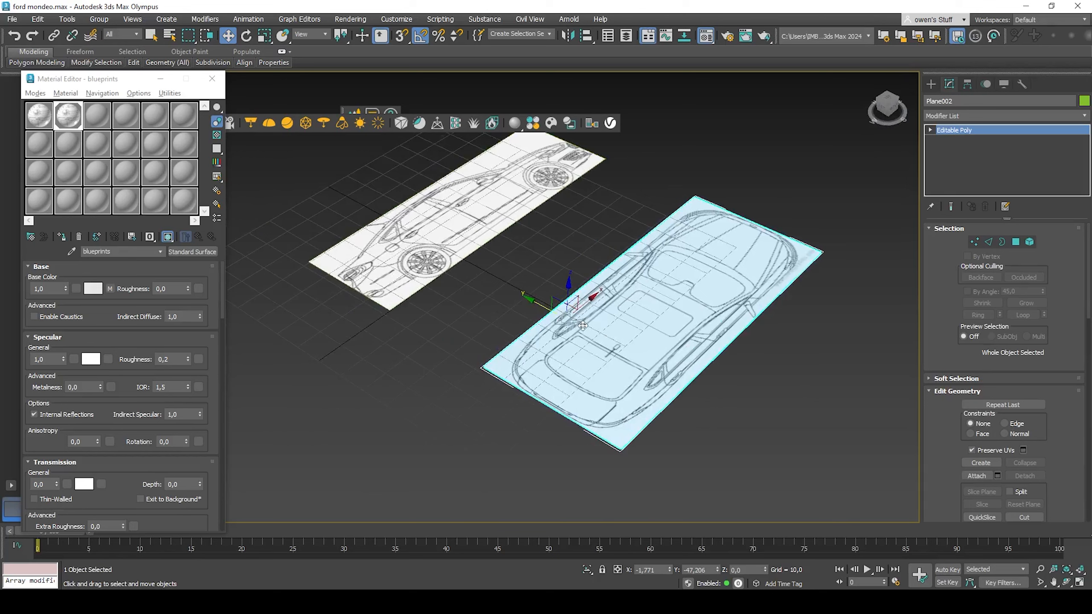
{"action": "left_click", "coordinate": [931, 84]}
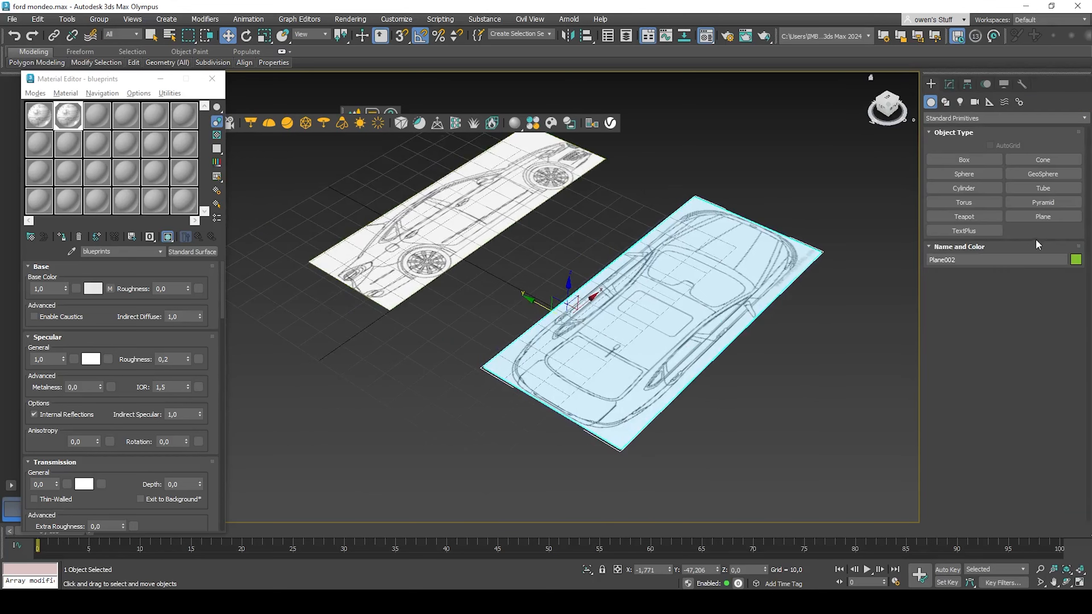
{"action": "left_click", "coordinate": [1049, 213]}
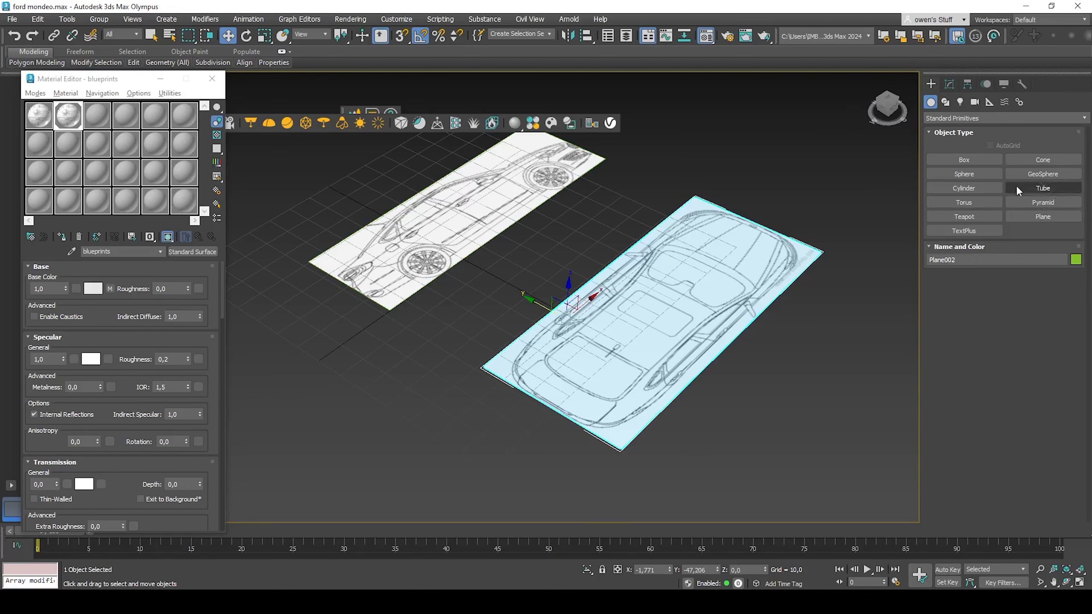
{"action": "left_click", "coordinate": [948, 87]}
{"action": "middle_click_drag", "start_coordinate": [727, 236], "coordinate": [461, 302], "text": "alt"}
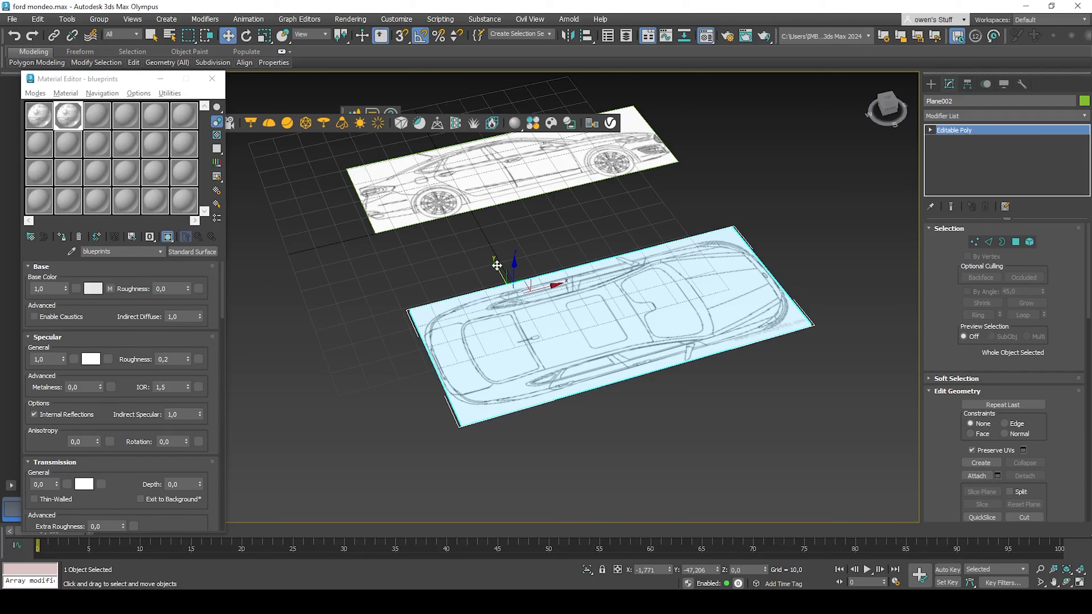
{"action": "left_click", "coordinate": [979, 242]}
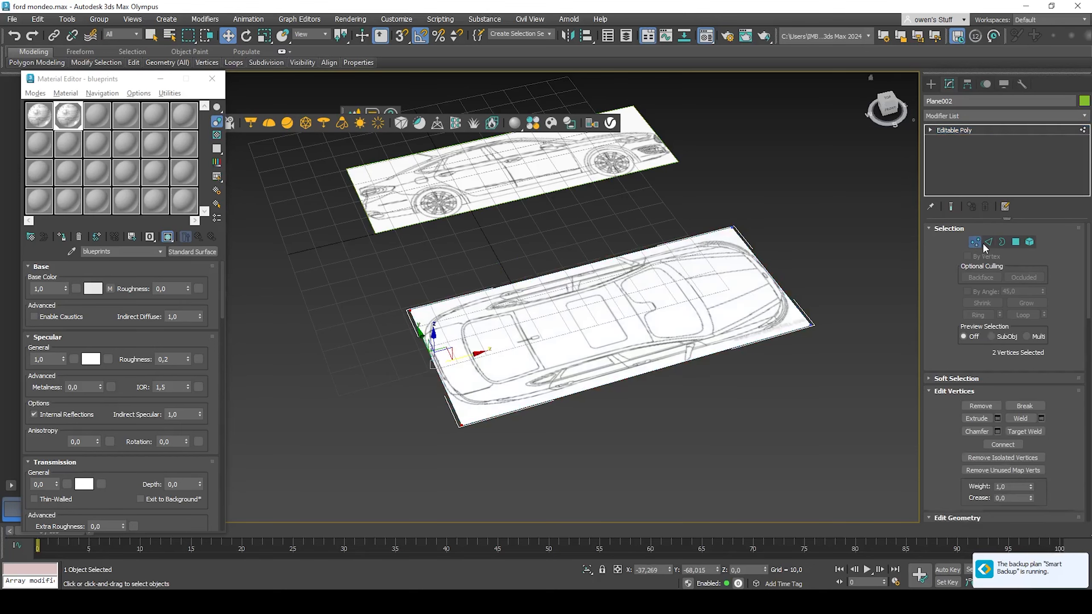
{"action": "left_click", "coordinate": [1016, 242]}
{"action": "left_click", "coordinate": [667, 306]}
{"action": "middle_click_drag", "start_coordinate": [667, 306], "coordinate": [815, 256]}
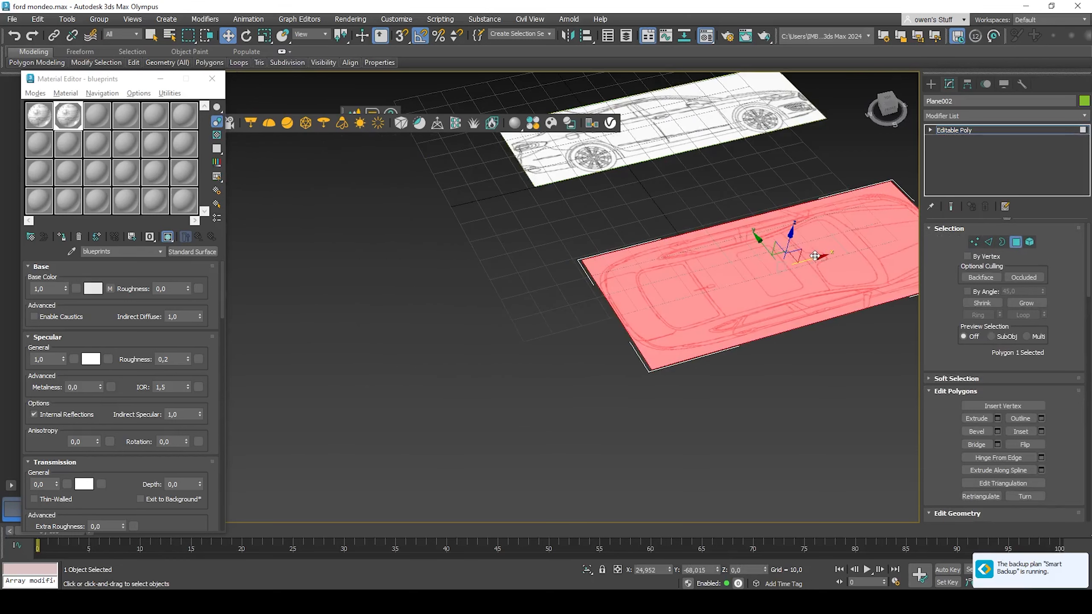
{"action": "left_click_drag", "start_coordinate": [815, 256], "coordinate": [637, 325]}
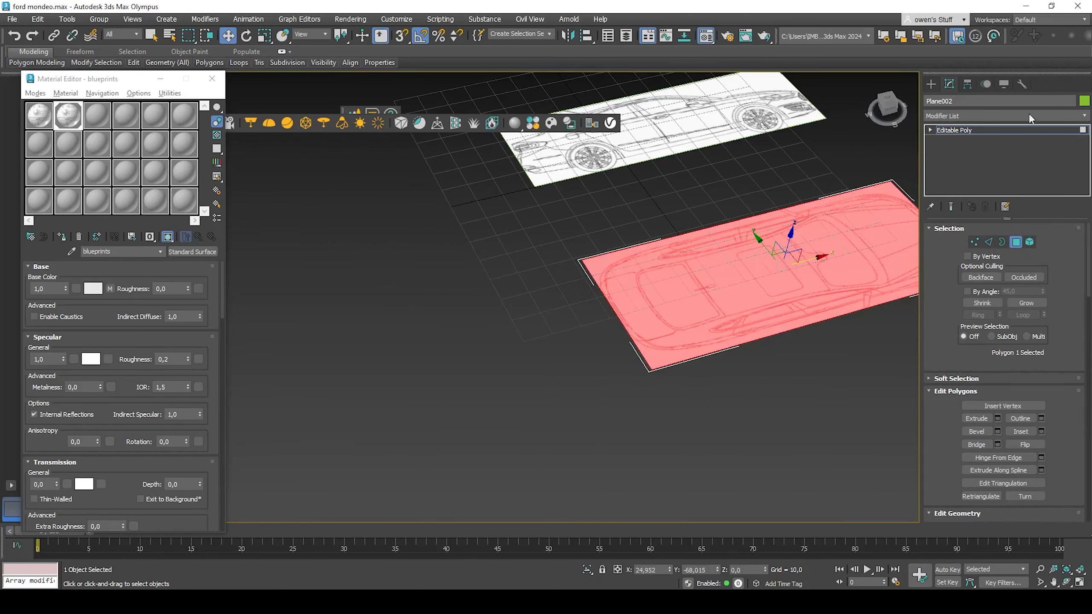
{"action": "left_click", "coordinate": [982, 132]}
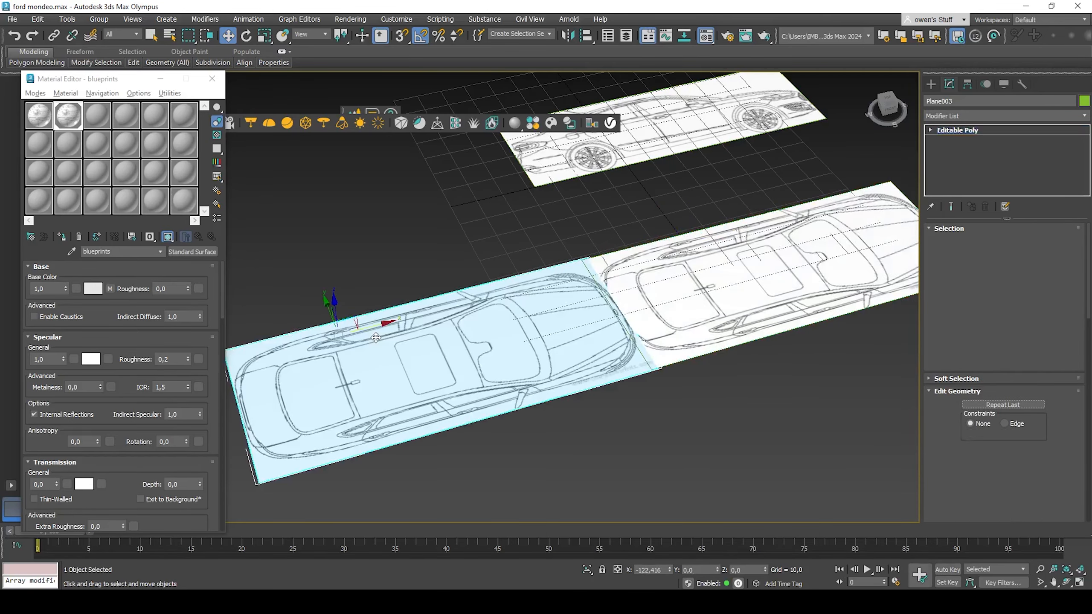
Step: Clone the top-view plane as a copy beside it
{"action": "left_click_drag", "start_coordinate": [376, 338], "coordinate": [337, 348], "text": "shift"}
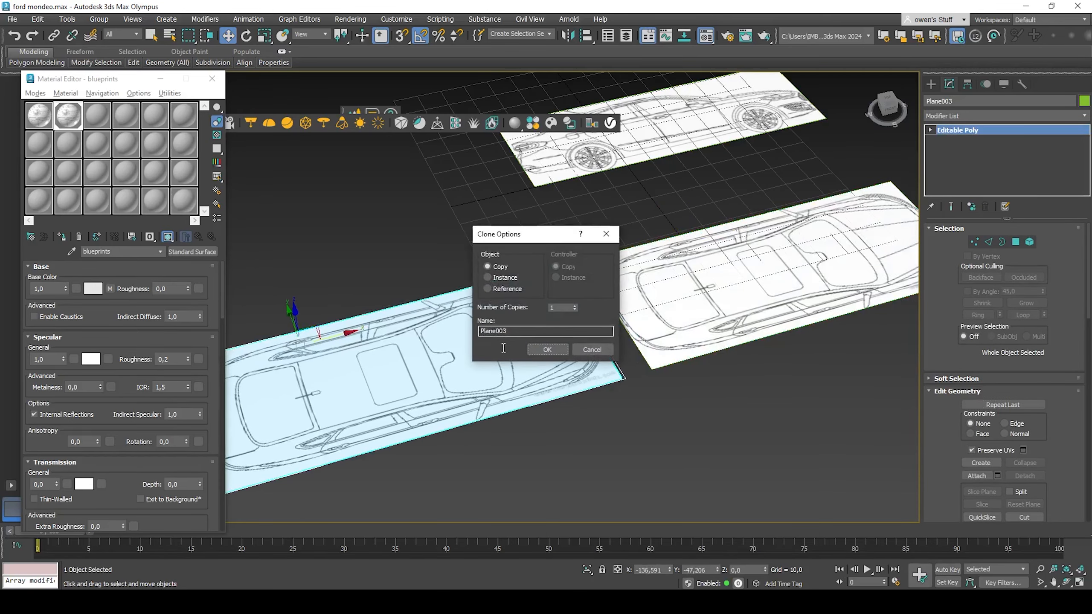
{"action": "left_click", "coordinate": [547, 349]}
Step: In vertex mode, select the new plane's left-edge vertices and move them right to the rear-view car
{"action": "key", "text": "z"}
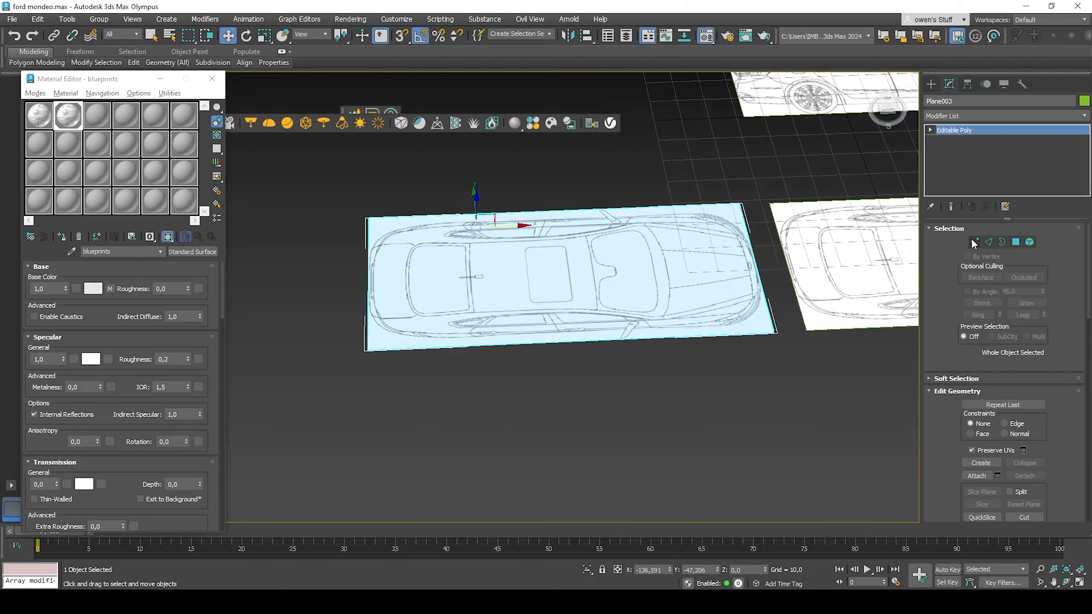
{"action": "key", "text": "1"}
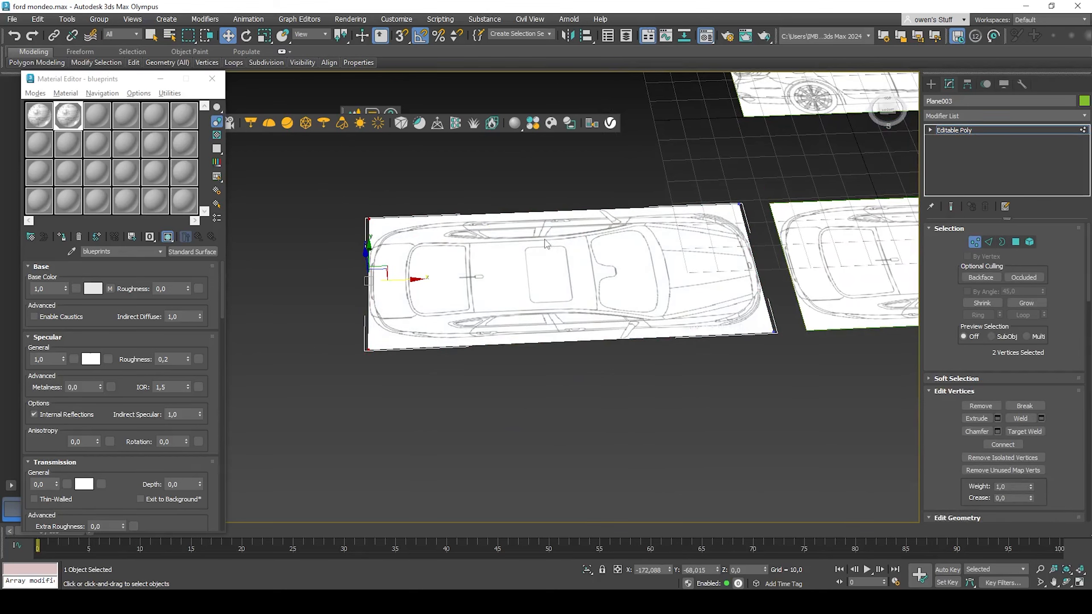
{"action": "key", "text": "ctrl+a"}
{"action": "left_click_drag", "start_coordinate": [552, 242], "coordinate": [567, 151]}
{"action": "right_click", "coordinate": [568, 151]}
{"action": "left_click_drag", "start_coordinate": [601, 283], "coordinate": [518, 331]}
{"action": "scroll", "coordinate": [518, 331], "scroll_direction": "up", "scroll_amount": 5}
{"action": "scroll", "coordinate": [477, 320], "scroll_direction": "down", "scroll_amount": 3}
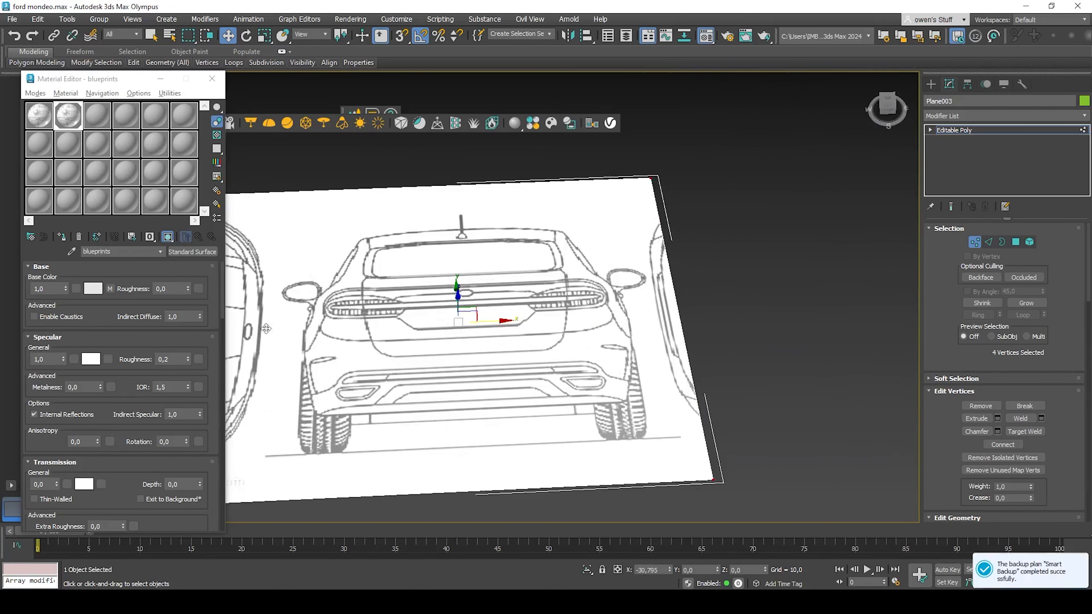
{"action": "middle_click_drag", "start_coordinate": [482, 319], "coordinate": [733, 314]}
Step: Select and move the remaining edge vertices so the third plane is cropped around the rear-view car
{"action": "scroll", "coordinate": [435, 233], "scroll_direction": "down", "scroll_amount": 3}
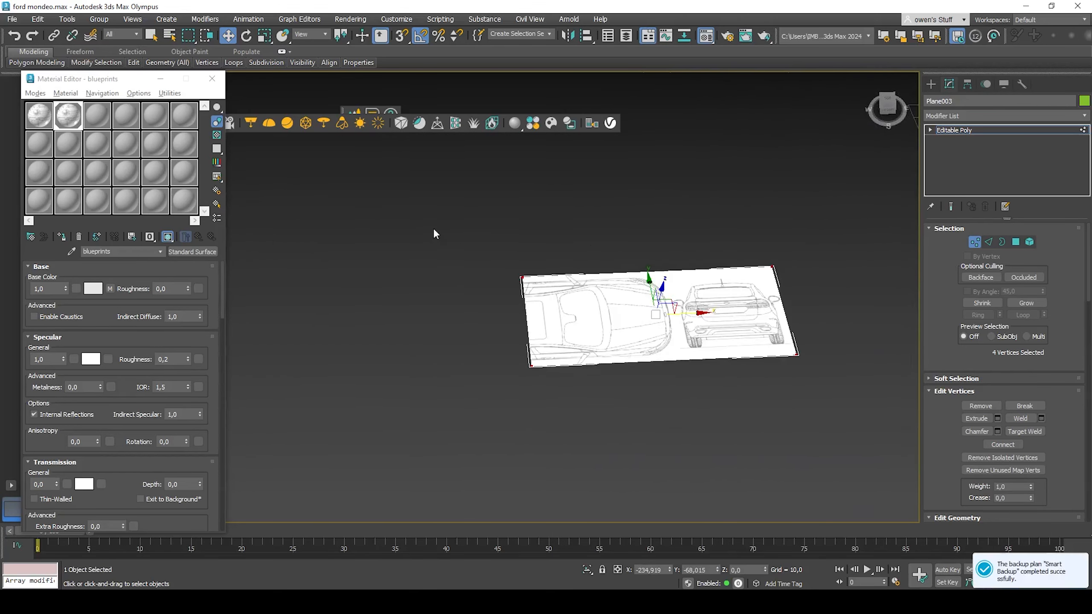
{"action": "left_click_drag", "start_coordinate": [434, 233], "coordinate": [617, 539]}
{"action": "scroll", "coordinate": [549, 317], "scroll_direction": "up", "scroll_amount": 4}
{"action": "left_click_drag", "start_coordinate": [536, 285], "coordinate": [856, 258]}
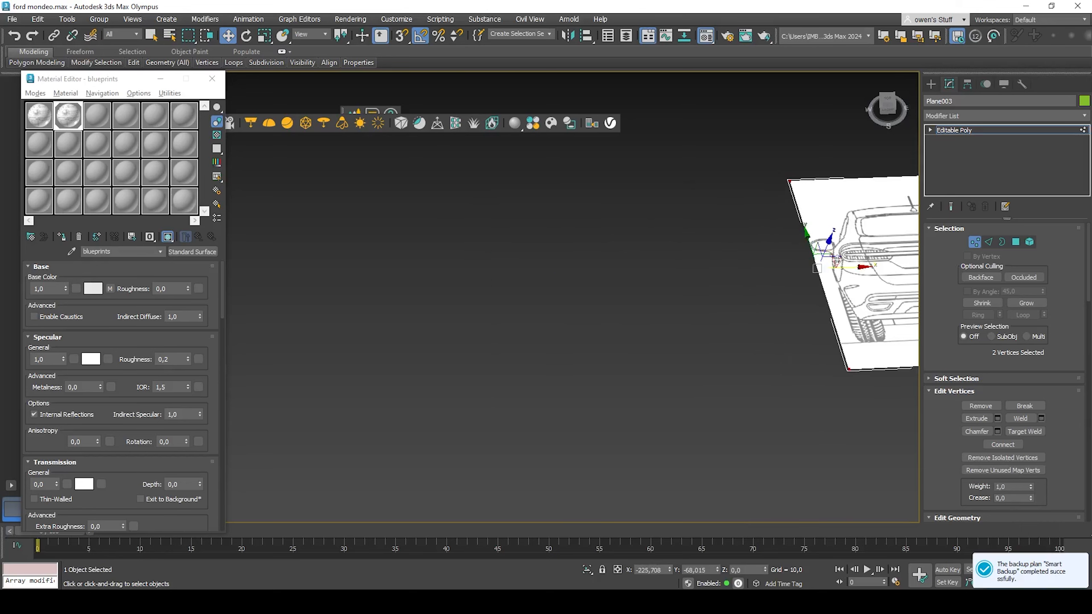
{"action": "scroll", "coordinate": [673, 315], "scroll_direction": "up", "scroll_amount": 3}
{"action": "scroll", "coordinate": [634, 338], "scroll_direction": "down", "scroll_amount": 5}
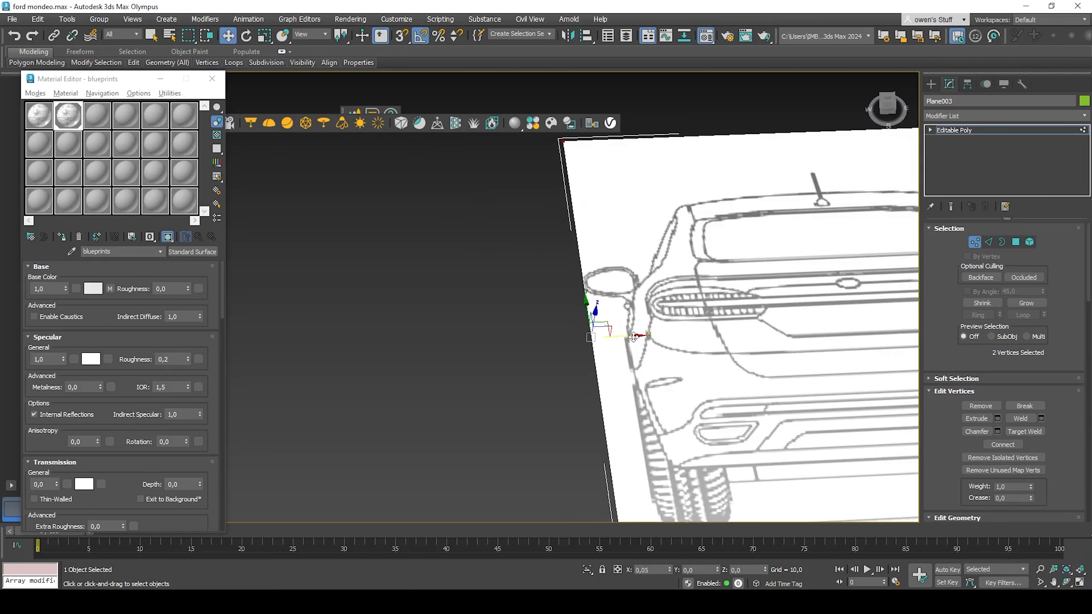
{"action": "left_click_drag", "start_coordinate": [432, 377], "coordinate": [727, 424]}
{"action": "scroll", "coordinate": [531, 394], "scroll_direction": "up", "scroll_amount": 4}
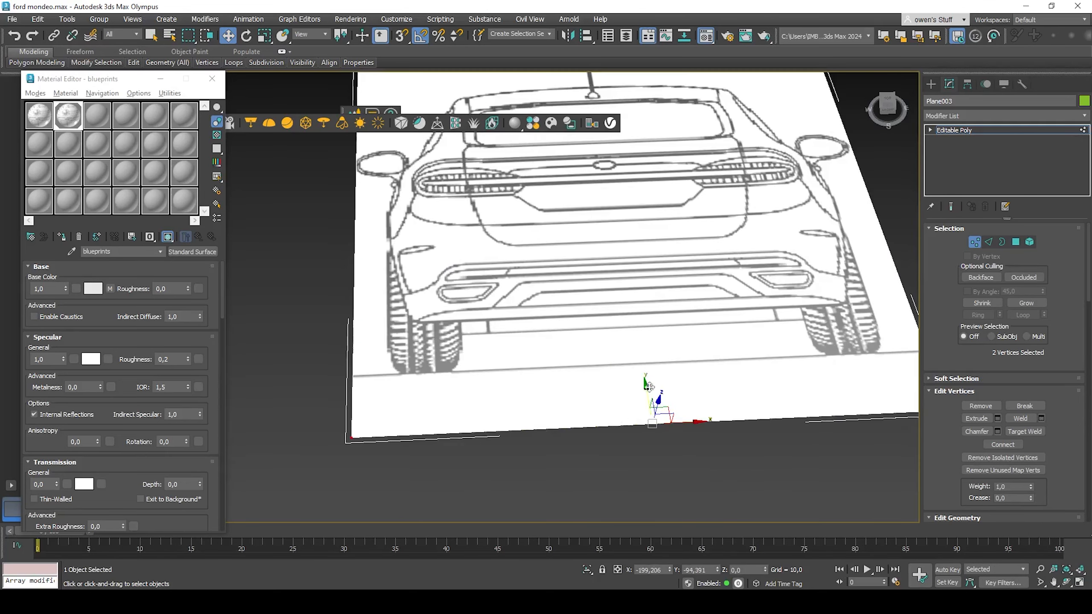
{"action": "left_click_drag", "start_coordinate": [632, 400], "coordinate": [631, 328]}
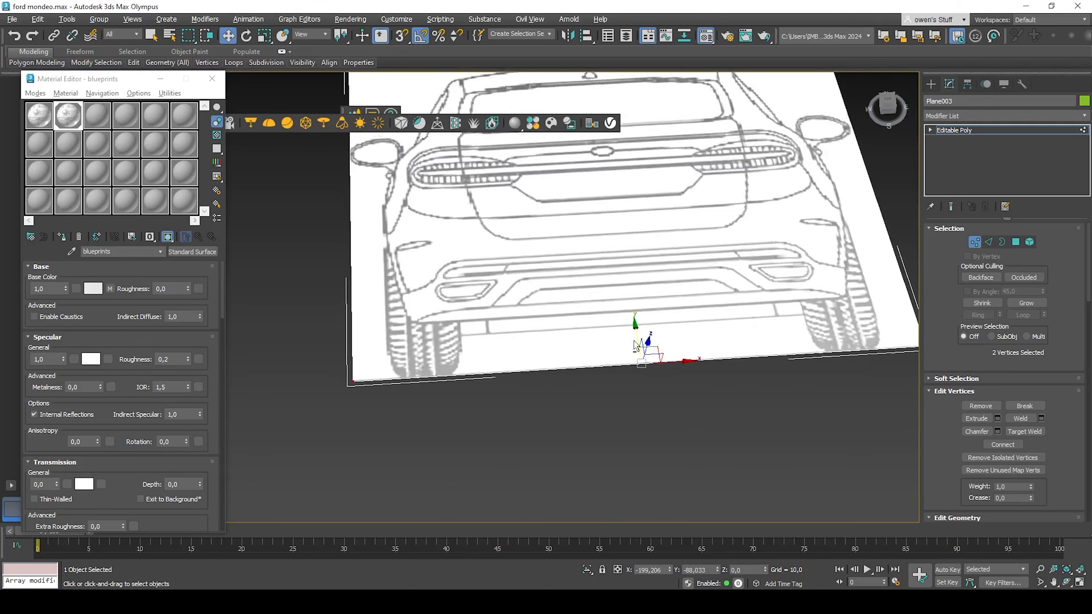
{"action": "scroll", "coordinate": [559, 379], "scroll_direction": "down", "scroll_amount": 4}
{"action": "scroll", "coordinate": [551, 382], "scroll_direction": "up", "scroll_amount": 4}
{"action": "left_click_drag", "start_coordinate": [960, 390], "coordinate": [959, 390]}
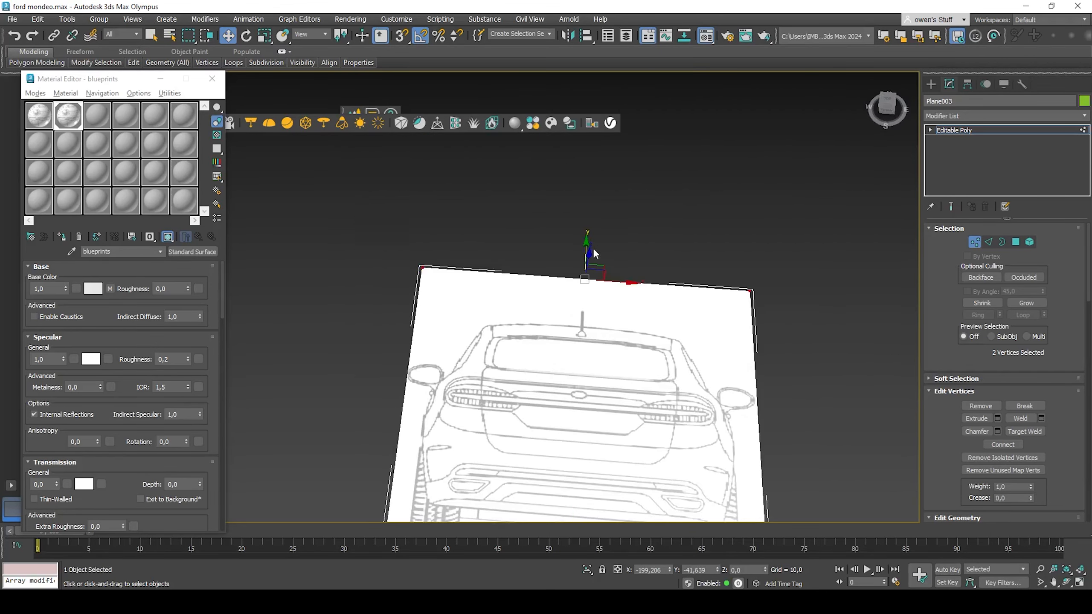
{"action": "left_click_drag", "start_coordinate": [585, 245], "coordinate": [584, 275]}
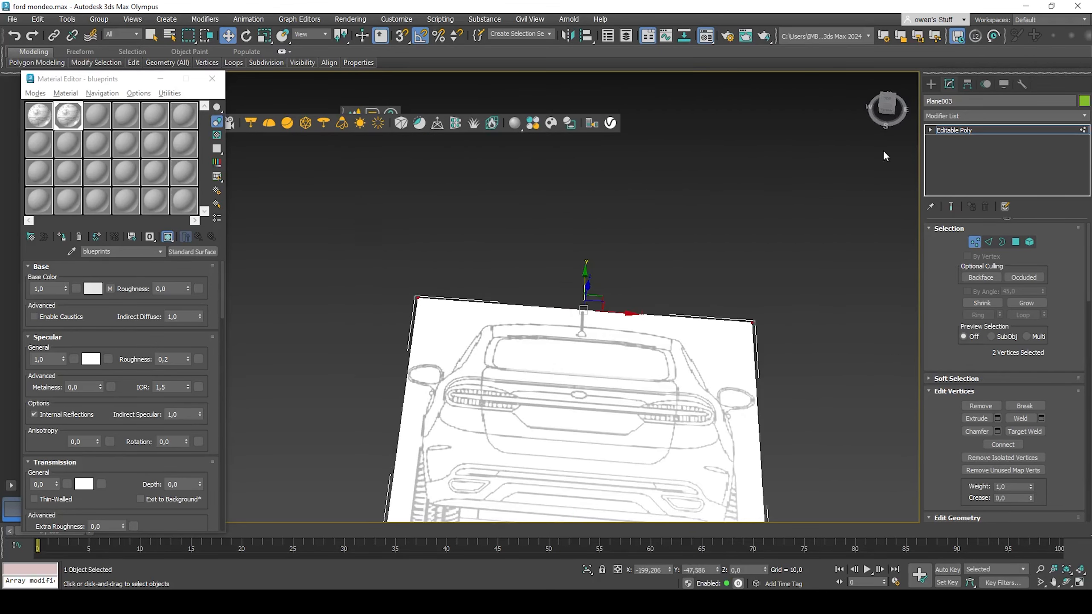
{"action": "left_click", "coordinate": [1013, 130]}
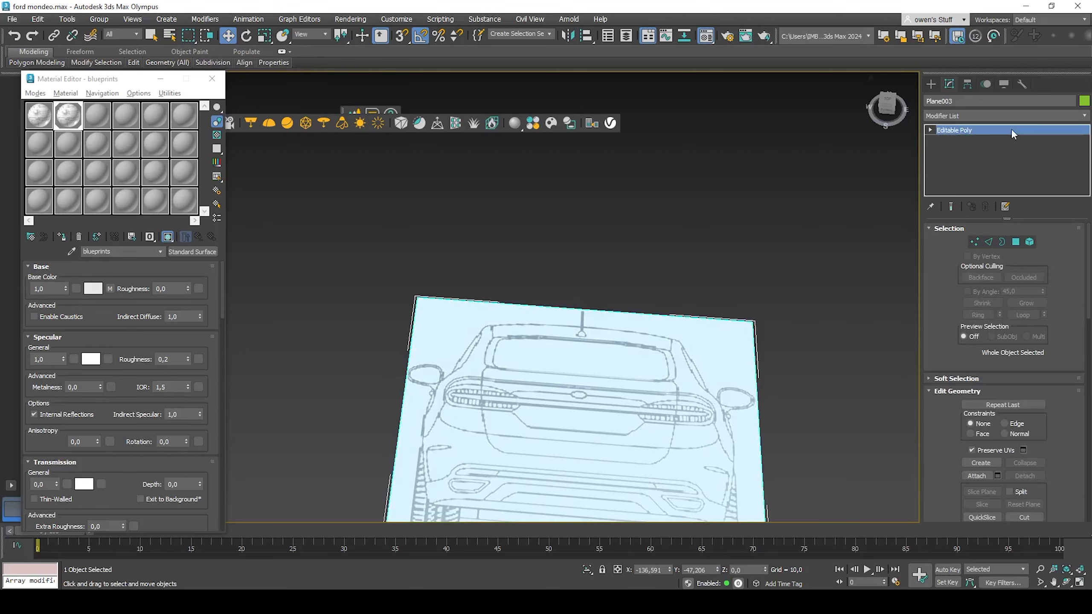
Step: Clone the rear-view plane as a copy placed above it
{"action": "scroll", "coordinate": [729, 354], "scroll_direction": "down", "scroll_amount": 4}
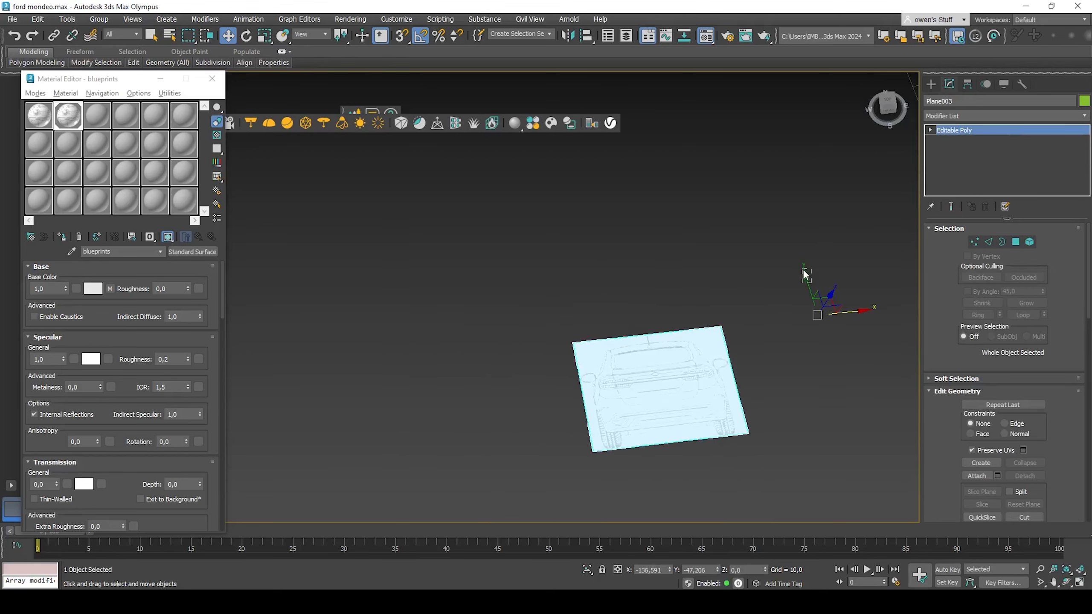
{"action": "left_click_drag", "start_coordinate": [805, 271], "coordinate": [761, 182]}
{"action": "key", "text": "ctrl+z"}
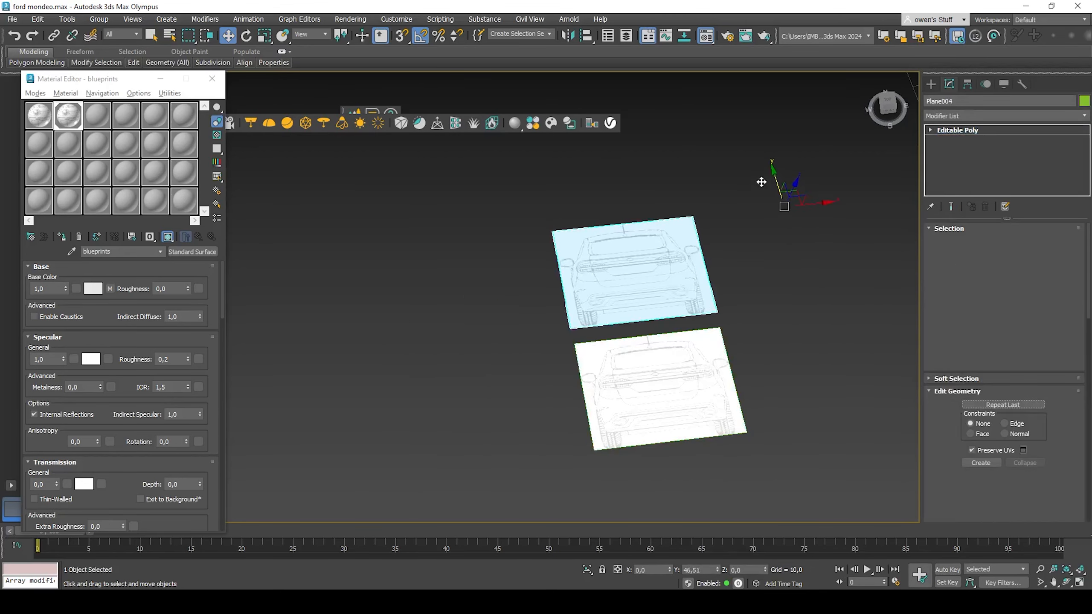
{"action": "left_click", "coordinate": [546, 349]}
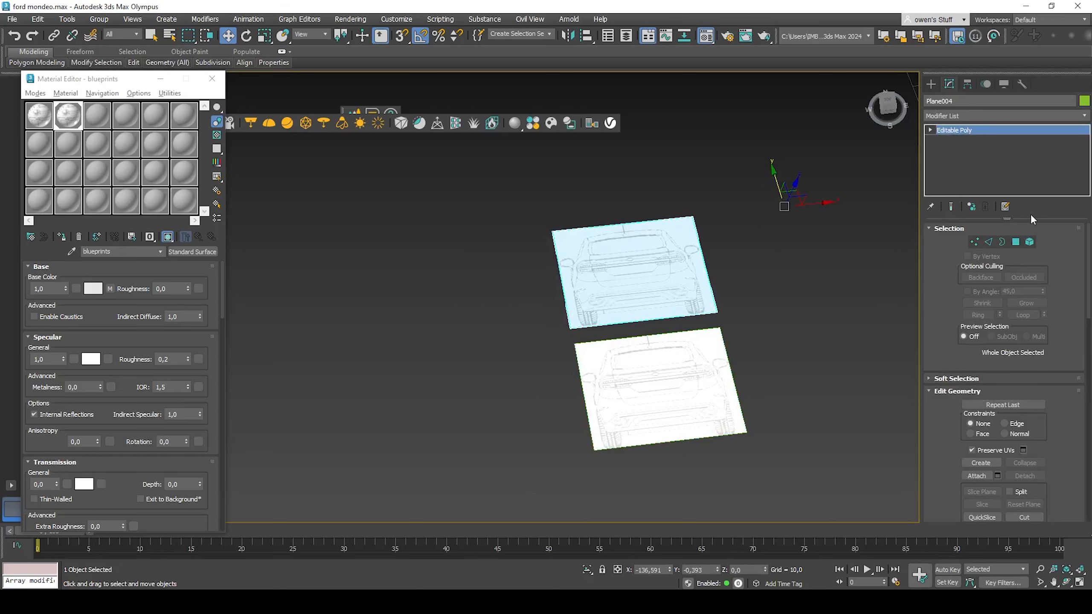
Step: In polygon mode, move the fourth plane's polygon so its mapped image shows the front-view car
{"action": "left_click", "coordinate": [1016, 241]}
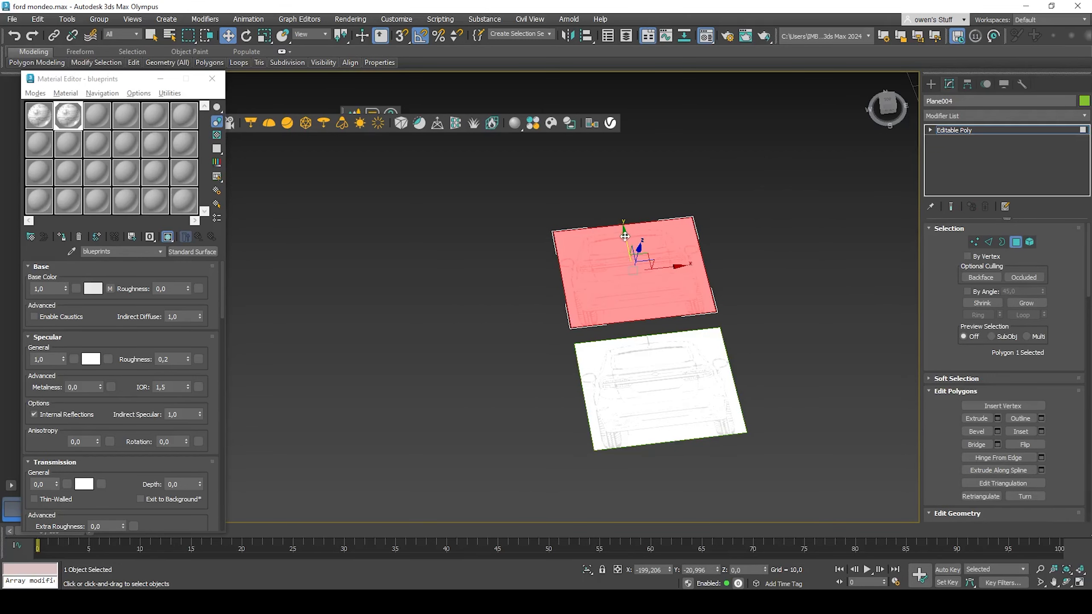
{"action": "left_click_drag", "start_coordinate": [624, 236], "coordinate": [604, 131]}
{"action": "middle_click_drag", "start_coordinate": [602, 157], "coordinate": [599, 266]}
{"action": "scroll", "coordinate": [600, 267], "scroll_direction": "up", "scroll_amount": 5}
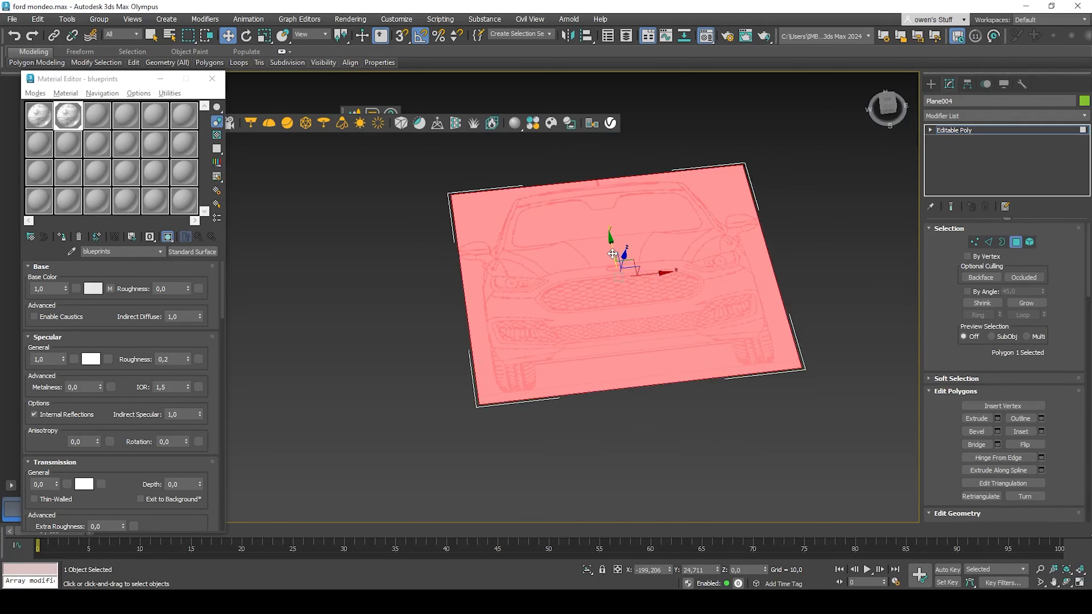
{"action": "left_click_drag", "start_coordinate": [612, 254], "coordinate": [610, 242]}
{"action": "scroll", "coordinate": [539, 375], "scroll_direction": "up", "scroll_amount": 9}
{"action": "scroll", "coordinate": [550, 396], "scroll_direction": "down", "scroll_amount": 9}
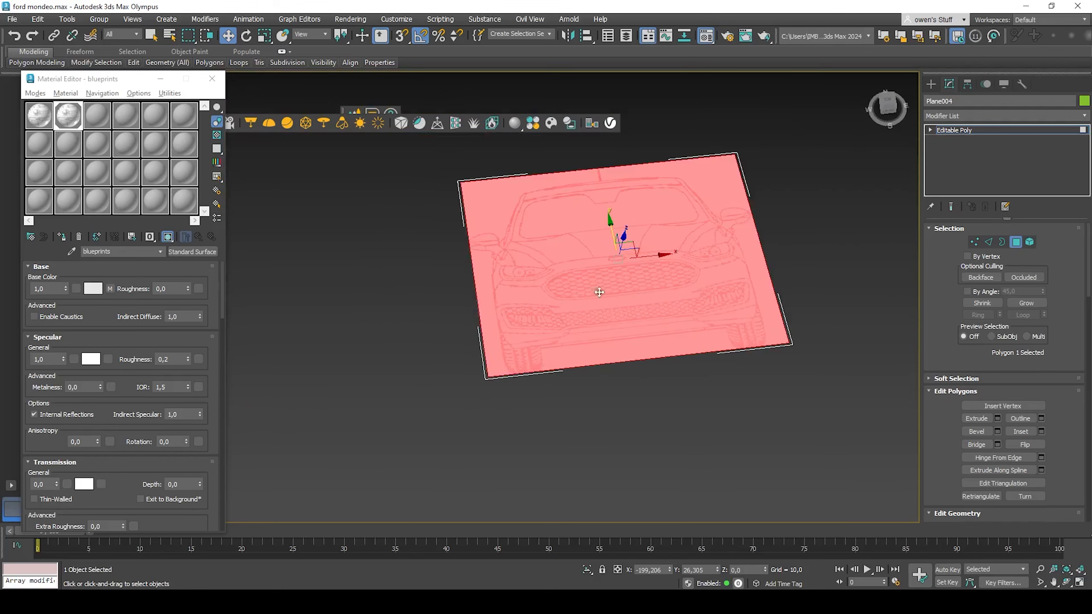
{"action": "middle_click_drag", "start_coordinate": [602, 166], "coordinate": [548, 264]}
{"action": "scroll", "coordinate": [548, 264], "scroll_direction": "up", "scroll_amount": 5}
Step: In vertex mode, nudge the fourth plane's edge vertices to tidy the crop, then leave sub-object mode
{"action": "left_click", "coordinate": [975, 242]}
{"action": "scroll", "coordinate": [559, 264], "scroll_direction": "up", "scroll_amount": 5}
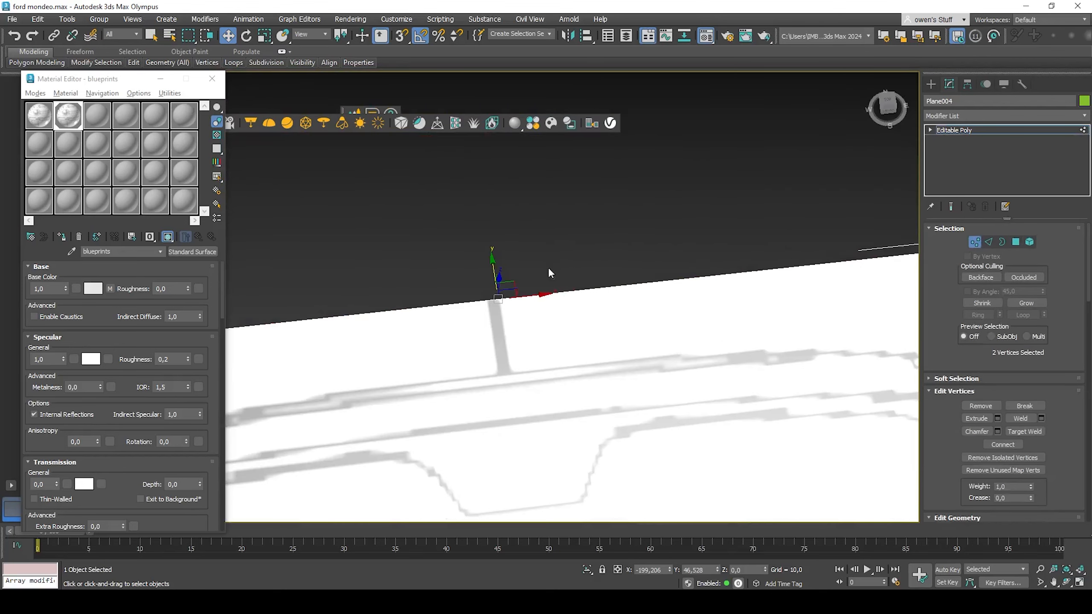
{"action": "scroll", "coordinate": [488, 295], "scroll_direction": "up", "scroll_amount": 5}
{"action": "middle_click_drag", "start_coordinate": [488, 295], "coordinate": [512, 306]}
{"action": "scroll", "coordinate": [535, 322], "scroll_direction": "down", "scroll_amount": 10}
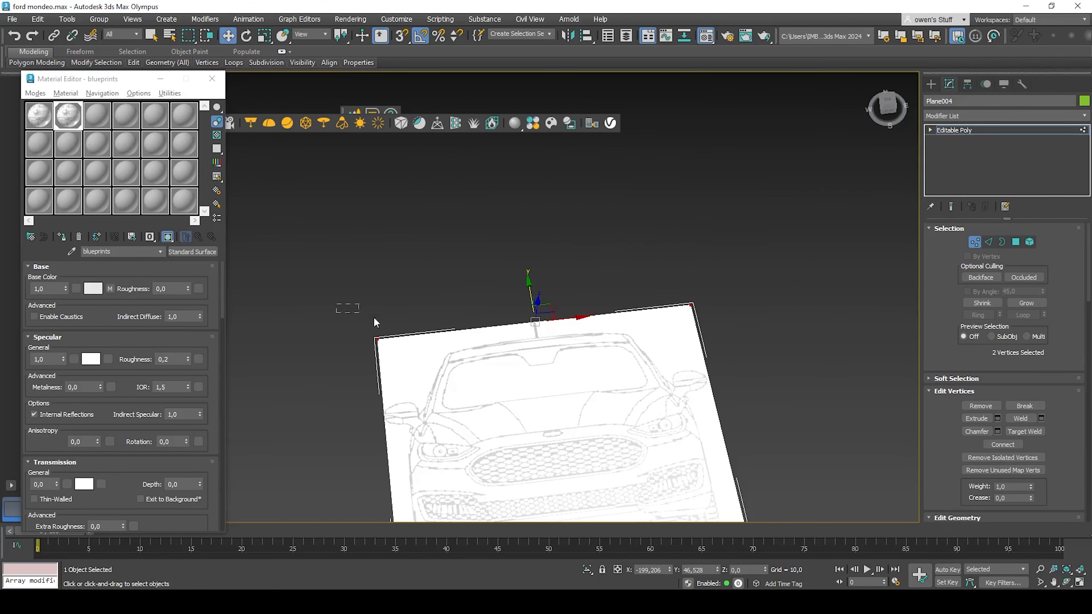
{"action": "scroll", "coordinate": [559, 304], "scroll_direction": "up", "scroll_amount": 8}
{"action": "left_click_drag", "start_coordinate": [390, 364], "coordinate": [396, 354]}
{"action": "left_click", "coordinate": [1000, 129]}
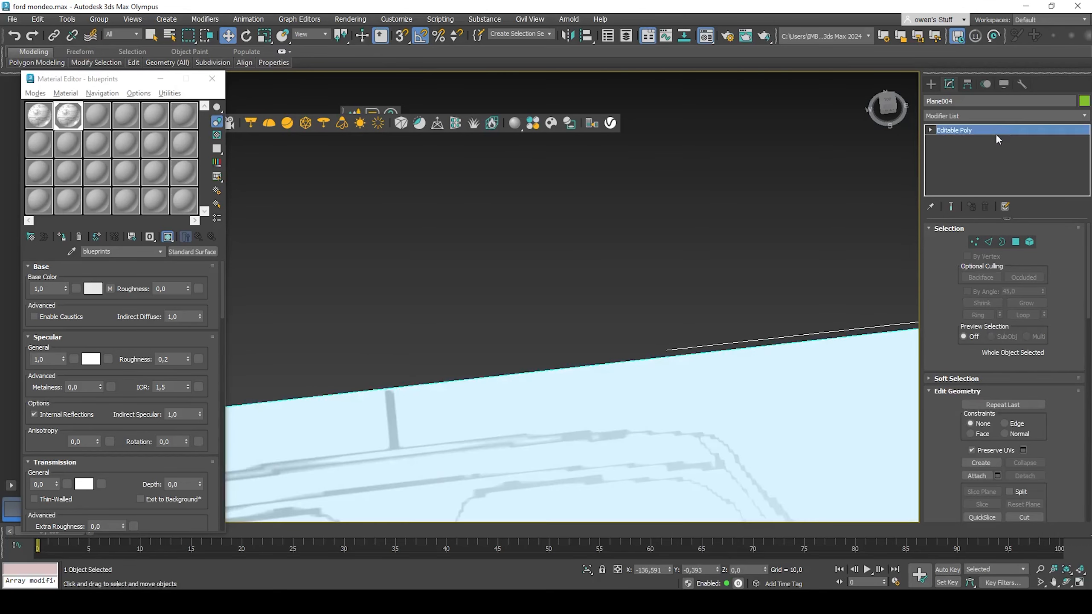
Step: Select all four planes and move them to X 0 and Y 0
{"action": "scroll", "coordinate": [782, 271], "scroll_direction": "down", "scroll_amount": 12}
{"action": "key", "text": "ctrl+a"}
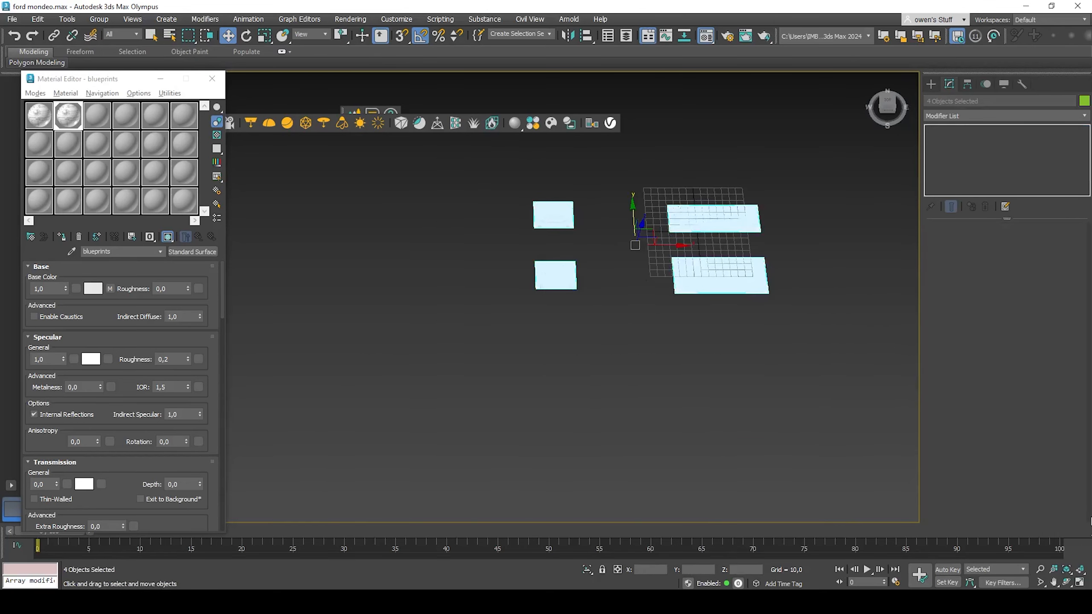
{"action": "left_click", "coordinate": [697, 569]}
{"action": "type", "text": "0"}
{"action": "key", "text": "Return"}
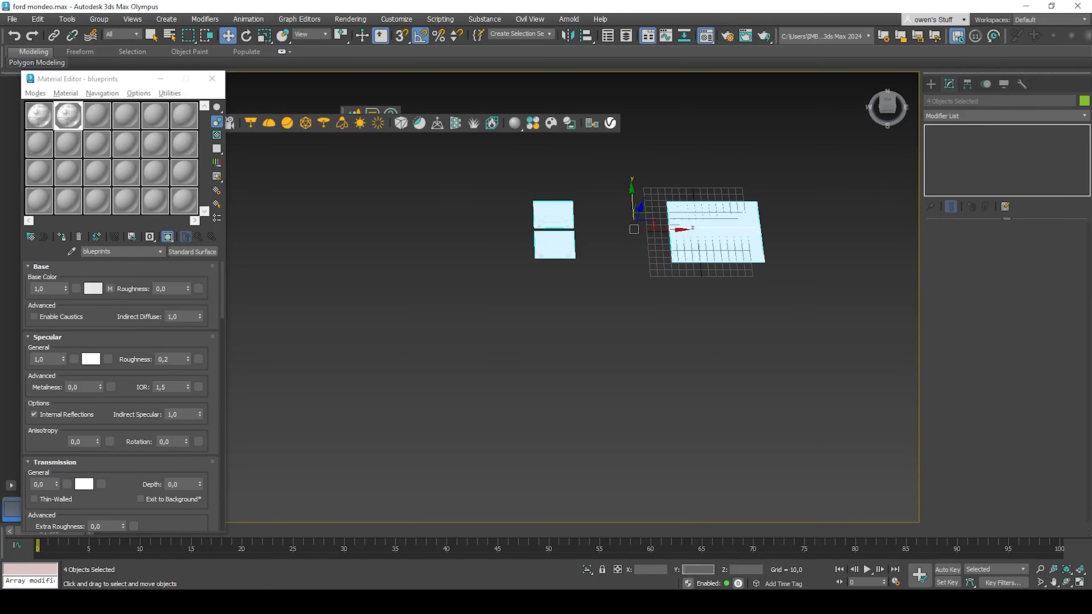
{"action": "left_click", "coordinate": [646, 570]}
{"action": "type", "text": "0"}
{"action": "key", "text": "Return"}
{"action": "left_click", "coordinate": [745, 569]}
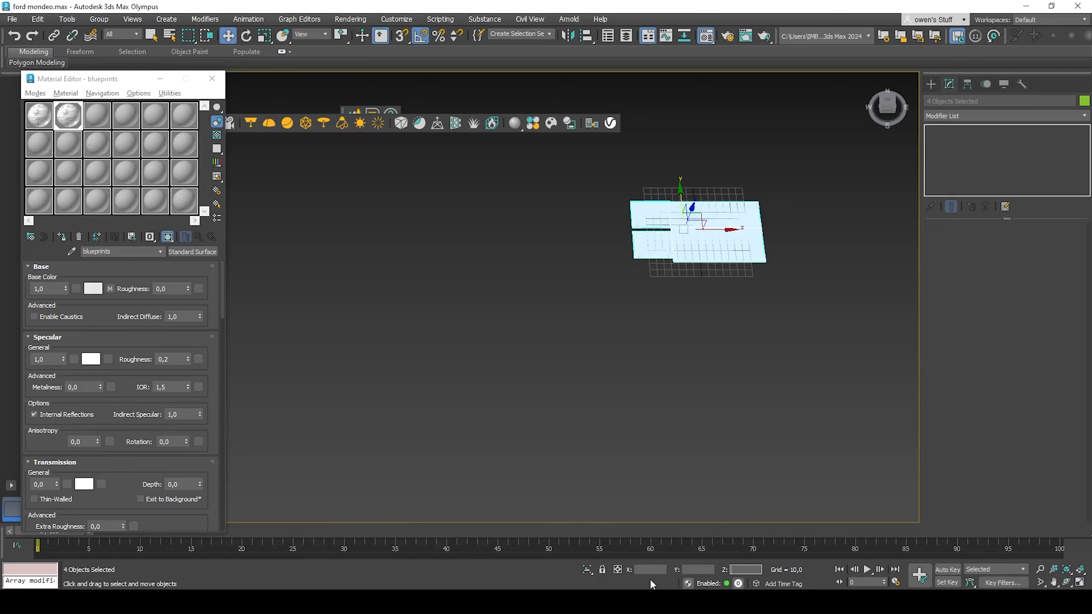
Step: Select the rear-view plane
{"action": "scroll", "coordinate": [715, 155], "scroll_direction": "up", "scroll_amount": 5}
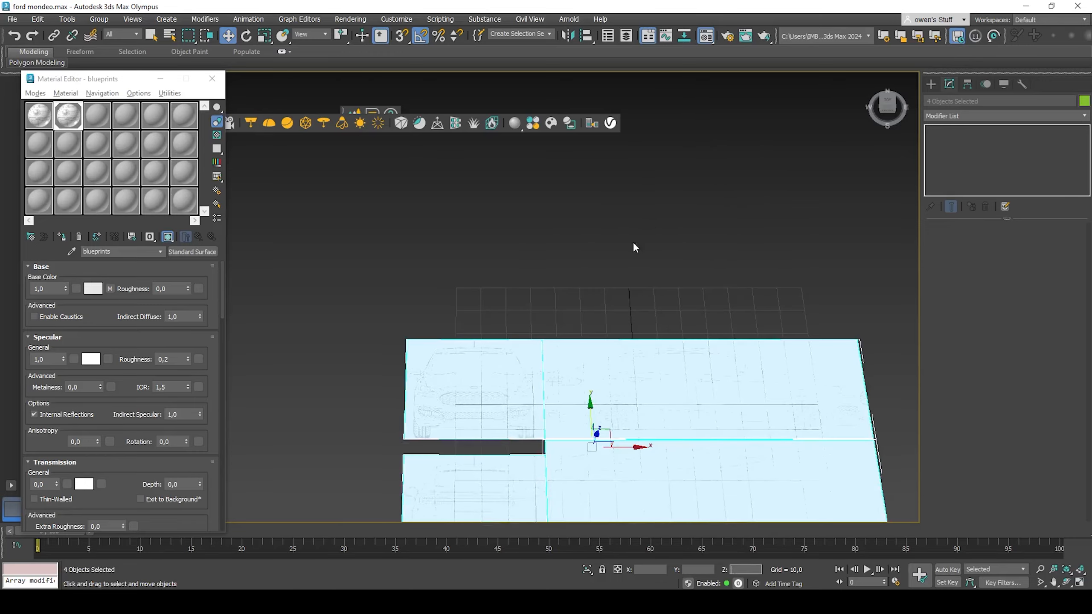
{"action": "scroll", "coordinate": [612, 305], "scroll_direction": "down", "scroll_amount": 2}
{"action": "middle_click_drag", "start_coordinate": [581, 409], "coordinate": [572, 310]}
{"action": "scroll", "coordinate": [567, 303], "scroll_direction": "up", "scroll_amount": 3}
{"action": "left_click", "coordinate": [451, 356]}
{"action": "scroll", "coordinate": [486, 353], "scroll_direction": "down", "scroll_amount": 3}
{"action": "middle_click_drag", "start_coordinate": [503, 374], "coordinate": [586, 348], "text": "alt"}
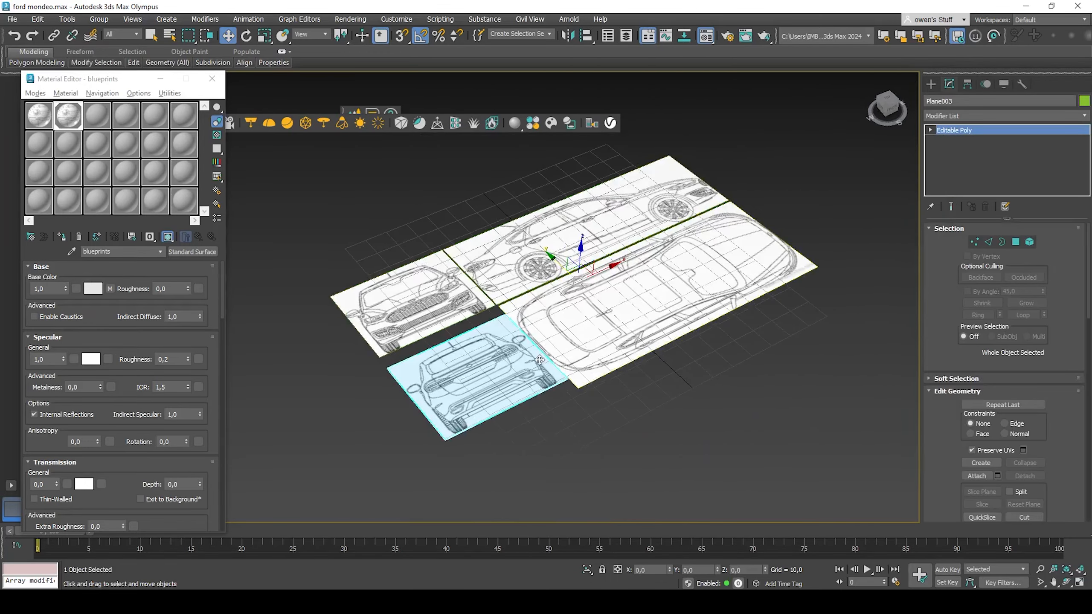
Step: Rotate the rear-view plane to stand upright, about 90° on X and -90° on Z
{"action": "middle_click_drag", "start_coordinate": [420, 382], "coordinate": [398, 159]}
{"action": "left_click", "coordinate": [245, 39]}
{"action": "middle_click_drag", "start_coordinate": [551, 233], "coordinate": [555, 271], "text": "alt"}
{"action": "middle_click_drag", "start_coordinate": [555, 271], "coordinate": [619, 249]}
{"action": "left_click_drag", "start_coordinate": [644, 316], "coordinate": [591, 304]}
{"action": "middle_click_drag", "start_coordinate": [570, 254], "coordinate": [608, 256], "text": "alt"}
{"action": "left_click_drag", "start_coordinate": [633, 239], "coordinate": [684, 262]}
{"action": "middle_click_drag", "start_coordinate": [645, 302], "coordinate": [541, 306], "text": "alt"}
{"action": "scroll", "coordinate": [810, 304], "scroll_direction": "up", "scroll_amount": 3}
{"action": "scroll", "coordinate": [811, 303], "scroll_direction": "up", "scroll_amount": 4}
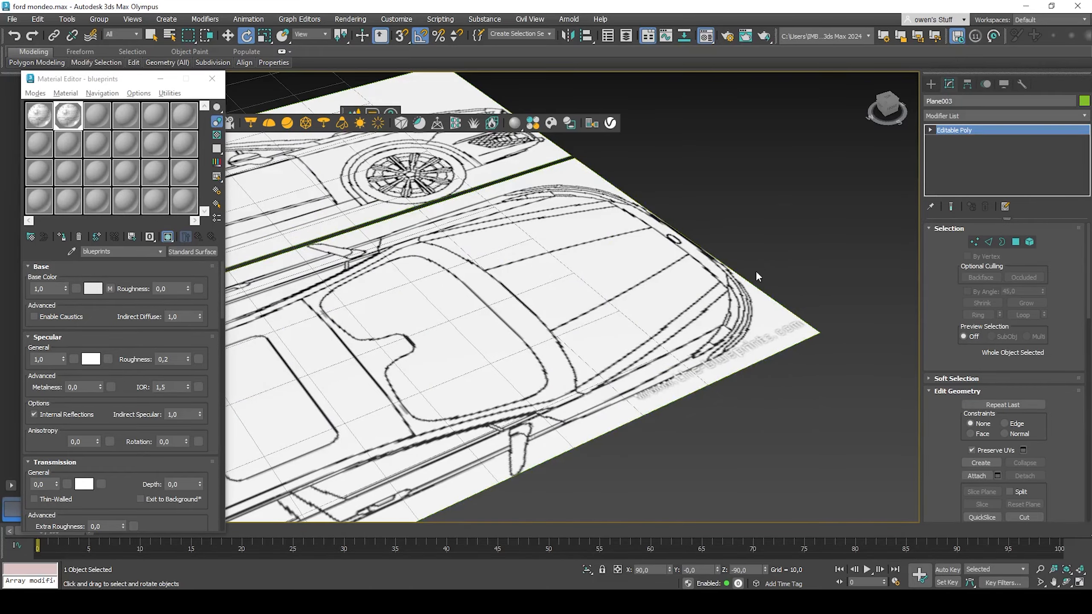
{"action": "scroll", "coordinate": [724, 264], "scroll_direction": "up", "scroll_amount": 3}
{"action": "scroll", "coordinate": [720, 264], "scroll_direction": "down", "scroll_amount": 7}
{"action": "middle_click_drag", "start_coordinate": [671, 276], "coordinate": [577, 264], "text": "alt"}
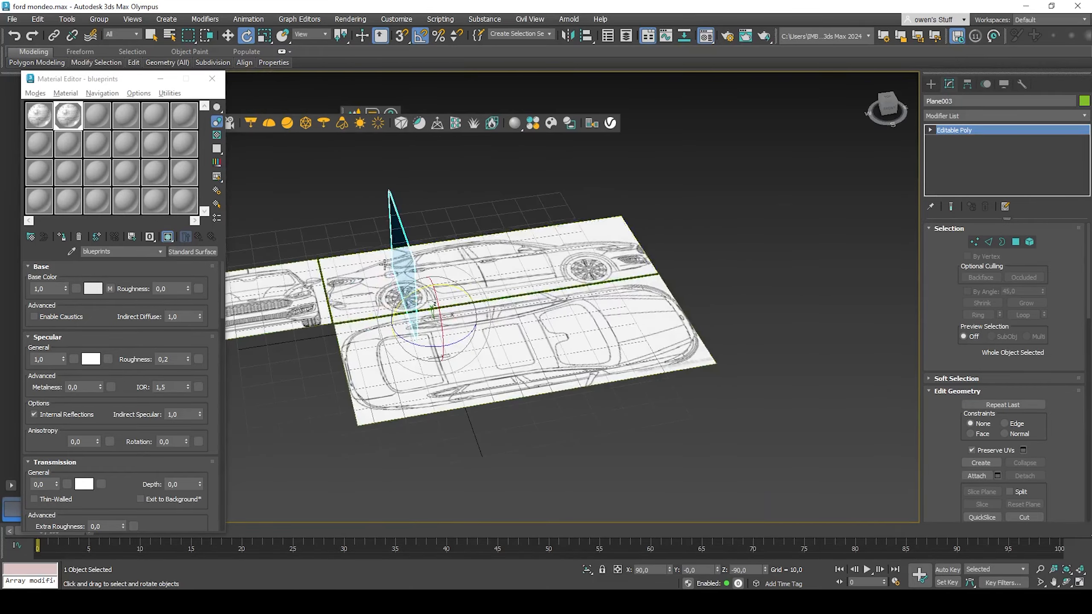
{"action": "middle_click_drag", "start_coordinate": [241, 307], "coordinate": [480, 319]}
{"action": "scroll", "coordinate": [495, 323], "scroll_direction": "up", "scroll_amount": 3}
{"action": "middle_click_drag", "start_coordinate": [624, 340], "coordinate": [472, 399], "text": "alt"}
{"action": "middle_click_drag", "start_coordinate": [472, 399], "coordinate": [573, 508]}
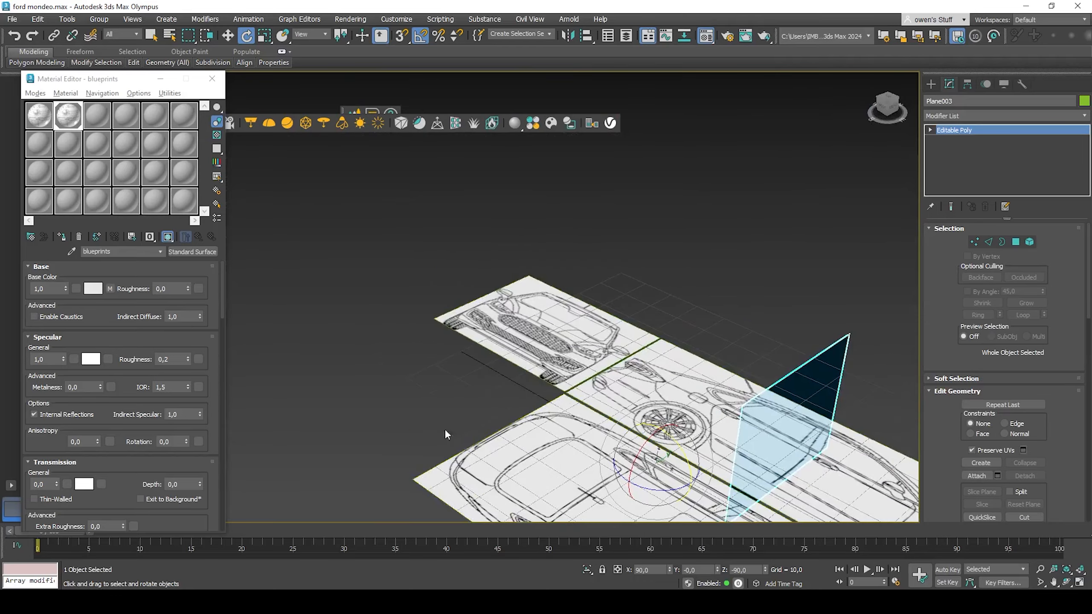
{"action": "scroll", "coordinate": [447, 432], "scroll_direction": "down", "scroll_amount": 2}
{"action": "scroll", "coordinate": [460, 431], "scroll_direction": "up", "scroll_amount": 5}
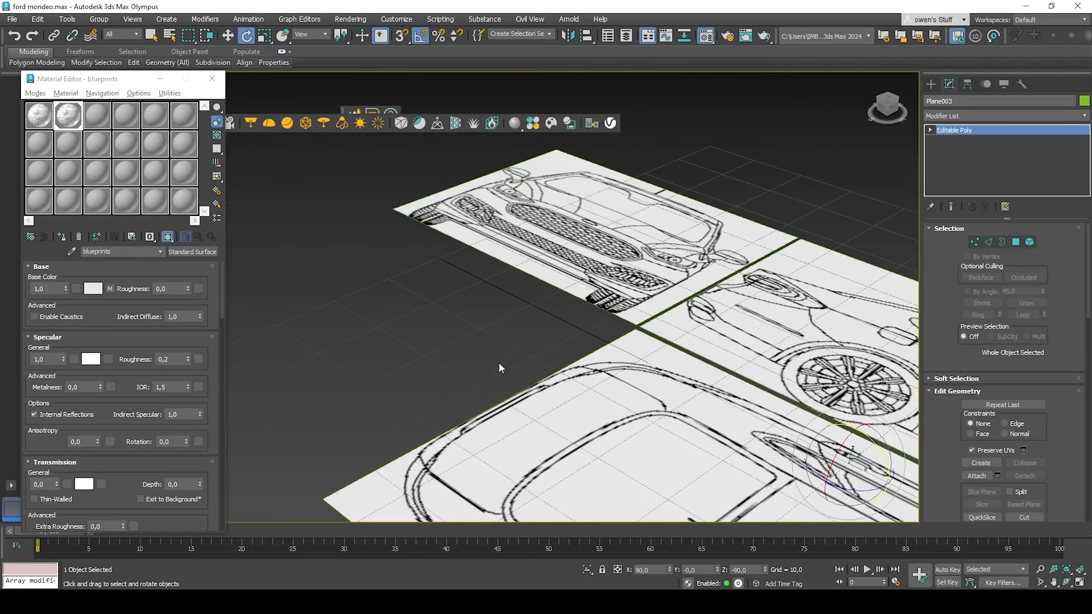
{"action": "scroll", "coordinate": [462, 393], "scroll_direction": "down", "scroll_amount": 3}
{"action": "middle_click_drag", "start_coordinate": [535, 389], "coordinate": [624, 345], "text": "alt"}
{"action": "scroll", "coordinate": [645, 353], "scroll_direction": "down", "scroll_amount": 1}
{"action": "middle_click_drag", "start_coordinate": [730, 366], "coordinate": [623, 275]}
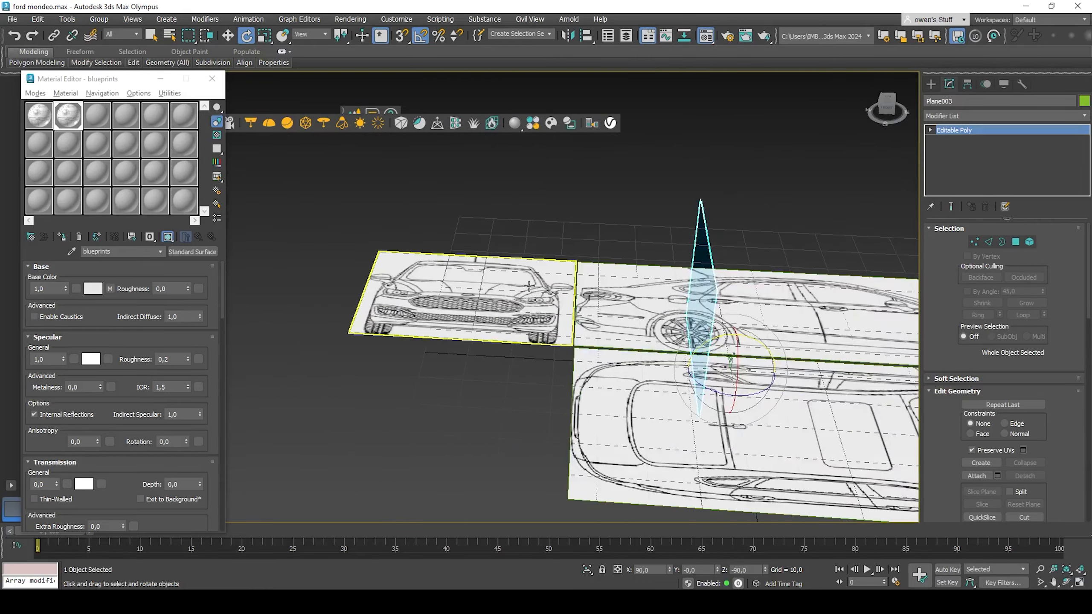
Step: Select the front-view plane and rotate it upright, about 90° on X and 90° on Z
{"action": "middle_click_drag", "start_coordinate": [748, 273], "coordinate": [621, 208], "text": "alt"}
{"action": "left_click_drag", "start_coordinate": [621, 208], "coordinate": [522, 159]}
{"action": "middle_click_drag", "start_coordinate": [522, 159], "coordinate": [774, 100], "text": "alt"}
{"action": "left_click", "coordinate": [728, 143]}
{"action": "middle_click_drag", "start_coordinate": [728, 142], "coordinate": [677, 215]}
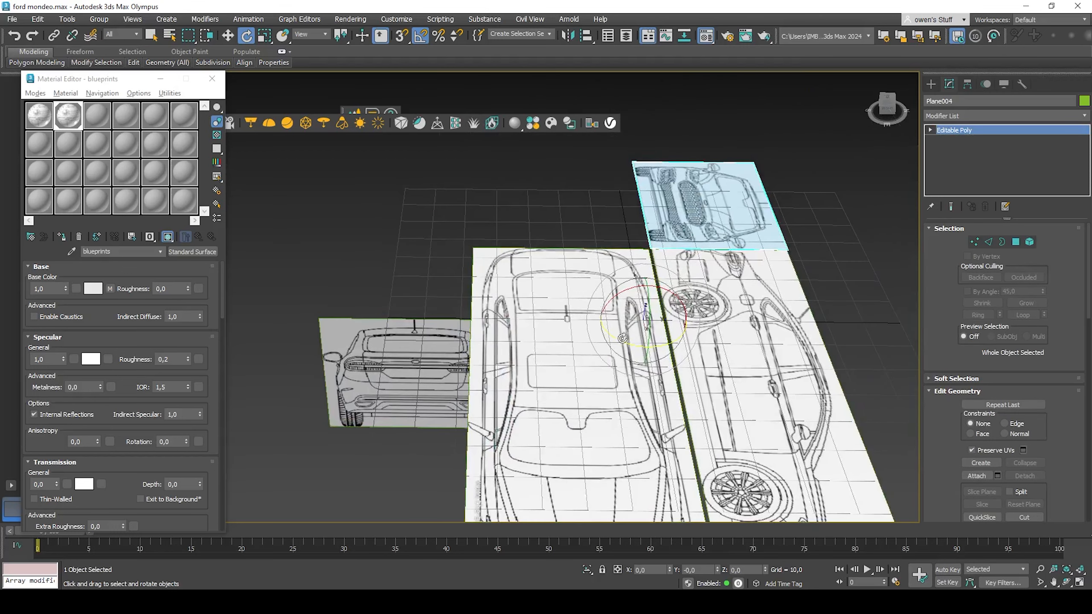
{"action": "left_click_drag", "start_coordinate": [623, 341], "coordinate": [684, 355]}
{"action": "left_click_drag", "start_coordinate": [650, 309], "coordinate": [661, 361]}
{"action": "scroll", "coordinate": [661, 361], "scroll_direction": "down", "scroll_amount": 3}
{"action": "middle_click_drag", "start_coordinate": [387, 400], "coordinate": [478, 204], "text": "alt"}
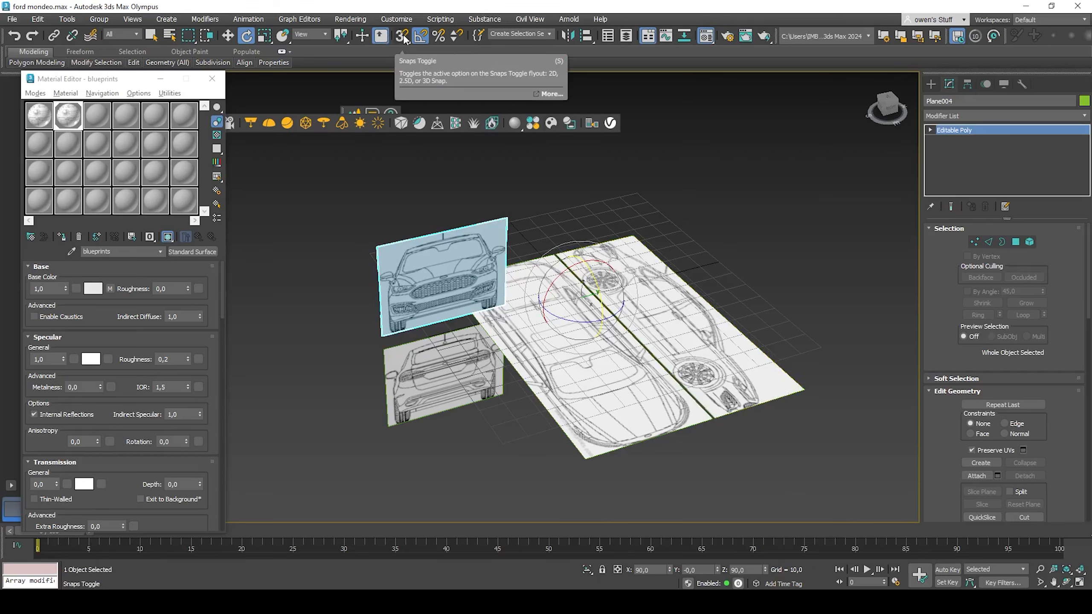
Step: Select the side-view plane and rotate it to stand upright along the top-view plane
{"action": "left_click", "coordinate": [693, 313]}
{"action": "scroll", "coordinate": [662, 304], "scroll_direction": "up", "scroll_amount": 3}
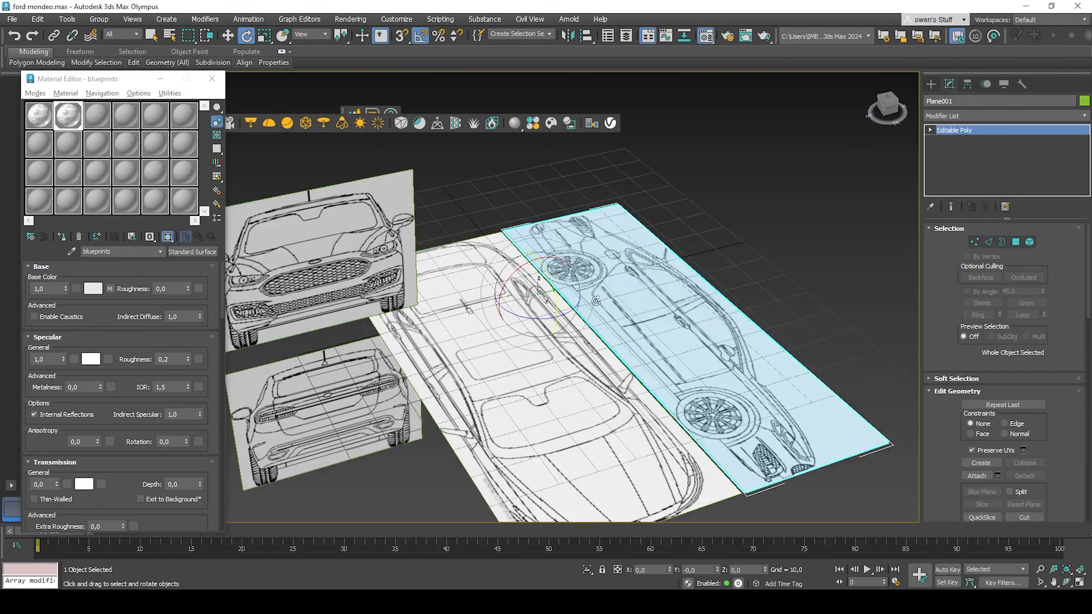
{"action": "left_click_drag", "start_coordinate": [514, 284], "coordinate": [479, 321]}
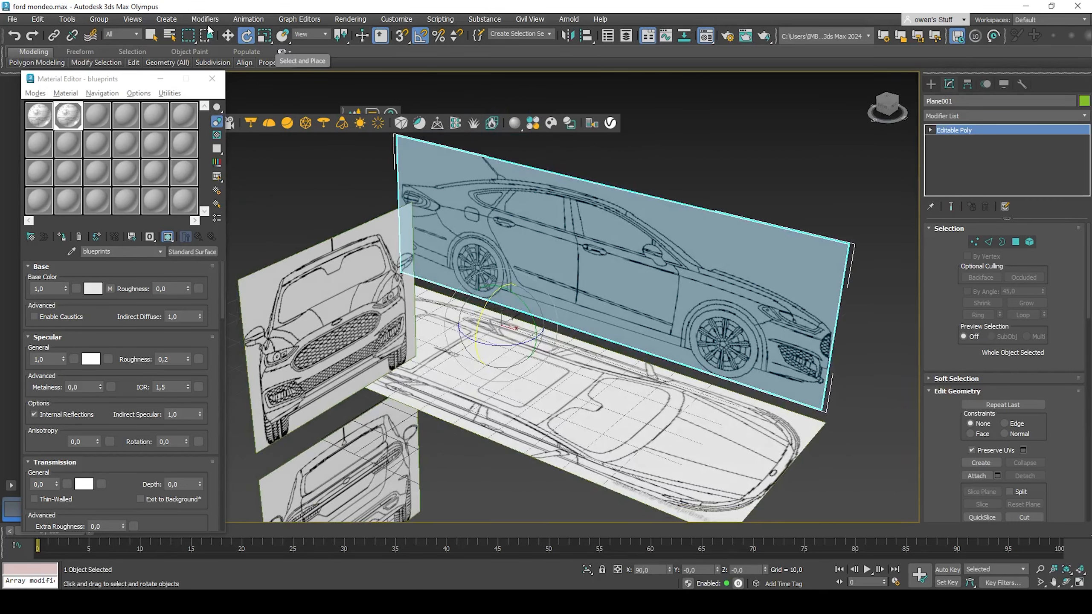
{"action": "left_click", "coordinate": [228, 35]}
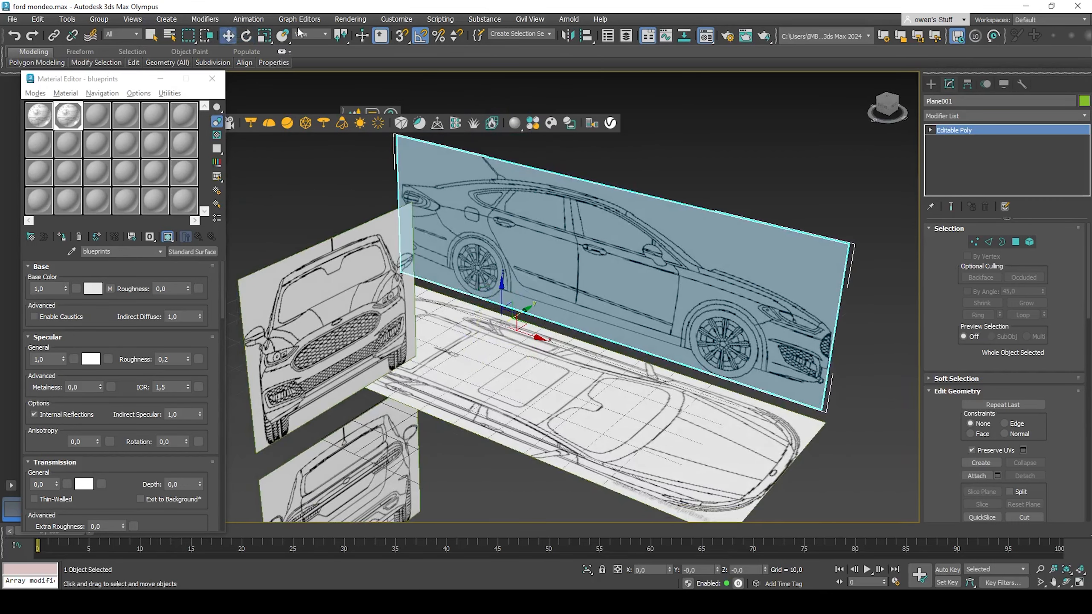
Step: Turn on vertex snapping and snap the side-view plane's bottom corner onto the top-view plane's edge
{"action": "left_click", "coordinate": [401, 36]}
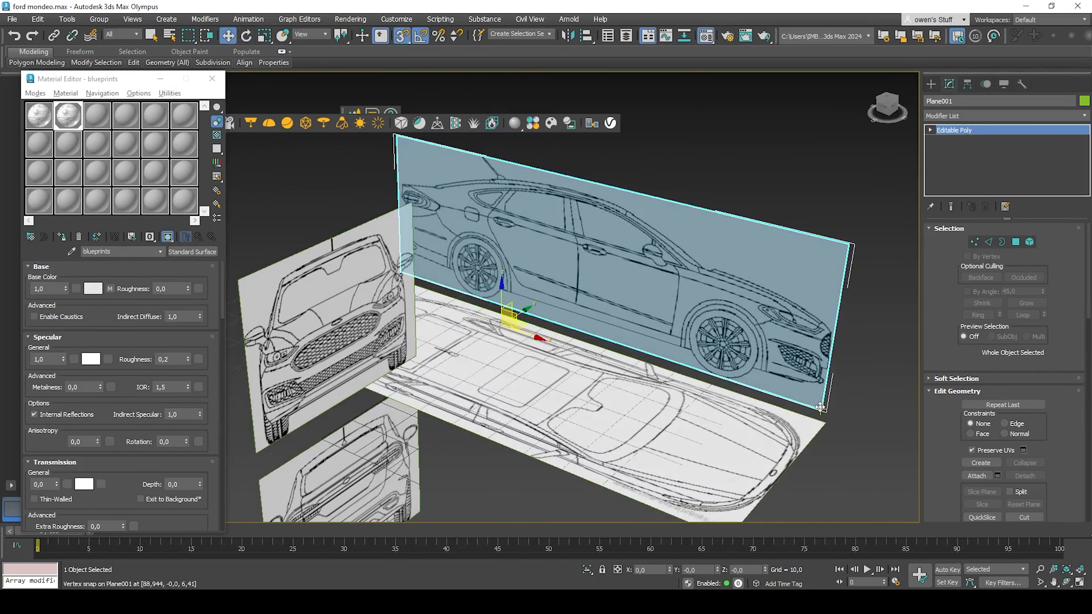
{"action": "left_click_drag", "start_coordinate": [823, 411], "coordinate": [827, 422]}
{"action": "scroll", "coordinate": [587, 346], "scroll_direction": "down", "scroll_amount": 2}
{"action": "middle_click_drag", "start_coordinate": [586, 346], "coordinate": [701, 366], "text": "alt"}
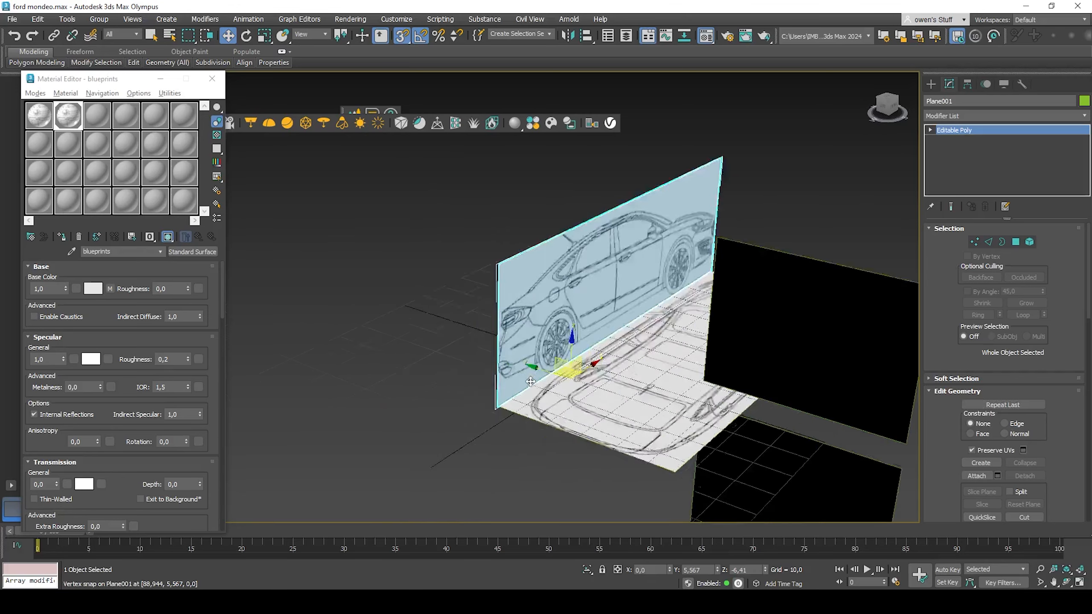
{"action": "scroll", "coordinate": [528, 409], "scroll_direction": "up", "scroll_amount": 2}
Step: Snap the front-view plane onto the front end of the side and top planes
{"action": "left_click", "coordinate": [882, 303]}
{"action": "middle_click_drag", "start_coordinate": [773, 327], "coordinate": [557, 352], "text": "alt"}
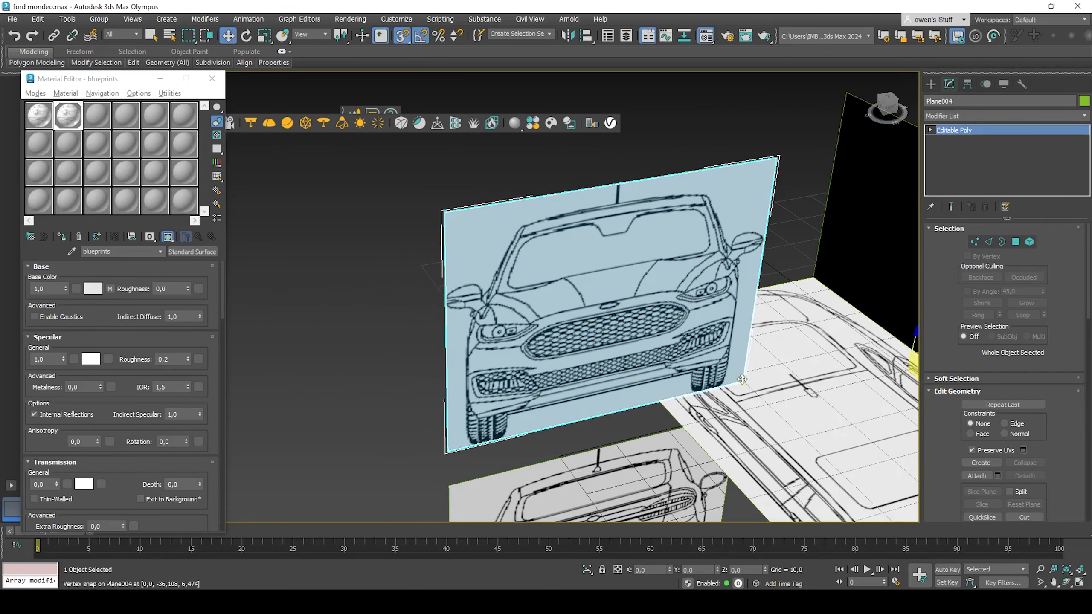
{"action": "left_click_drag", "start_coordinate": [742, 380], "coordinate": [815, 270]}
{"action": "scroll", "coordinate": [765, 315], "scroll_direction": "down", "scroll_amount": 4}
{"action": "middle_click_drag", "start_coordinate": [765, 315], "coordinate": [800, 327], "text": "alt"}
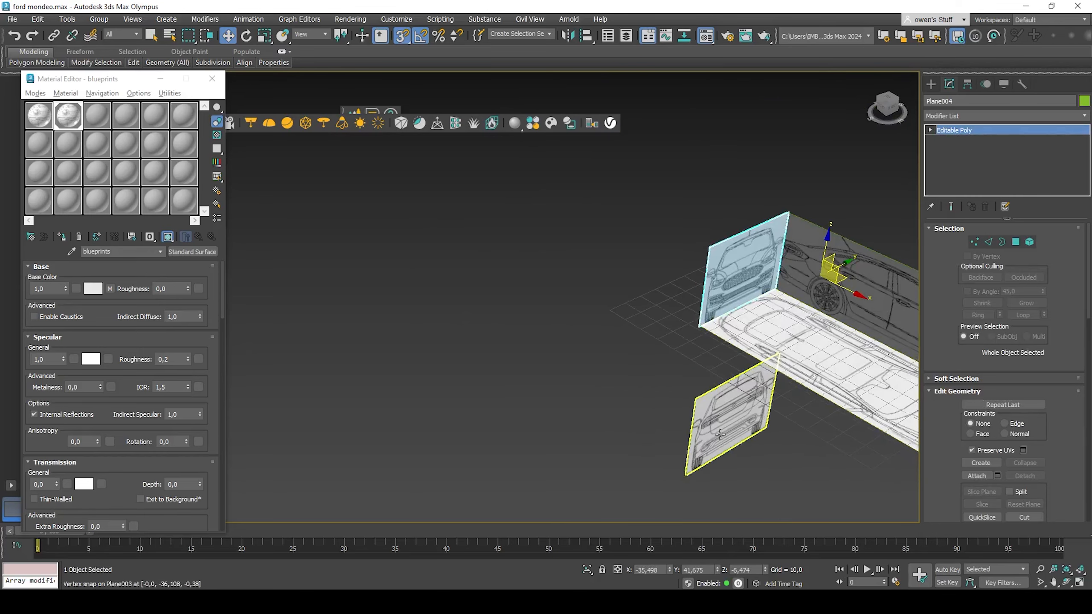
Step: Rotate the rear-view plane and snap it onto the rear end of the top and side planes
{"action": "left_click", "coordinate": [720, 434]}
{"action": "middle_click_drag", "start_coordinate": [787, 425], "coordinate": [693, 444], "text": "alt"}
{"action": "left_click", "coordinate": [247, 36]}
{"action": "middle_click_drag", "start_coordinate": [718, 365], "coordinate": [737, 374], "text": "alt"}
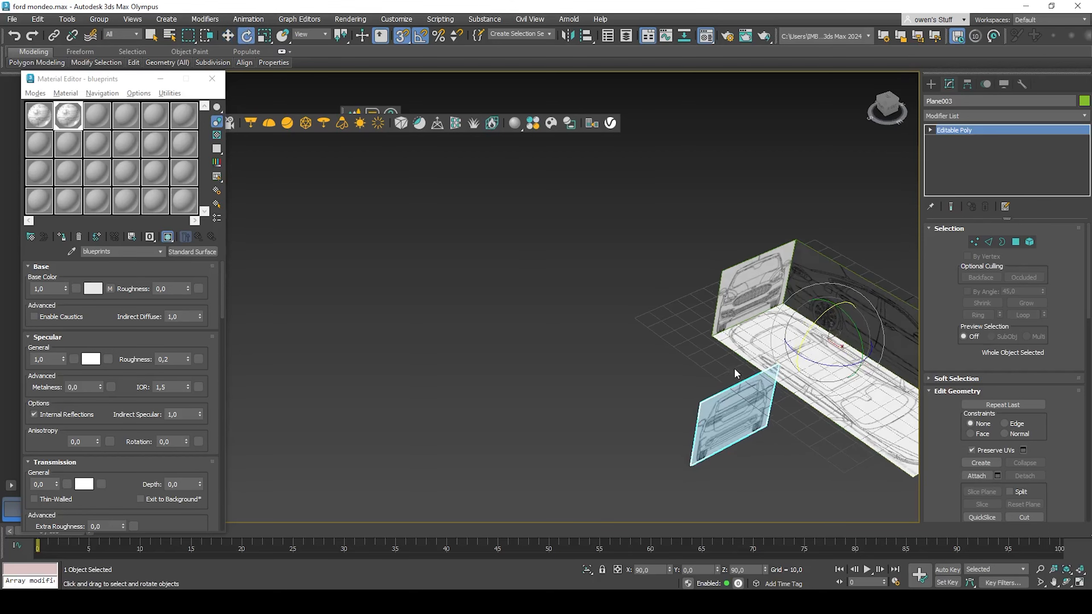
{"action": "left_click_drag", "start_coordinate": [809, 364], "coordinate": [723, 289]}
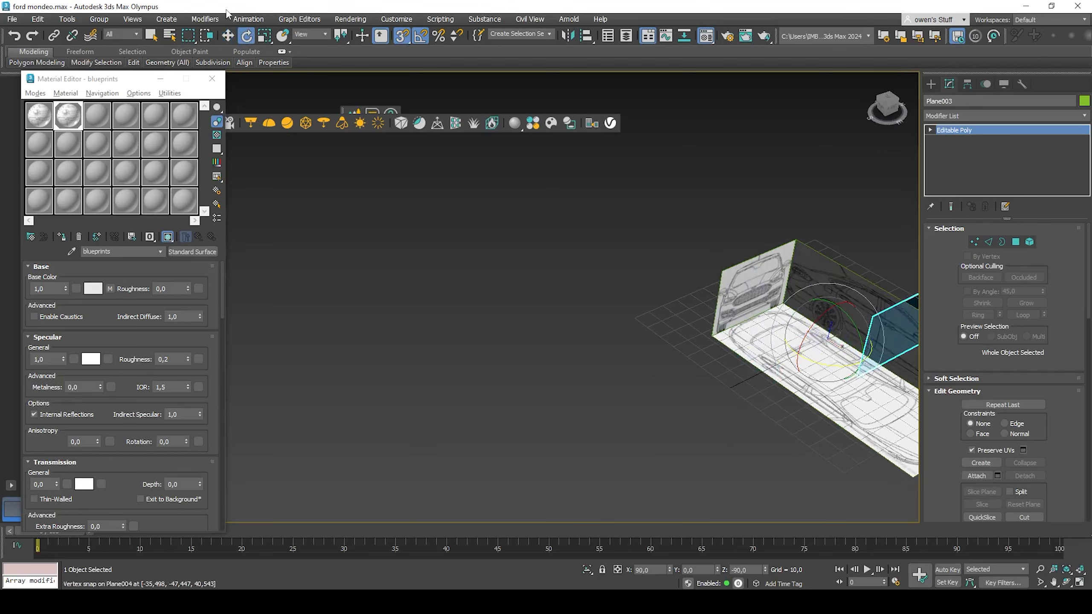
{"action": "middle_click_drag", "start_coordinate": [314, 93], "coordinate": [121, 193]}
{"action": "left_click", "coordinate": [225, 38]}
{"action": "middle_click_drag", "start_coordinate": [379, 361], "coordinate": [542, 235], "text": "alt"}
{"action": "left_click_drag", "start_coordinate": [510, 200], "coordinate": [735, 162]}
{"action": "middle_click_drag", "start_coordinate": [735, 193], "coordinate": [645, 172], "text": "alt"}
{"action": "scroll", "coordinate": [645, 193], "scroll_direction": "up", "scroll_amount": 4}
{"action": "middle_click_drag", "start_coordinate": [753, 241], "coordinate": [676, 382]}
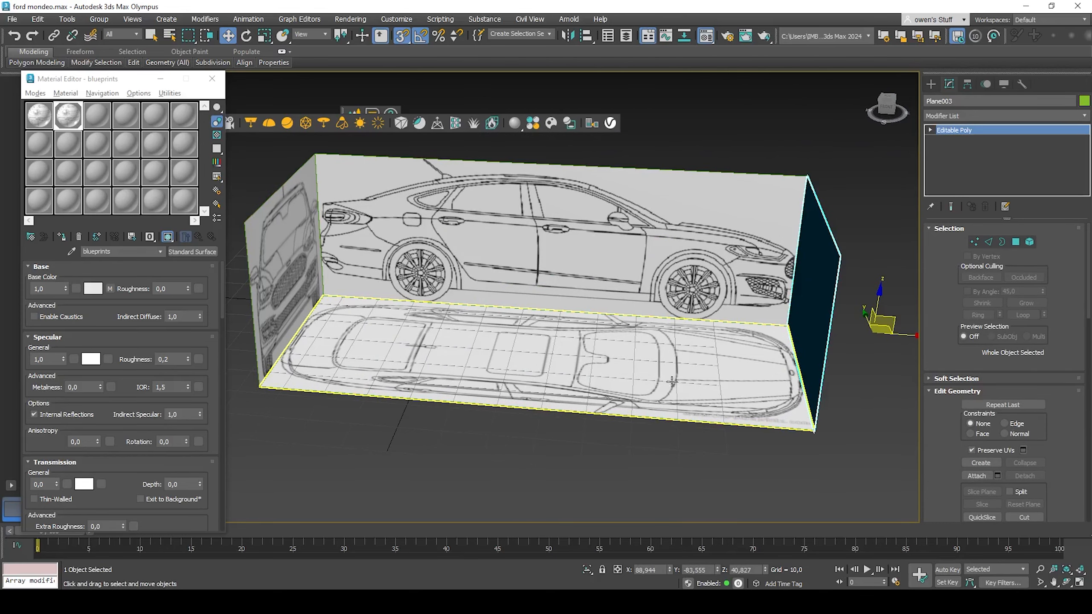
Step: Select all four reference planes and close the Material Editor
{"action": "scroll", "coordinate": [594, 309], "scroll_direction": "up", "scroll_amount": 8}
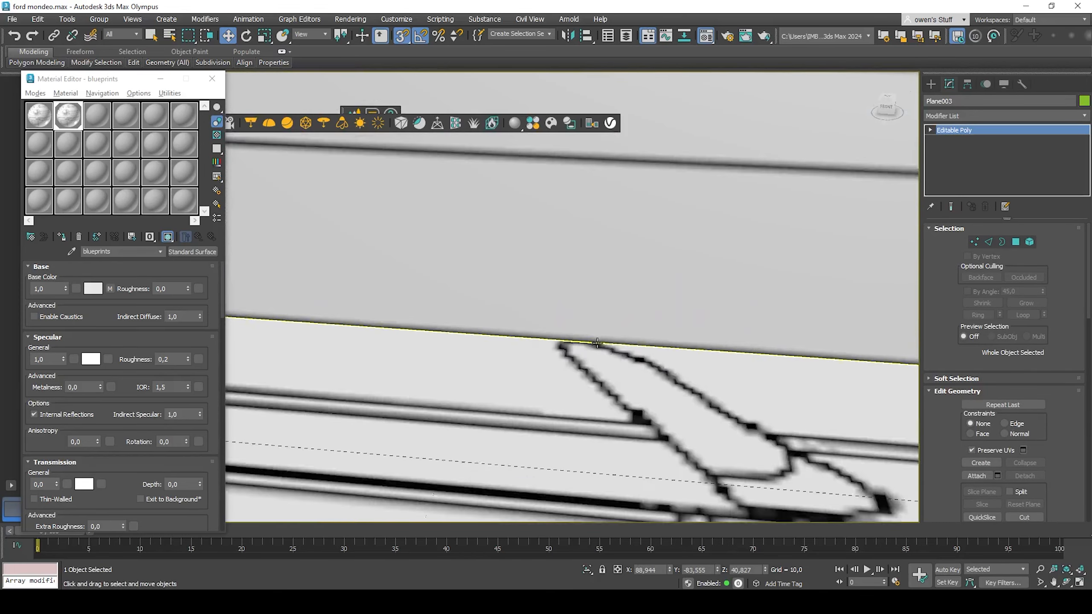
{"action": "scroll", "coordinate": [598, 343], "scroll_direction": "down", "scroll_amount": 12}
{"action": "middle_click_drag", "start_coordinate": [598, 343], "coordinate": [331, 231], "text": "alt"}
{"action": "left_click_drag", "start_coordinate": [331, 231], "coordinate": [583, 413]}
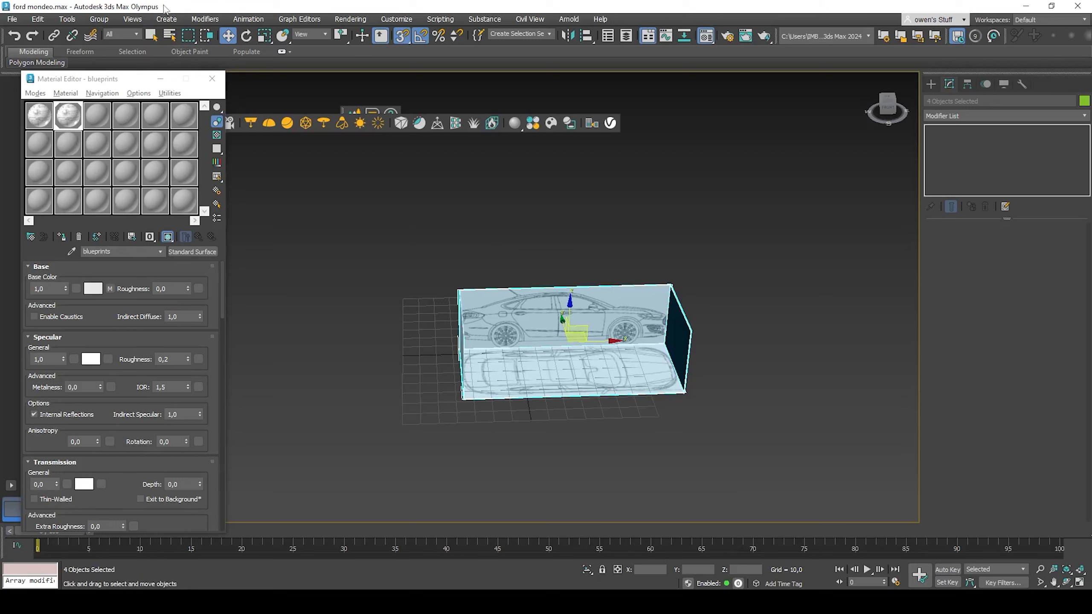
{"action": "left_click", "coordinate": [99, 19]}
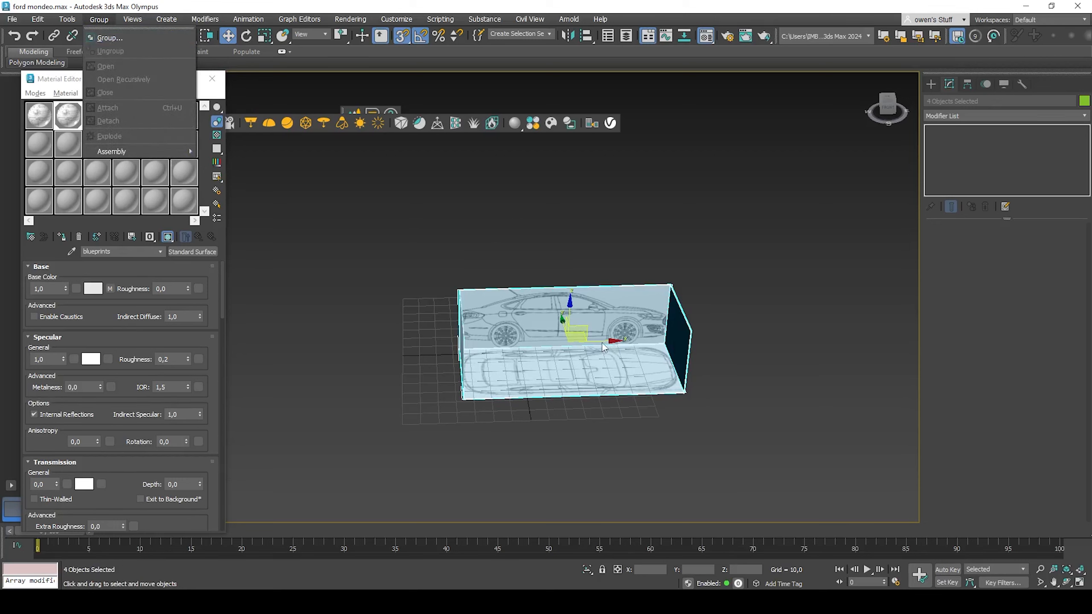
{"action": "left_click", "coordinate": [649, 282]}
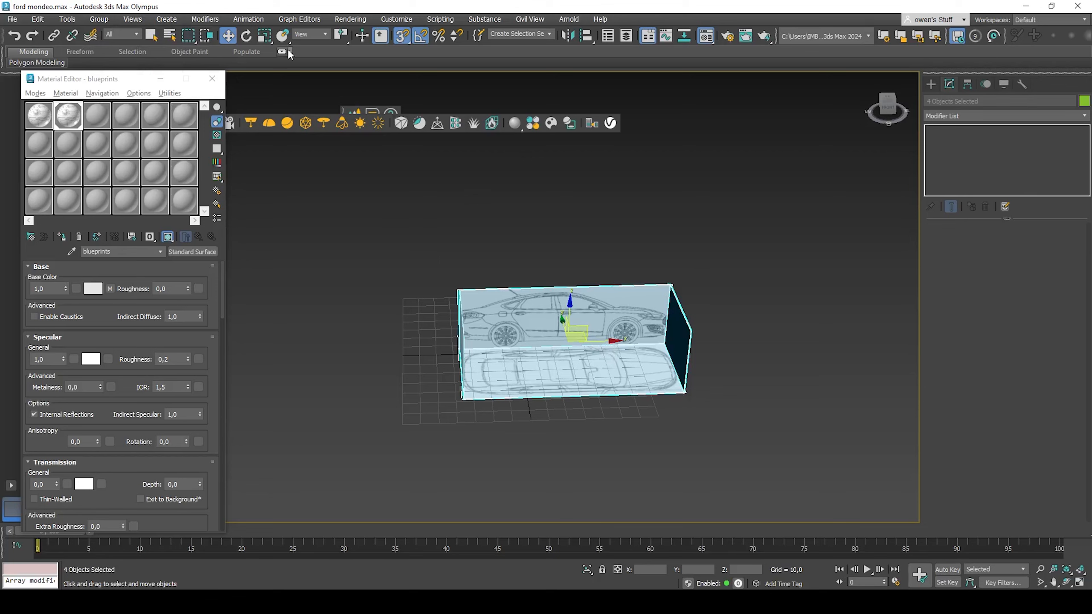
{"action": "left_click", "coordinate": [212, 79]}
Step: Freeze the four selected planes through Object Properties
{"action": "right_click", "coordinate": [537, 336]}
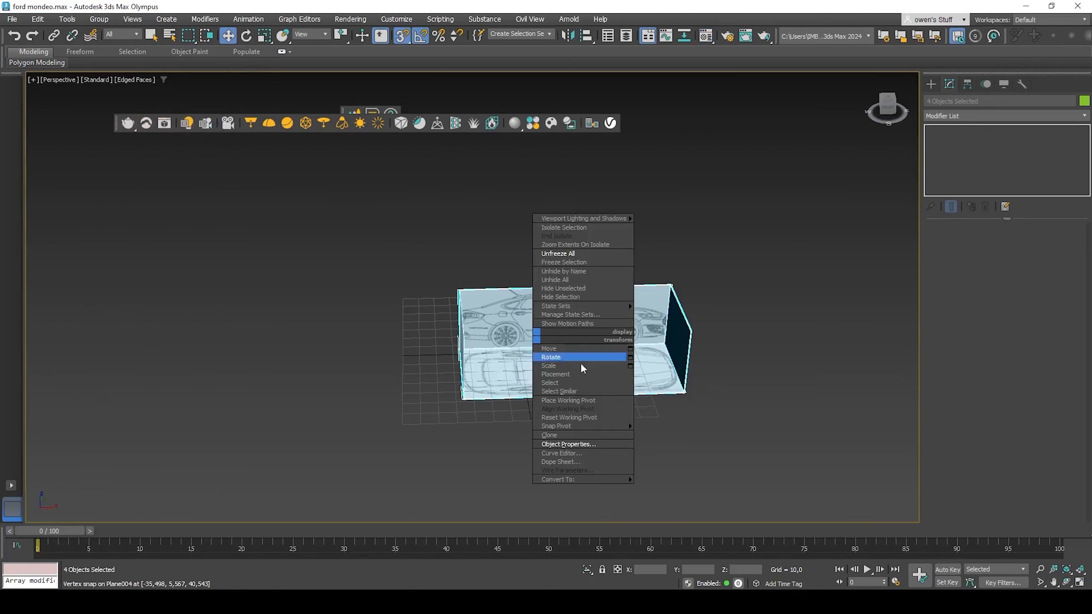
{"action": "left_click", "coordinate": [577, 445]}
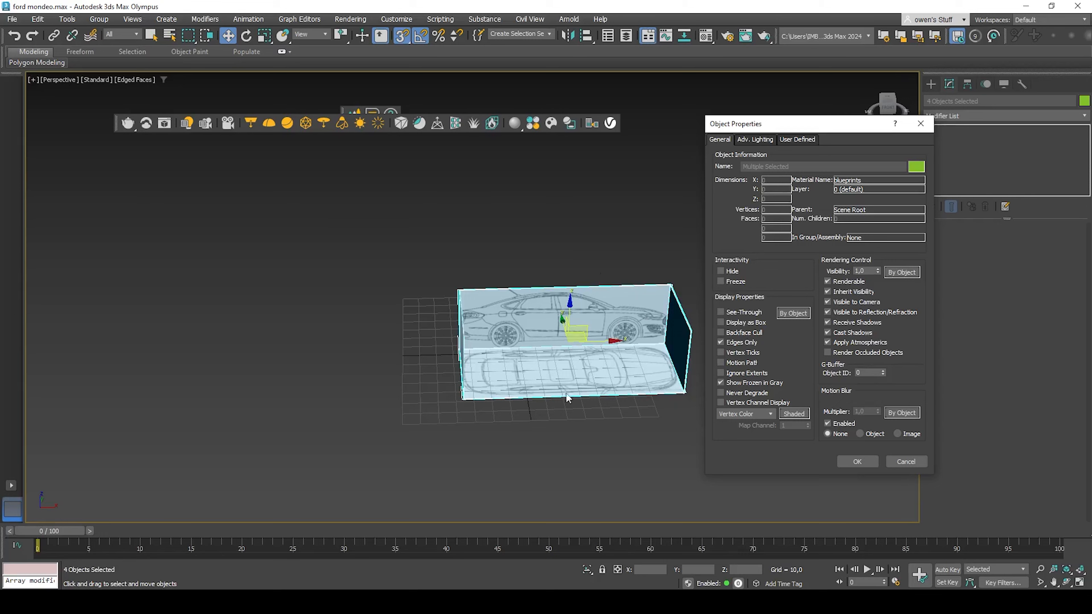
{"action": "left_click", "coordinate": [724, 283]}
{"action": "left_click", "coordinate": [842, 463]}
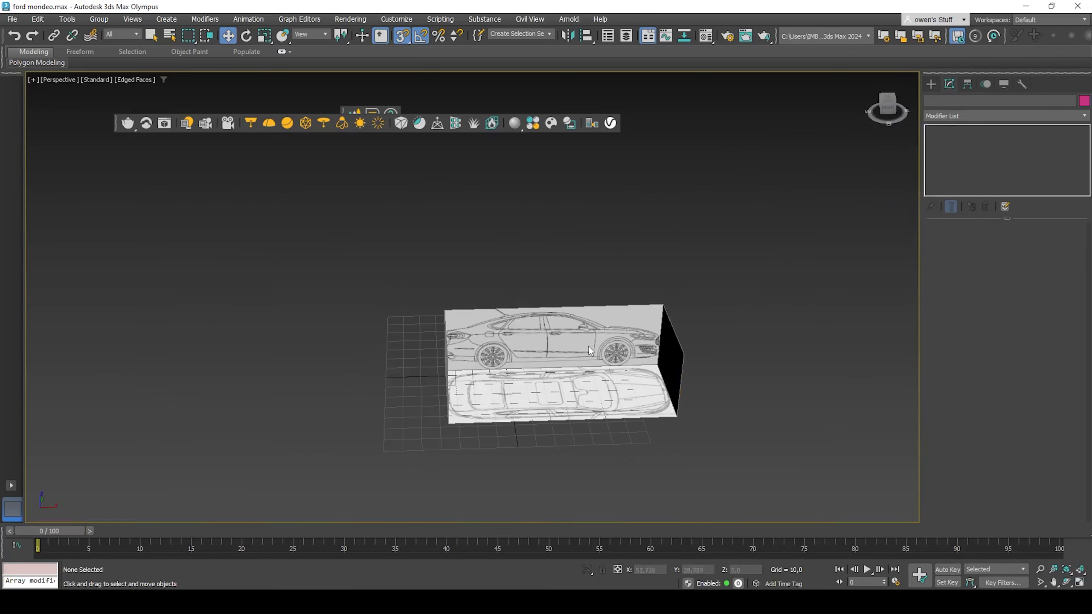
{"action": "middle_click_drag", "start_coordinate": [589, 346], "coordinate": [466, 284], "text": "alt"}
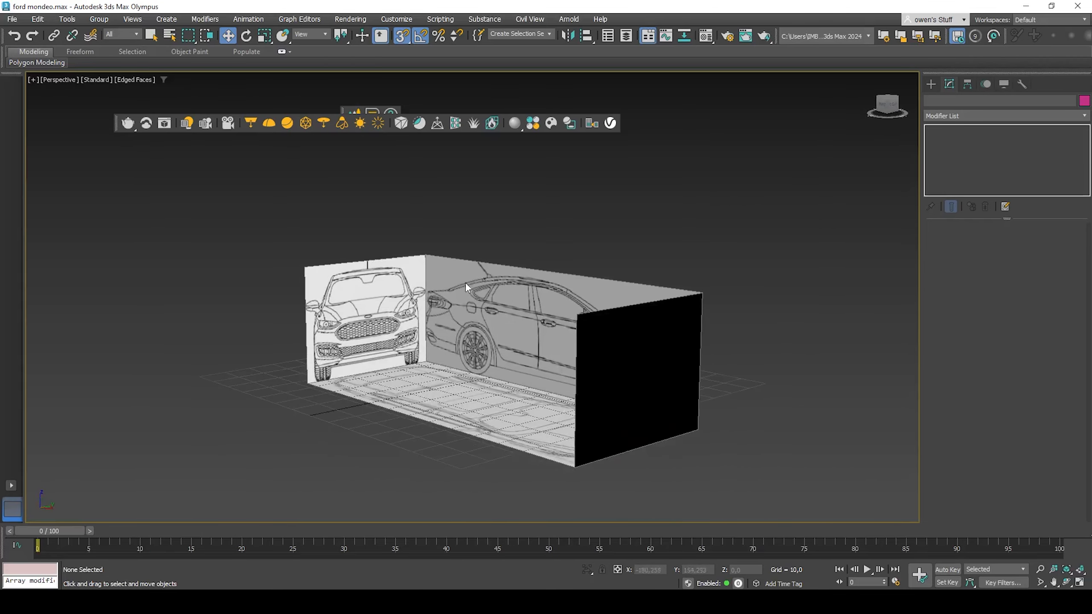
Step: Unfreeze all reference planes and hide the rear-view plane
{"action": "right_click", "coordinate": [488, 301]}
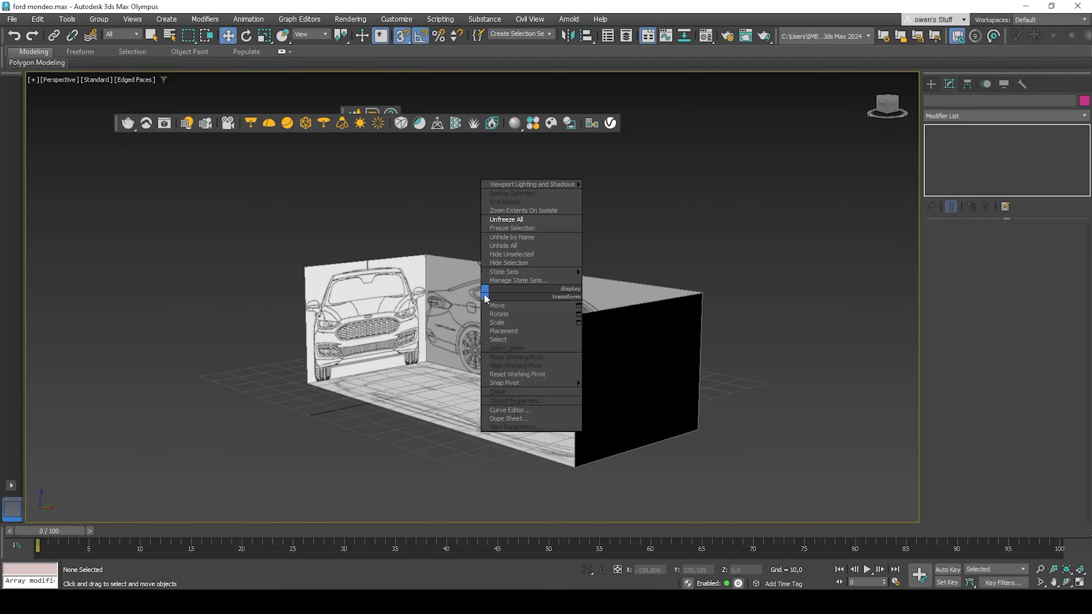
{"action": "left_click", "coordinate": [499, 224]}
{"action": "left_click", "coordinate": [675, 419]}
{"action": "left_click", "coordinate": [622, 393]}
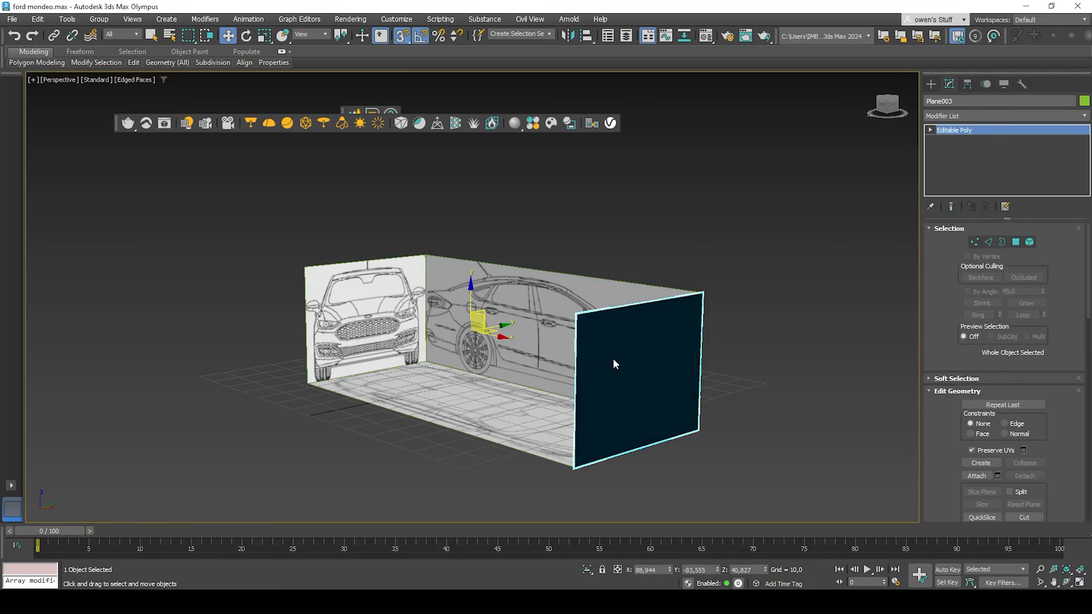
{"action": "right_click", "coordinate": [613, 359]}
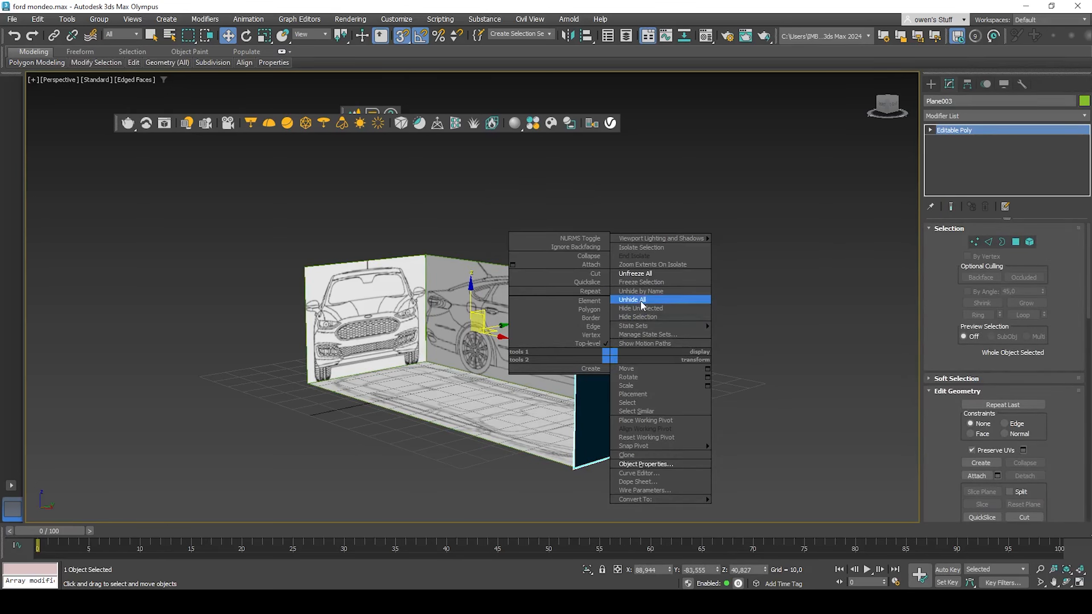
{"action": "left_click", "coordinate": [638, 316]}
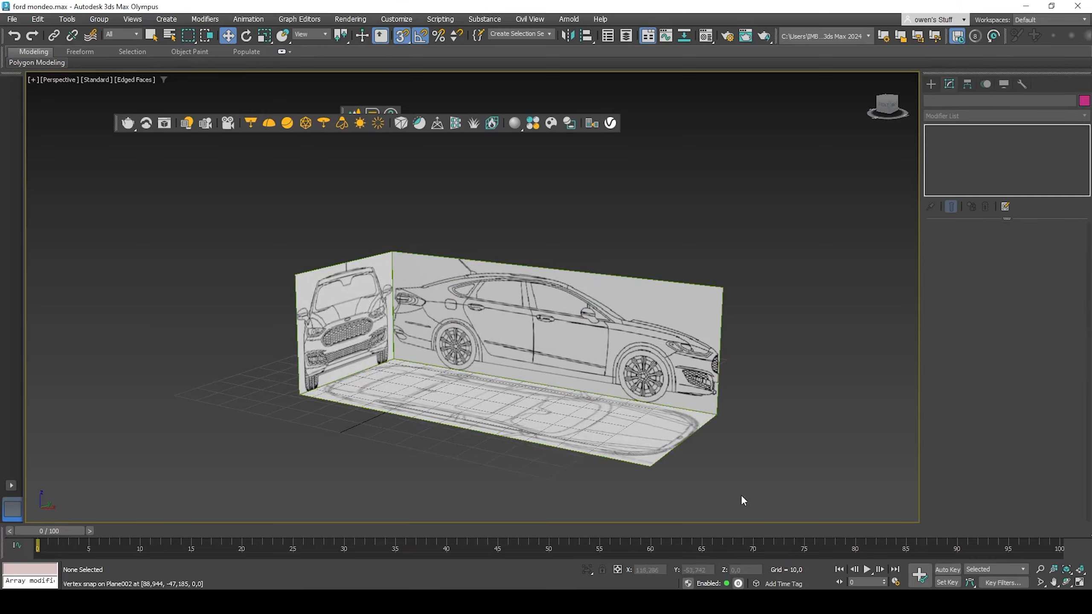
Step: Select the front, side and top planes and freeze them
{"action": "middle_click_drag", "start_coordinate": [653, 383], "coordinate": [614, 387], "text": "alt"}
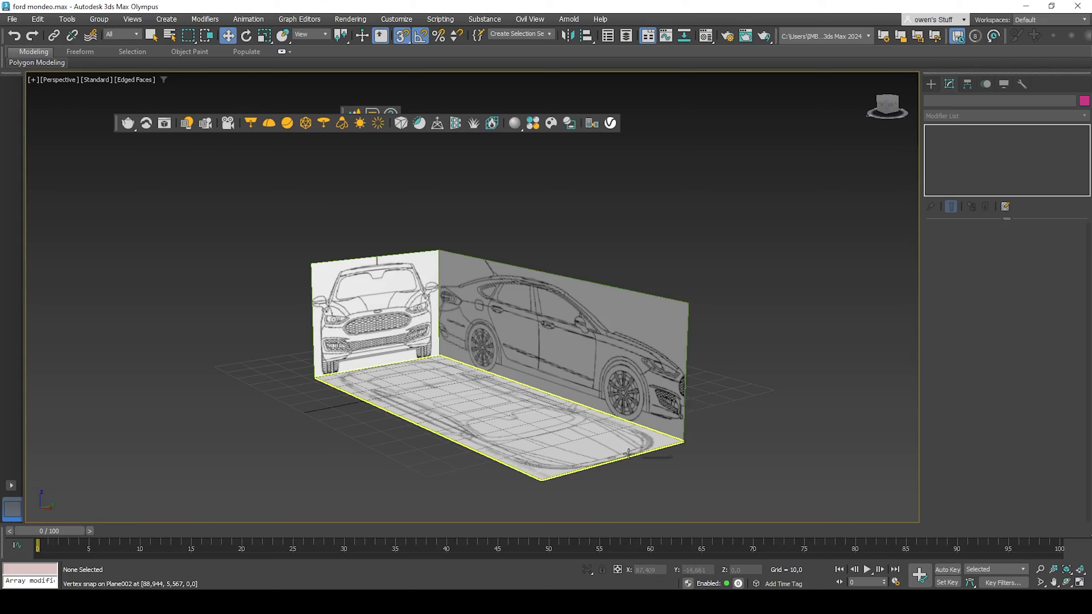
{"action": "middle_click_drag", "start_coordinate": [629, 454], "coordinate": [601, 439], "text": "alt"}
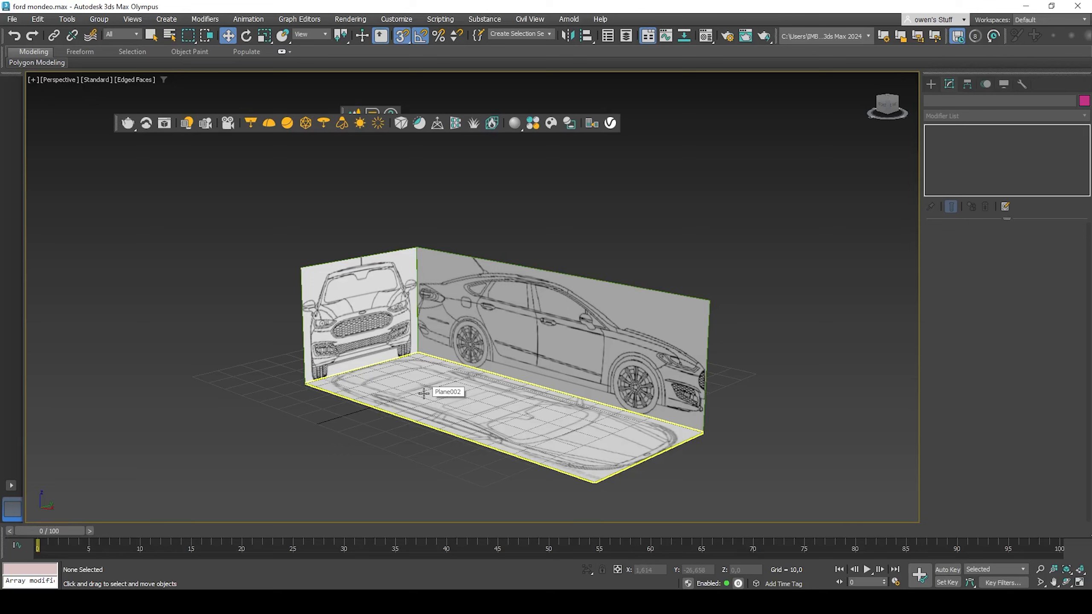
{"action": "left_click_drag", "start_coordinate": [218, 248], "coordinate": [512, 353]}
{"action": "right_click", "coordinate": [515, 358]}
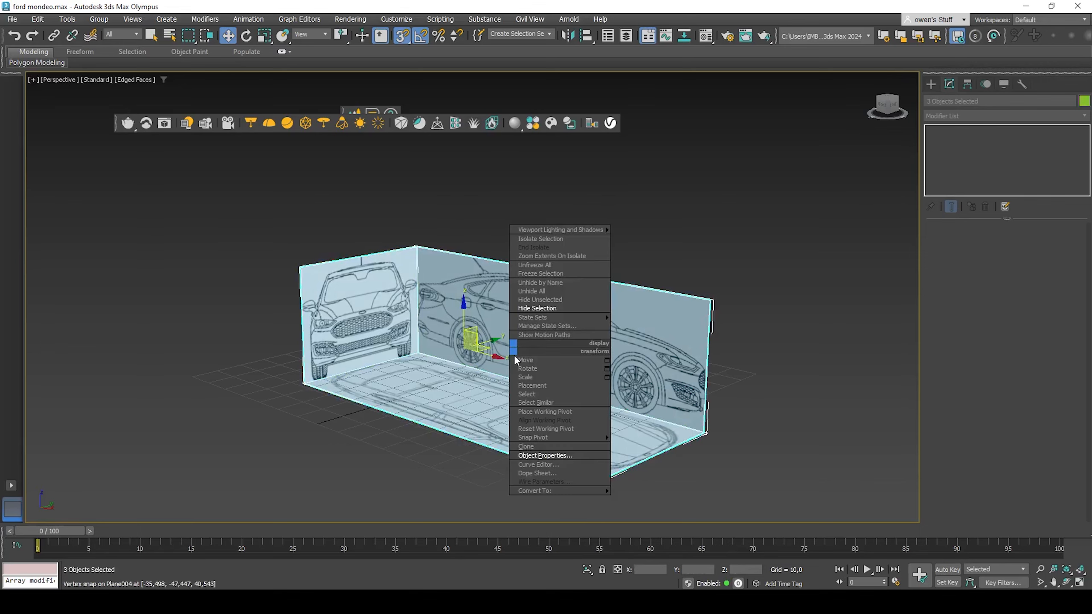
{"action": "left_click", "coordinate": [541, 273]}
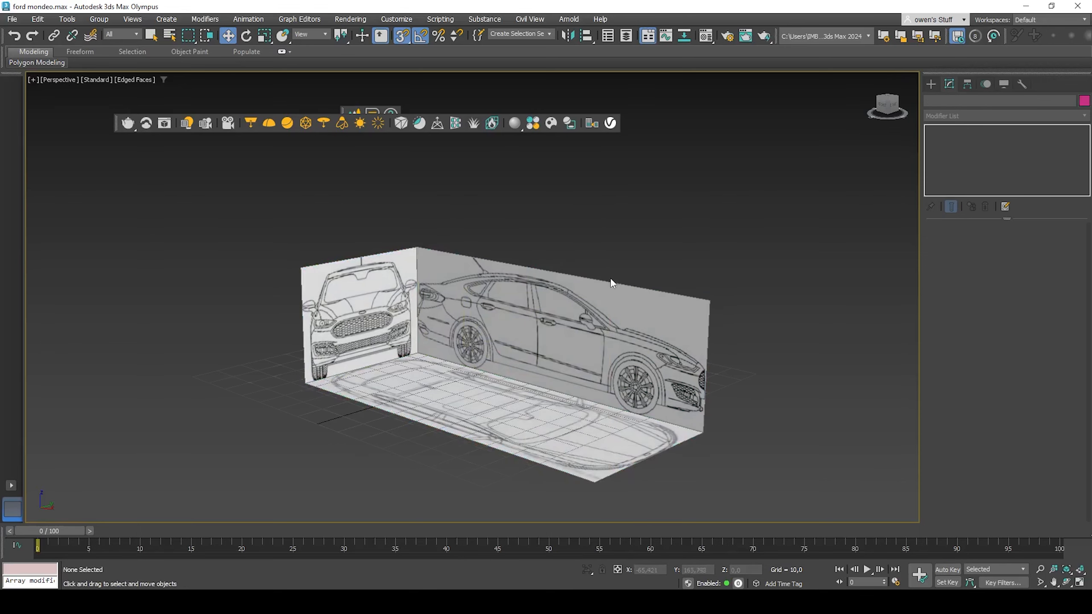
Step: Set the perspective viewport to Default Shading with Edged Faces
{"action": "scroll", "coordinate": [611, 279], "scroll_direction": "down", "scroll_amount": 2}
{"action": "middle_click_drag", "start_coordinate": [610, 280], "coordinate": [556, 272], "text": "alt"}
{"action": "scroll", "coordinate": [556, 272], "scroll_direction": "up", "scroll_amount": 3}
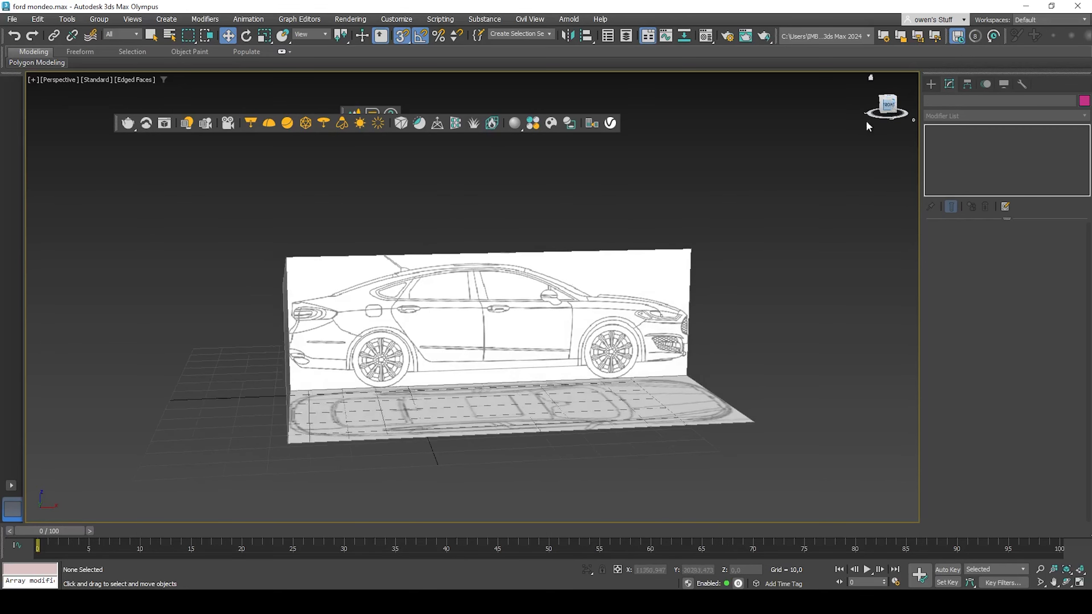
{"action": "middle_click_drag", "start_coordinate": [537, 364], "coordinate": [506, 328], "text": "alt"}
{"action": "key", "text": "f"}
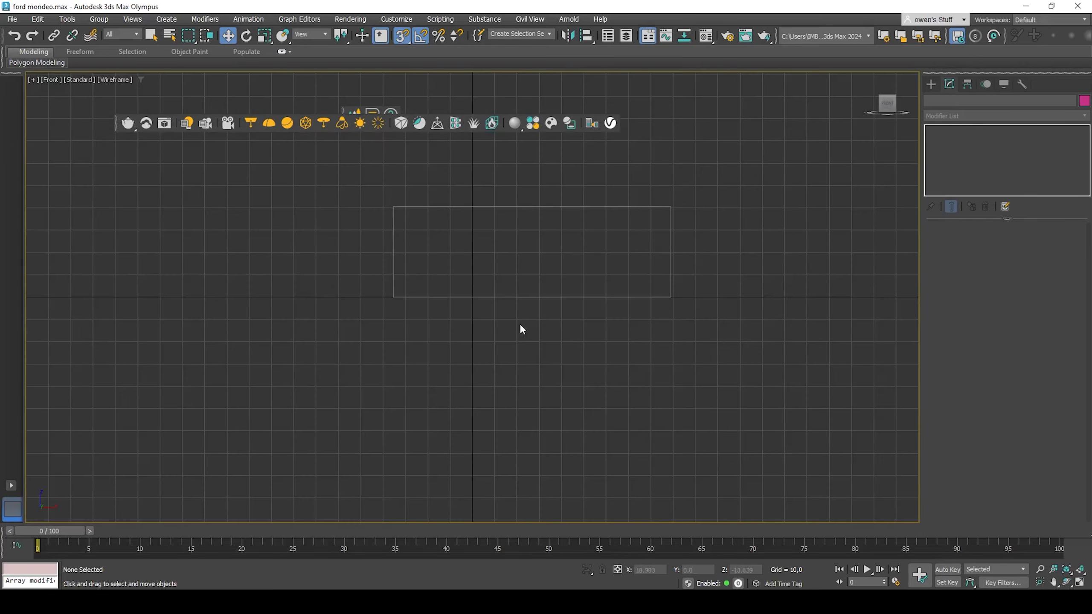
{"action": "scroll", "coordinate": [534, 263], "scroll_direction": "up", "scroll_amount": 2}
{"action": "scroll", "coordinate": [553, 273], "scroll_direction": "down", "scroll_amount": 2}
{"action": "middle_click_drag", "start_coordinate": [554, 274], "coordinate": [526, 298], "text": "alt"}
{"action": "left_click", "coordinate": [136, 80]}
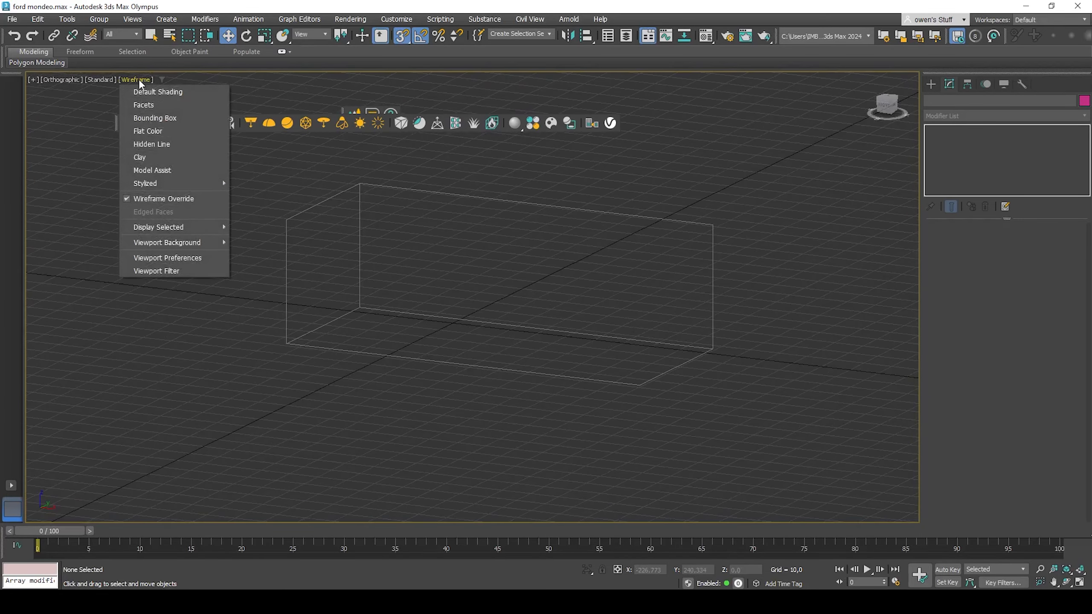
{"action": "left_click", "coordinate": [141, 92]}
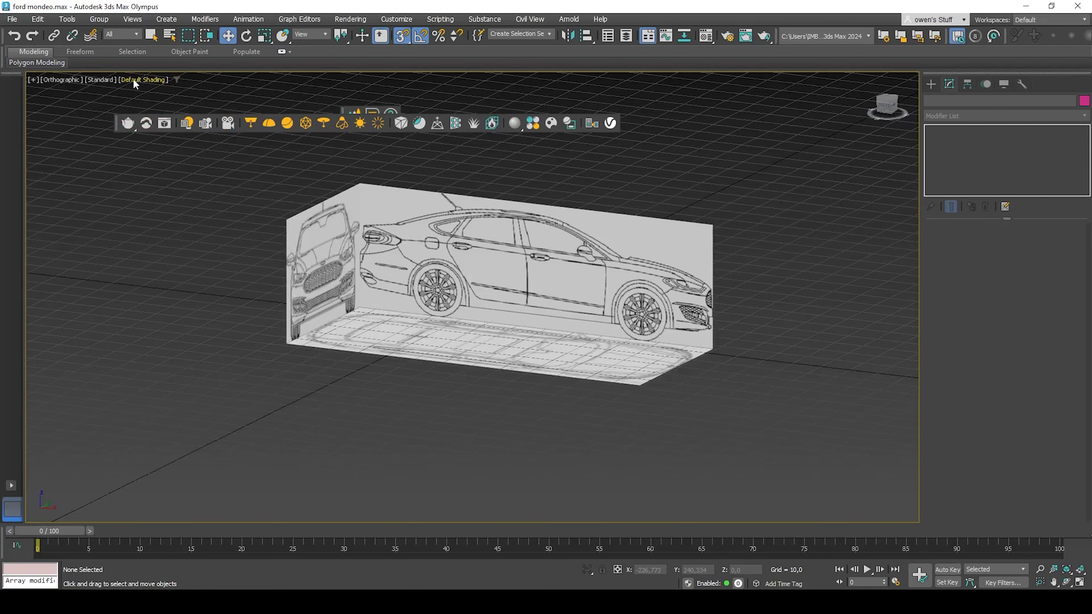
{"action": "left_click", "coordinate": [133, 79]}
{"action": "left_click", "coordinate": [182, 214]}
Step: Unfreeze all reference planes
{"action": "middle_click_drag", "start_coordinate": [526, 266], "coordinate": [555, 263], "text": "alt"}
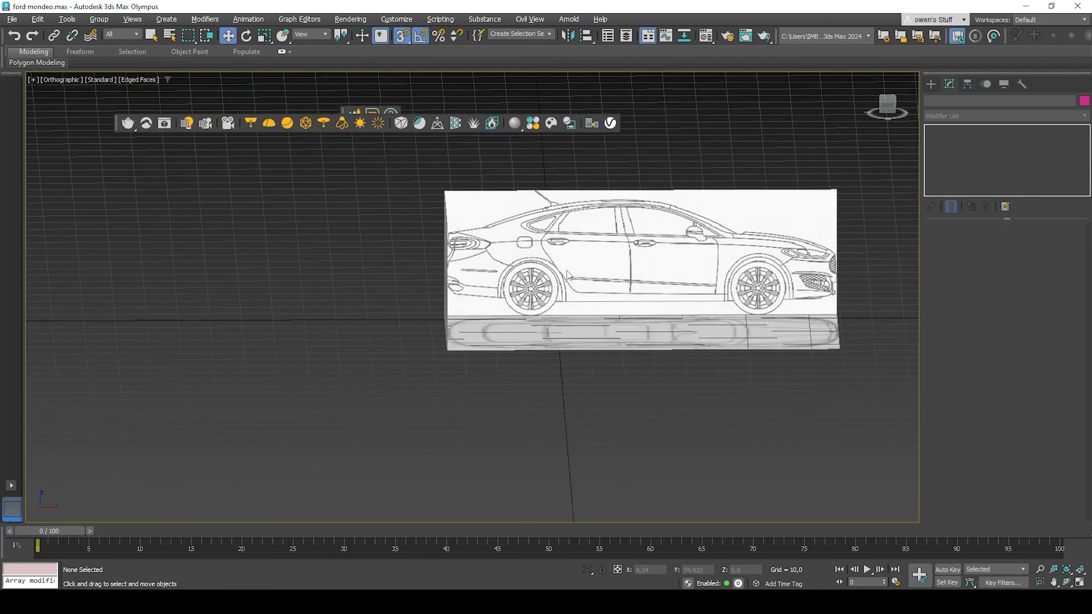
{"action": "left_click", "coordinate": [930, 86]}
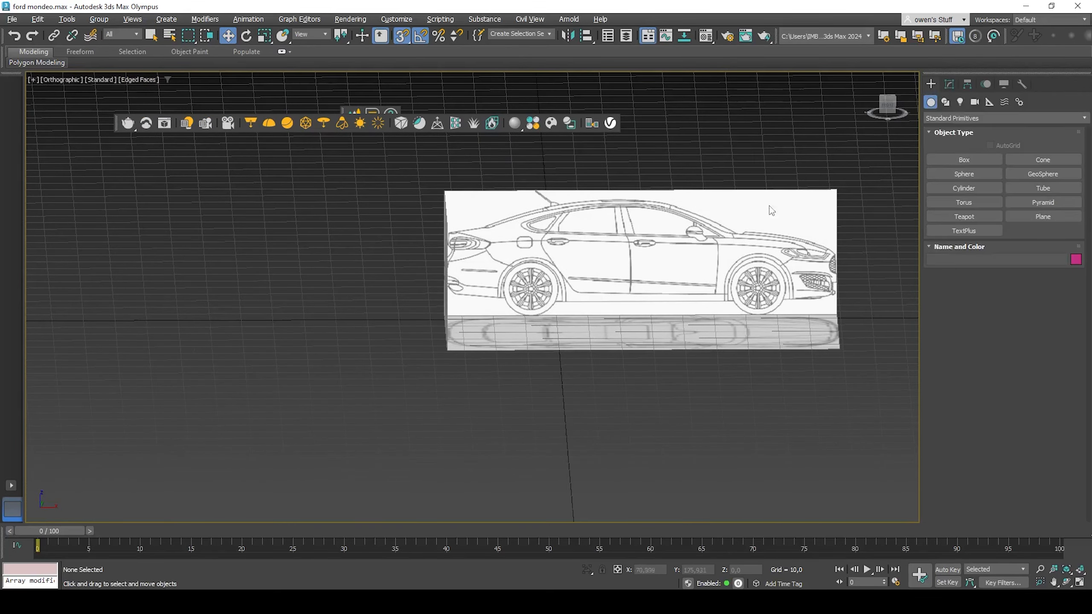
{"action": "middle_click_drag", "start_coordinate": [772, 211], "coordinate": [639, 222]}
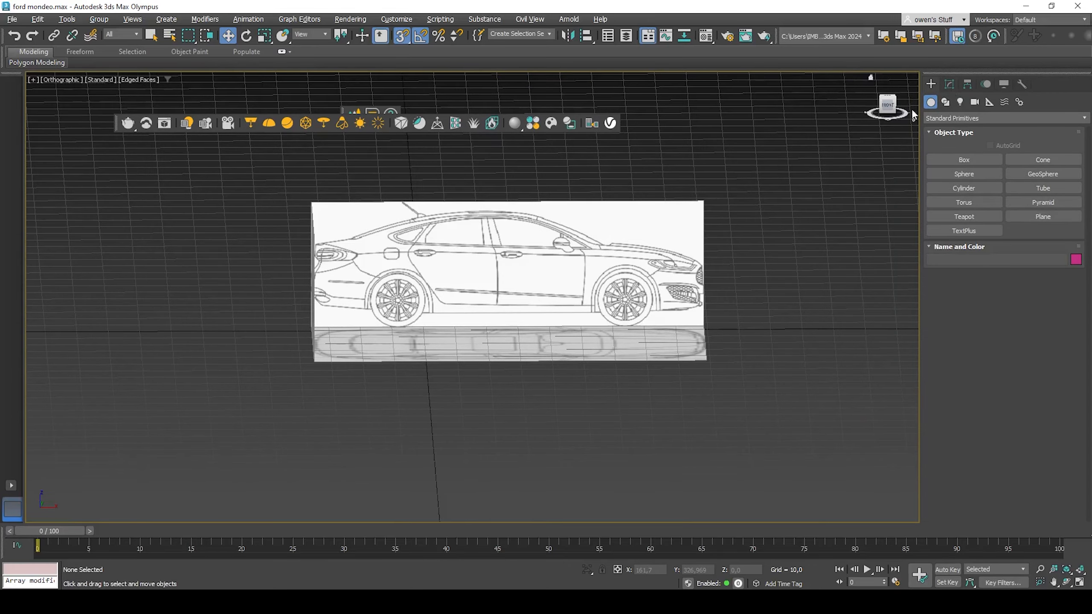
{"action": "middle_click_drag", "start_coordinate": [618, 254], "coordinate": [541, 227], "text": "alt"}
{"action": "middle_click_drag", "start_coordinate": [641, 285], "coordinate": [704, 276], "text": "alt"}
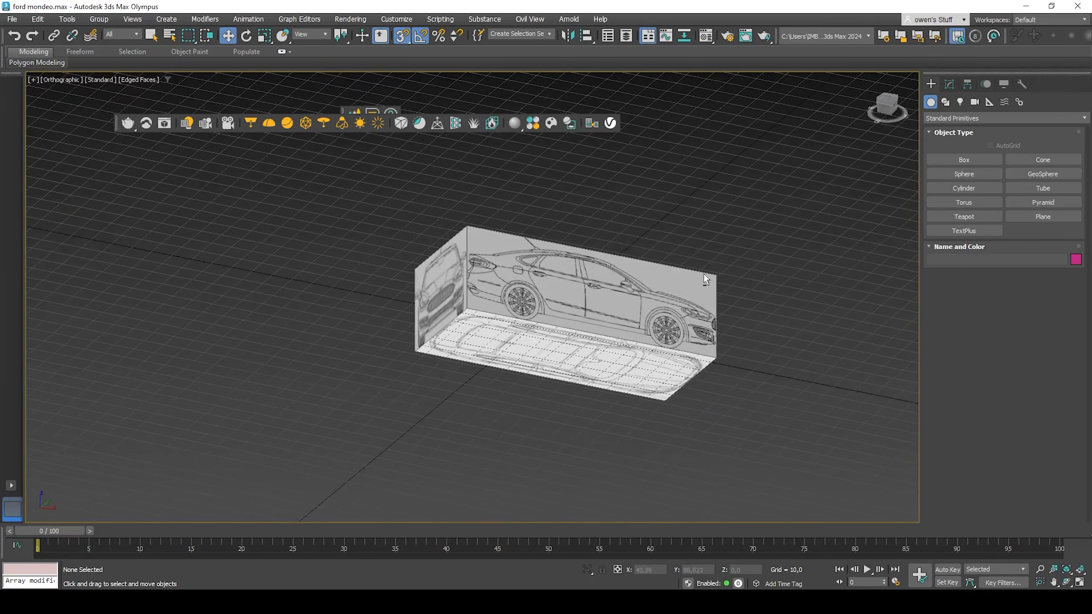
{"action": "right_click", "coordinate": [613, 222]}
{"action": "left_click", "coordinate": [633, 148]}
{"action": "left_click", "coordinate": [430, 297]}
Step: Unhide the rear-view plane
{"action": "right_click", "coordinate": [443, 292]}
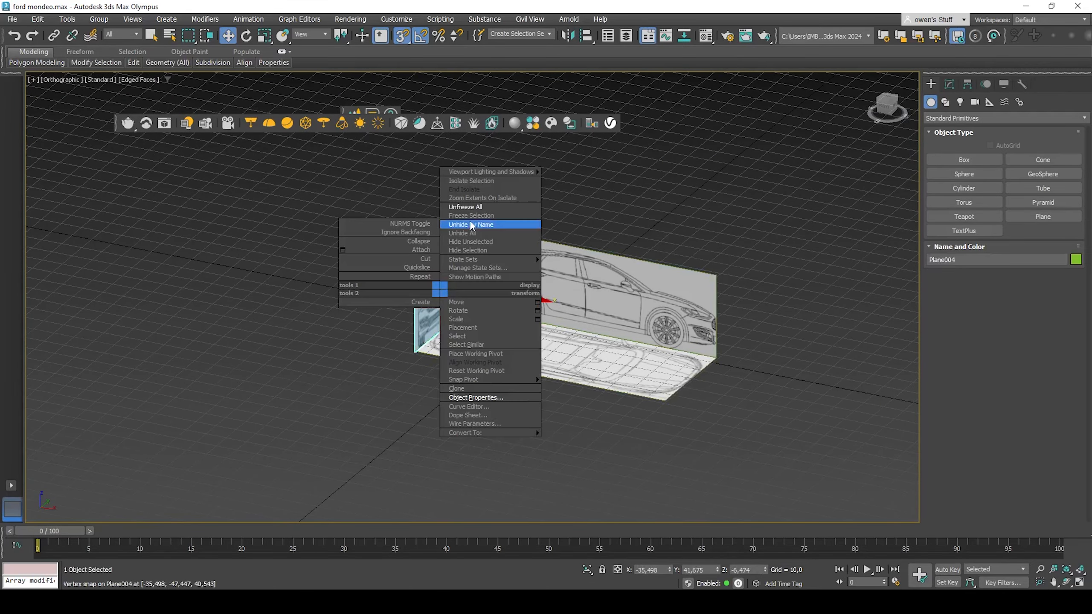
{"action": "right_click", "coordinate": [755, 321]}
{"action": "left_click", "coordinate": [782, 258]}
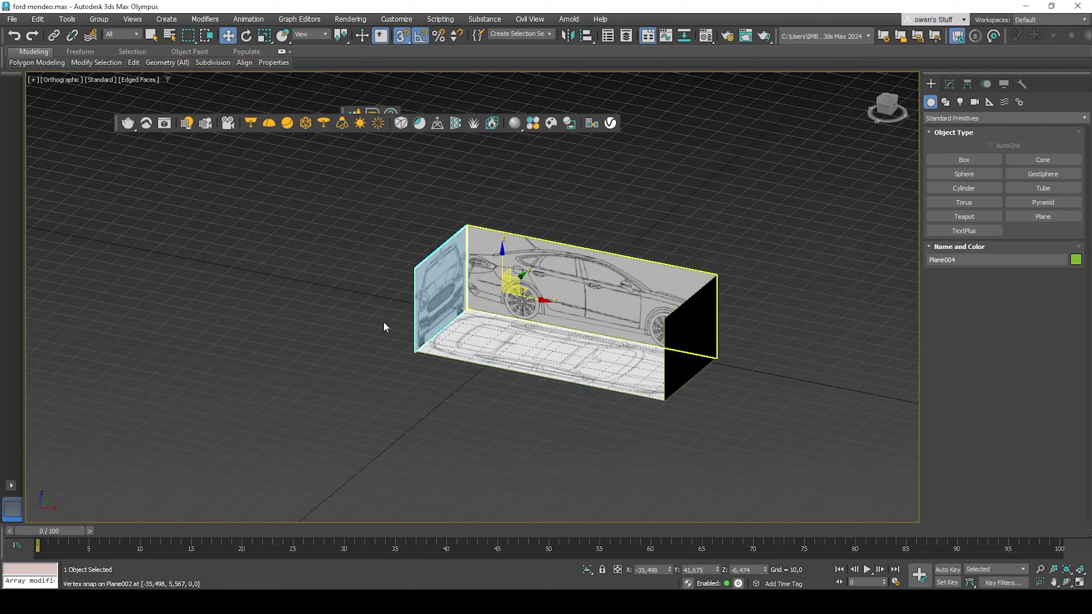
{"action": "right_click", "coordinate": [433, 292]}
{"action": "left_click", "coordinate": [458, 249]}
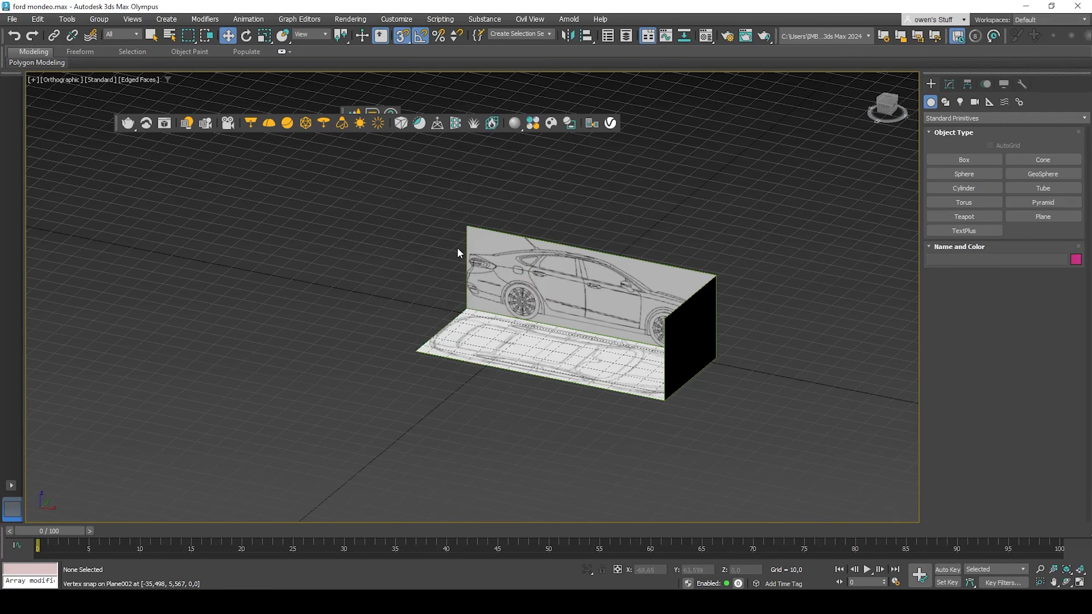
{"action": "middle_click_drag", "start_coordinate": [458, 248], "coordinate": [473, 198], "text": "alt"}
{"action": "left_click_drag", "start_coordinate": [471, 195], "coordinate": [848, 452]}
{"action": "right_click", "coordinate": [701, 317]}
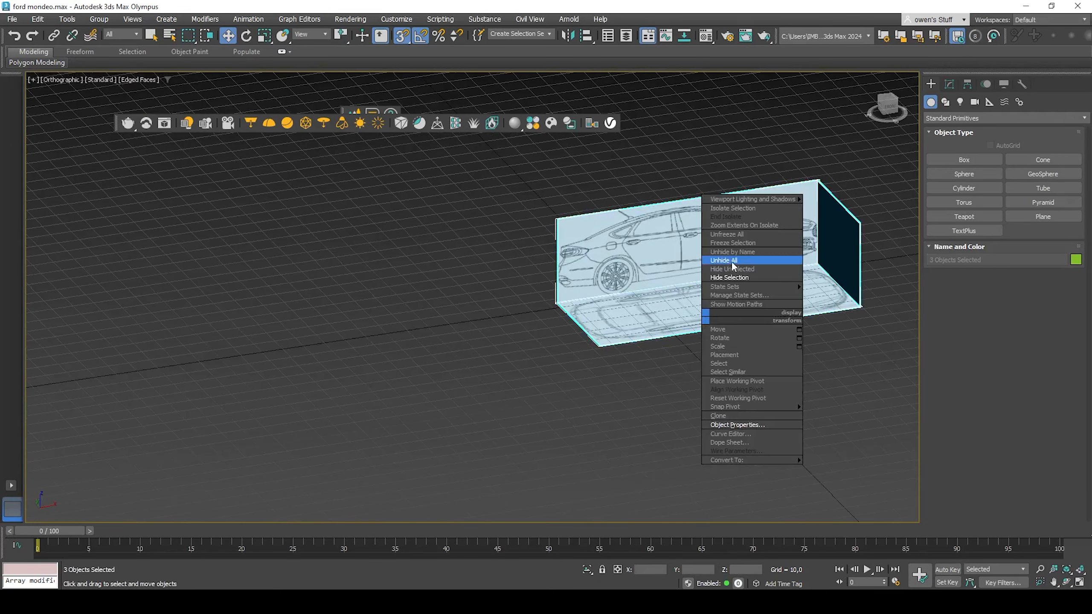
{"action": "left_click", "coordinate": [735, 243]}
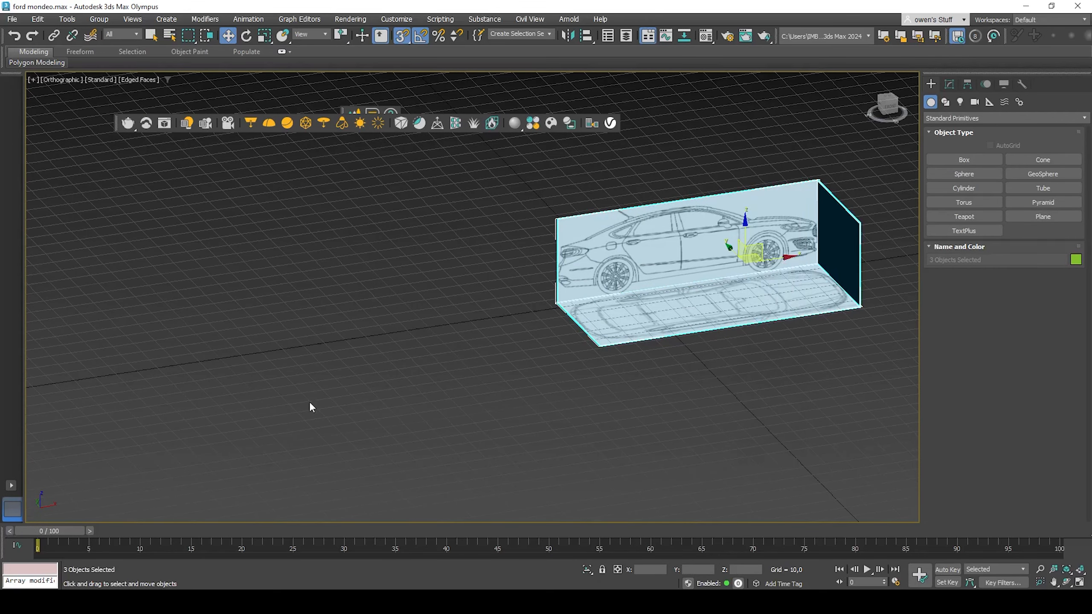
{"action": "right_click", "coordinate": [617, 278]}
{"action": "left_click", "coordinate": [479, 324]}
{"action": "key", "text": "ctrl+z"}
{"action": "key", "text": "ctrl+z"}
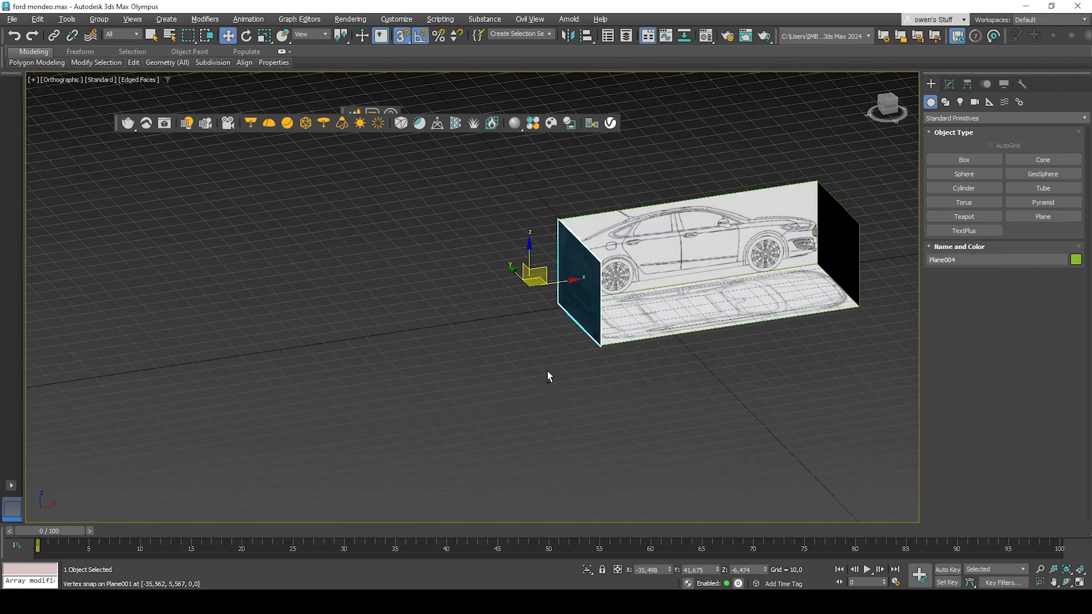
Step: Select all four reference planes and freeze them through Object Properties
{"action": "middle_click_drag", "start_coordinate": [547, 371], "coordinate": [413, 388], "text": "alt"}
{"action": "middle_click_drag", "start_coordinate": [413, 387], "coordinate": [478, 411], "text": "alt"}
{"action": "left_click_drag", "start_coordinate": [200, 234], "coordinate": [885, 563]}
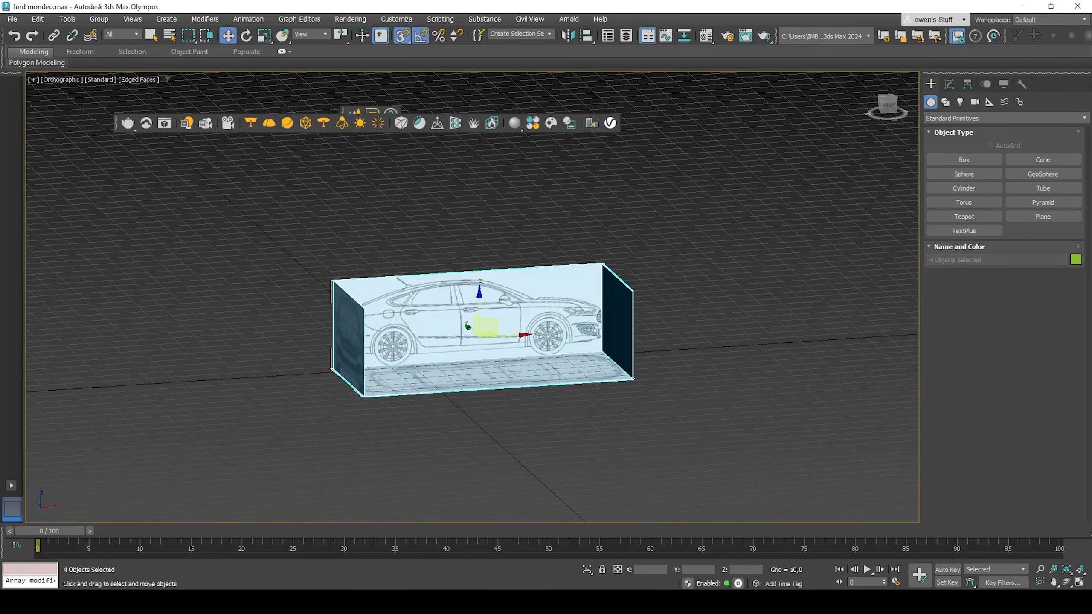
{"action": "right_click", "coordinate": [413, 326]}
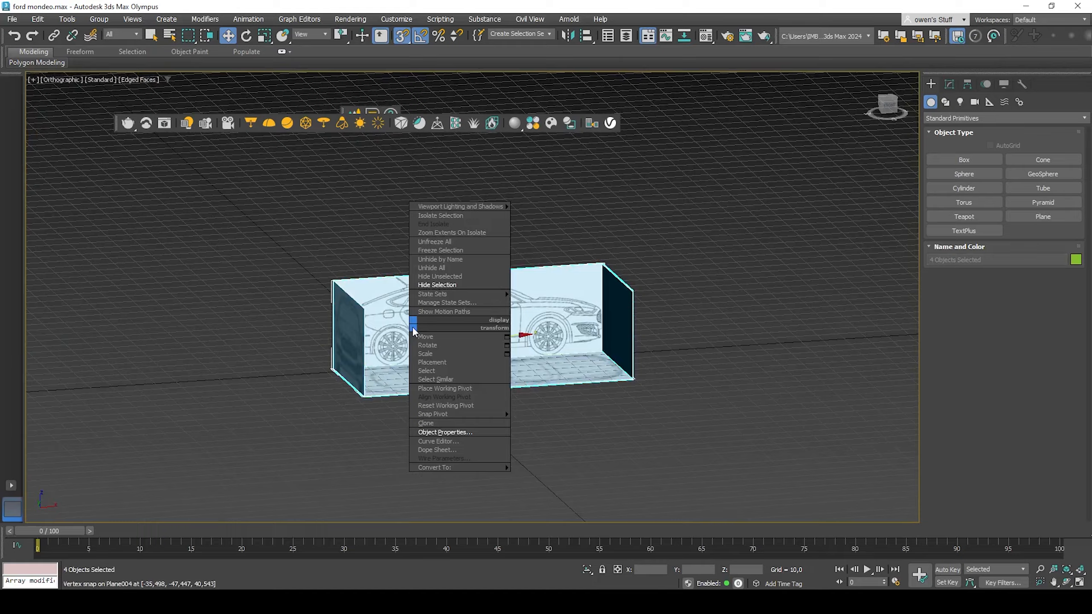
{"action": "left_click", "coordinate": [456, 427]}
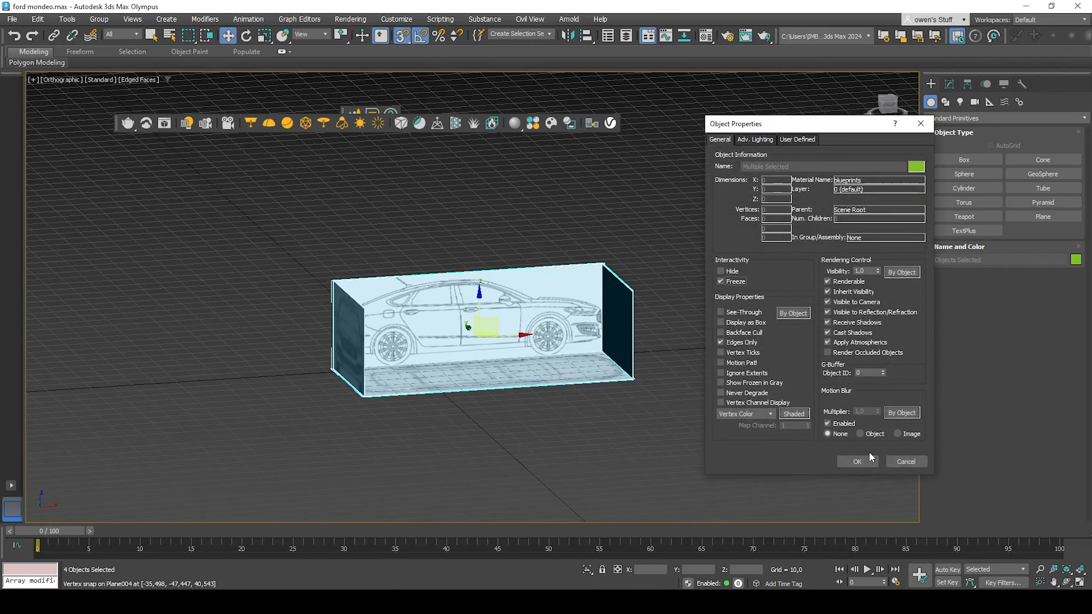
{"action": "left_click", "coordinate": [857, 461]}
{"action": "scroll", "coordinate": [698, 343], "scroll_direction": "down", "scroll_amount": 3}
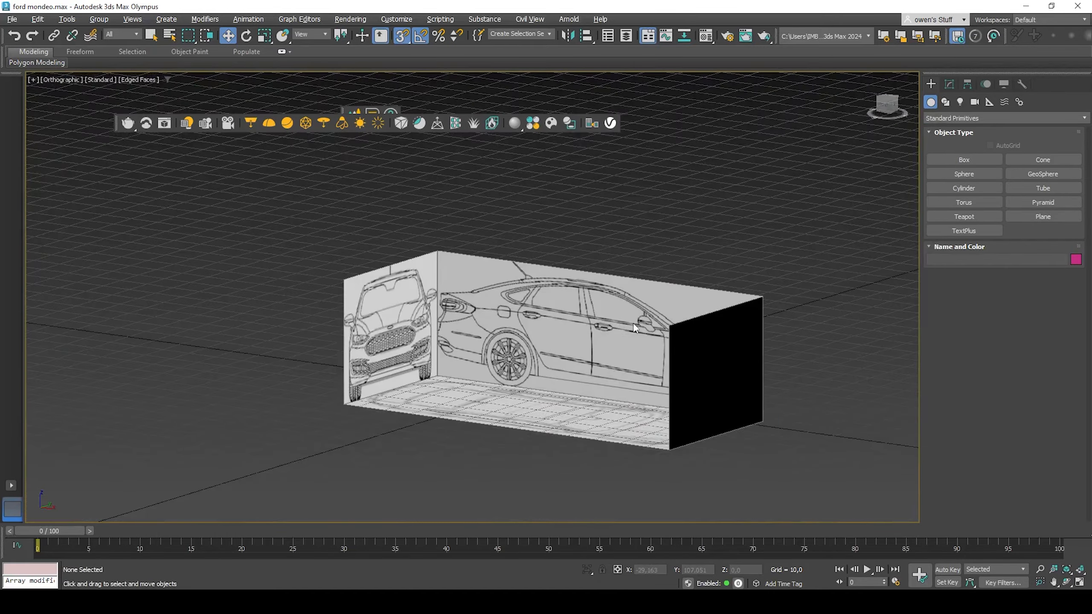